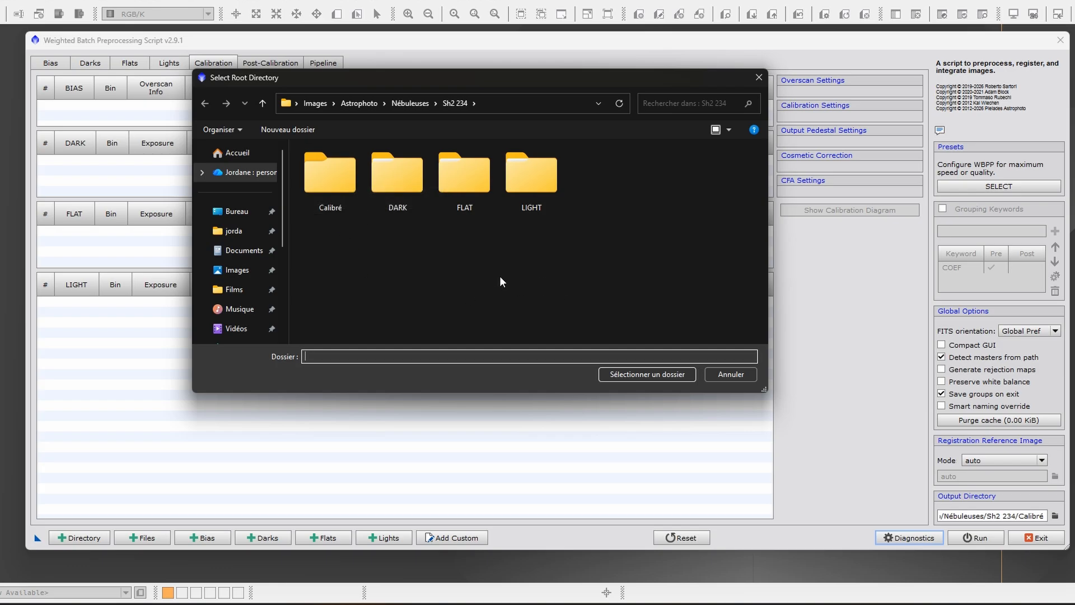
# - Load all calibration and light frames from the Sh2 234 root folder and dismiss the diagnostic messages
pyautogui.moveTo(453, 82); pyautogui.dragTo(474, 109)
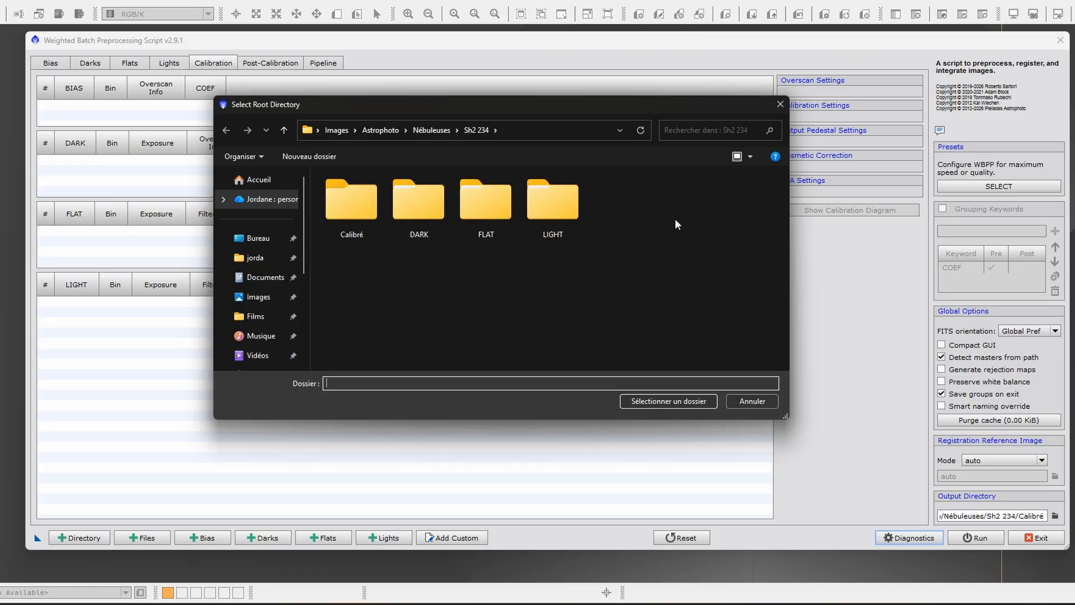
pyautogui.moveTo(495, 107)
pyautogui.mouseDown()
pyautogui.moveTo(492, 121)
pyautogui.moveTo(477, 112)
pyautogui.mouseUp()
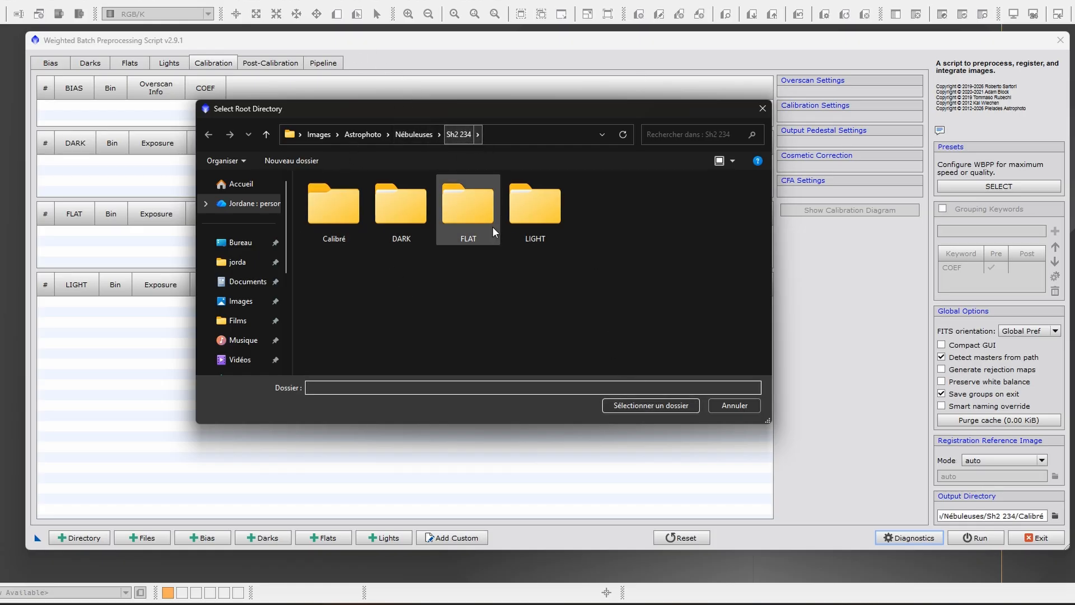
pyautogui.click(659, 407)
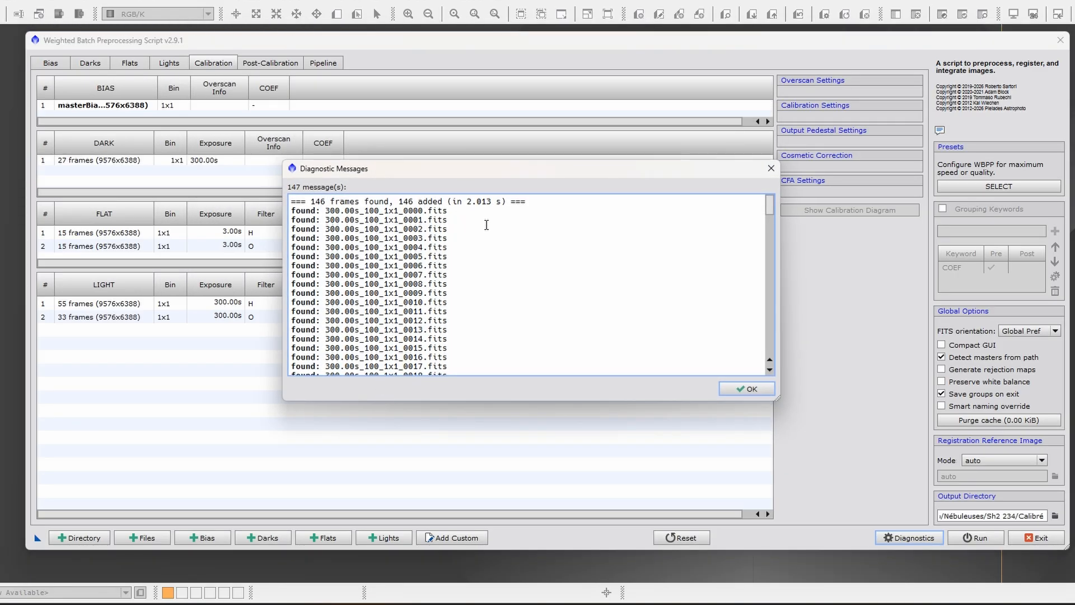
pyautogui.click(751, 390)
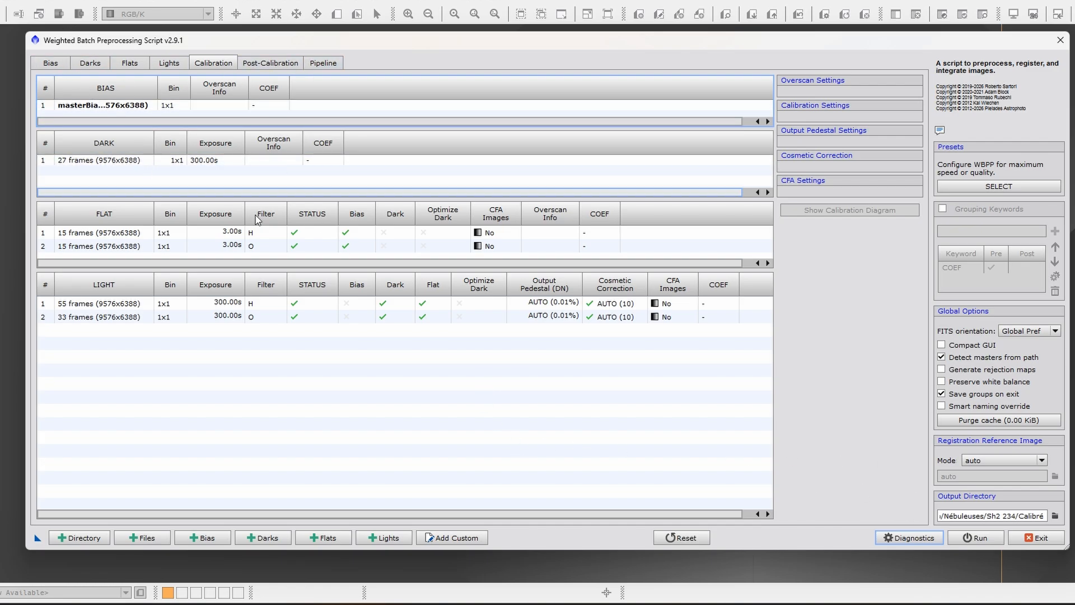
# - Review the loaded bias, dark, flat and light file lists, including both light filter groups, and return to the calibration overview
pyautogui.click(51, 62)
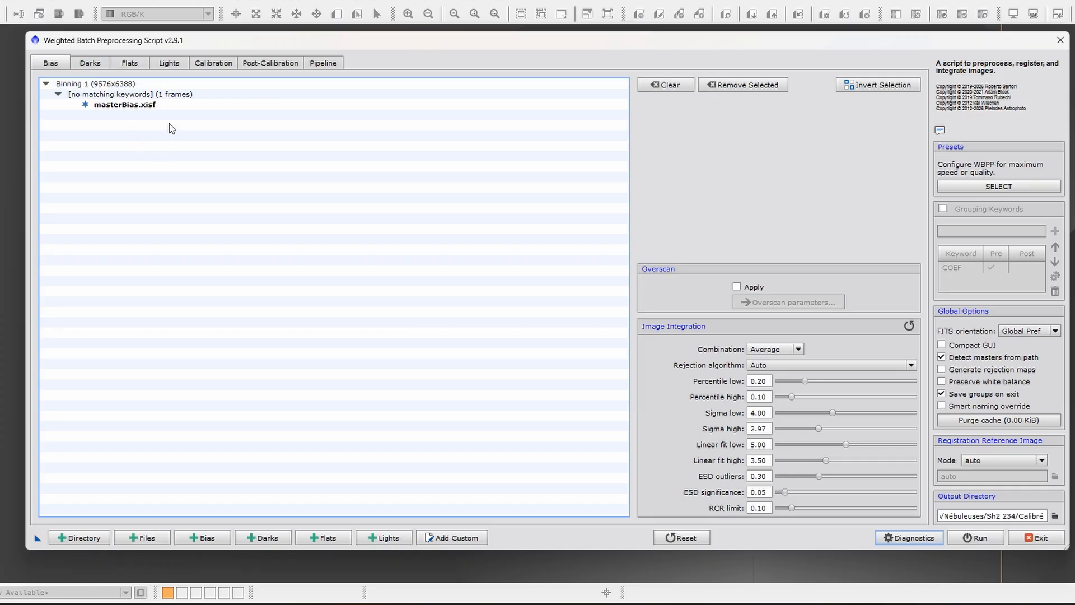
pyautogui.click(91, 64)
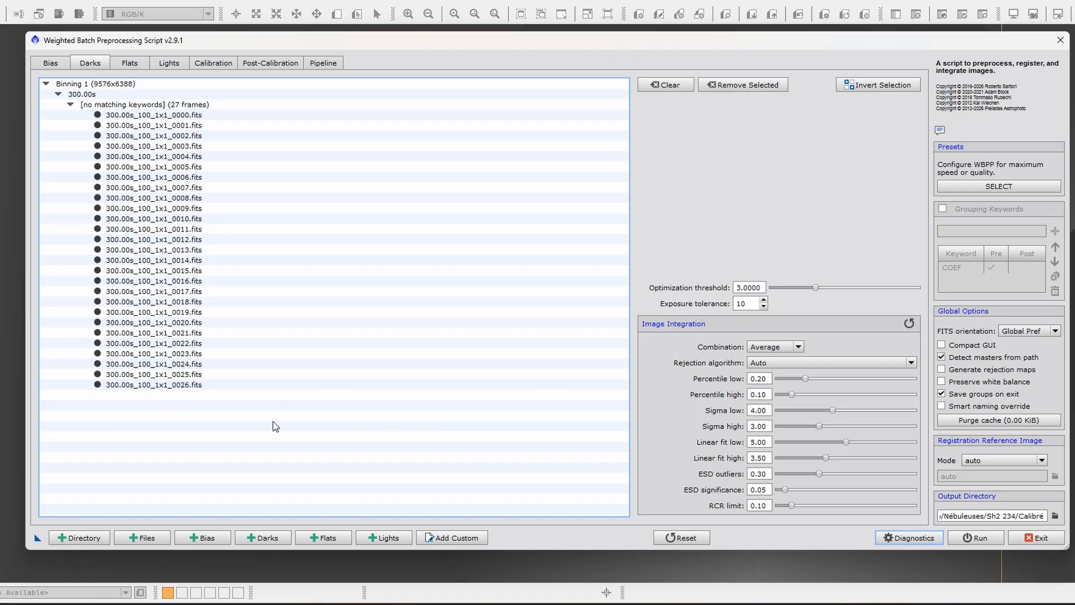
pyautogui.click(135, 62)
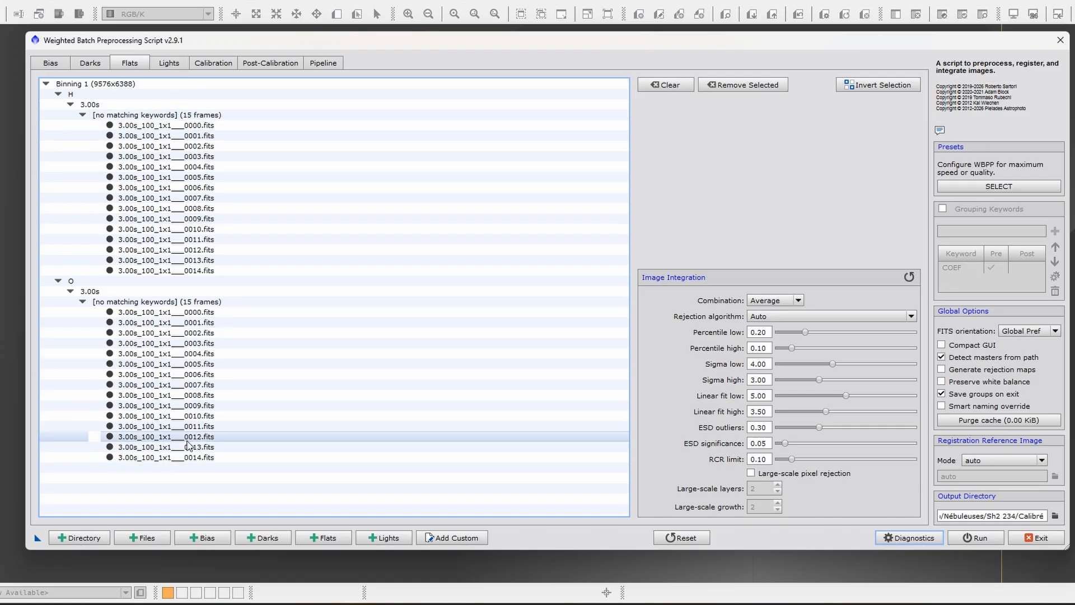
pyautogui.click(171, 64)
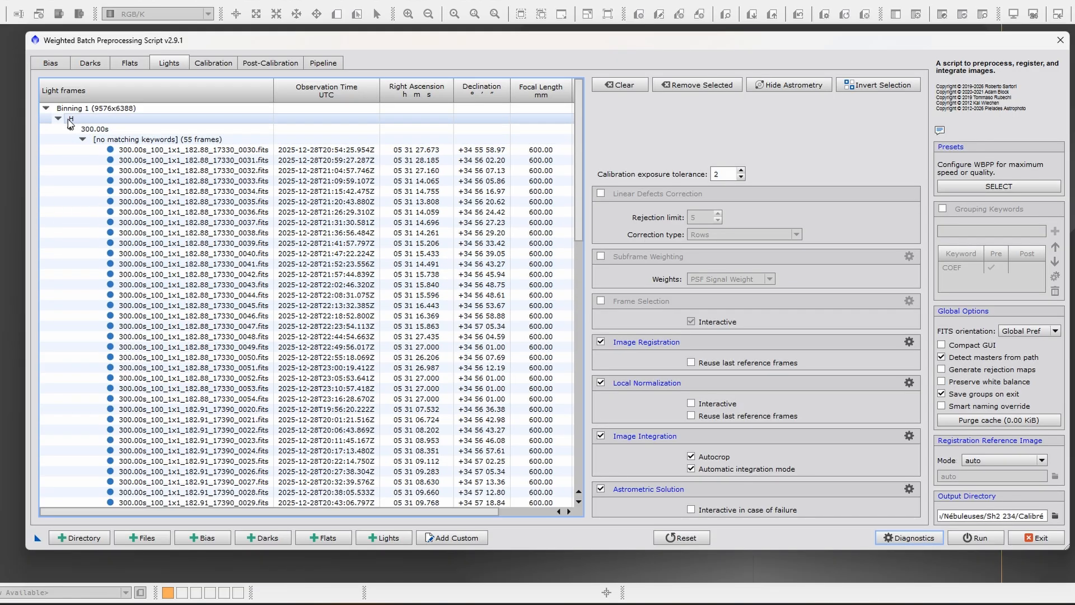
pyautogui.scroll(-16, 73, 124)
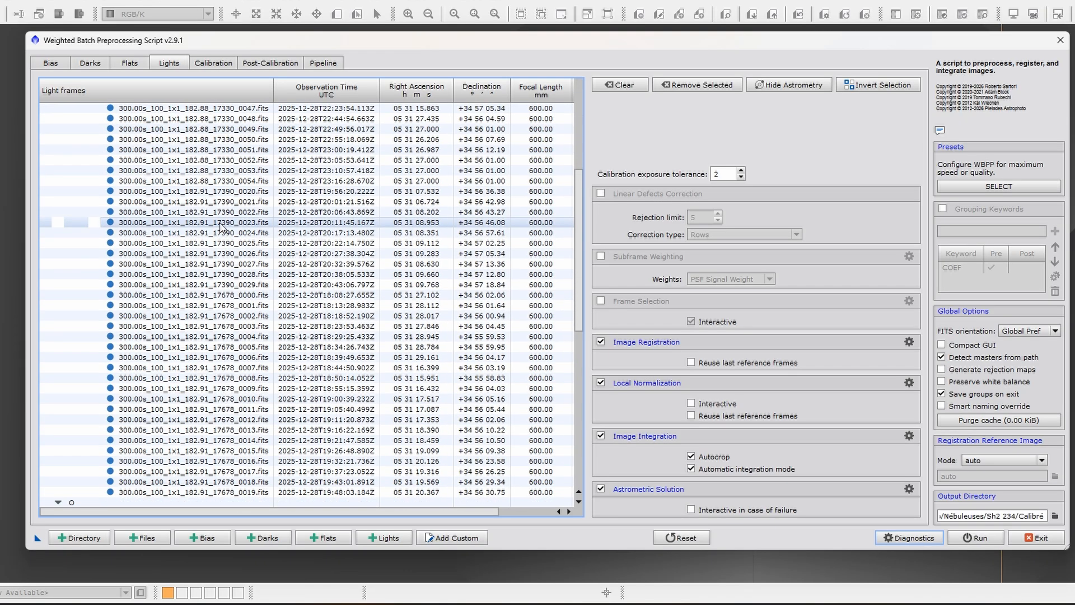
pyautogui.scroll(-4, 80, 214)
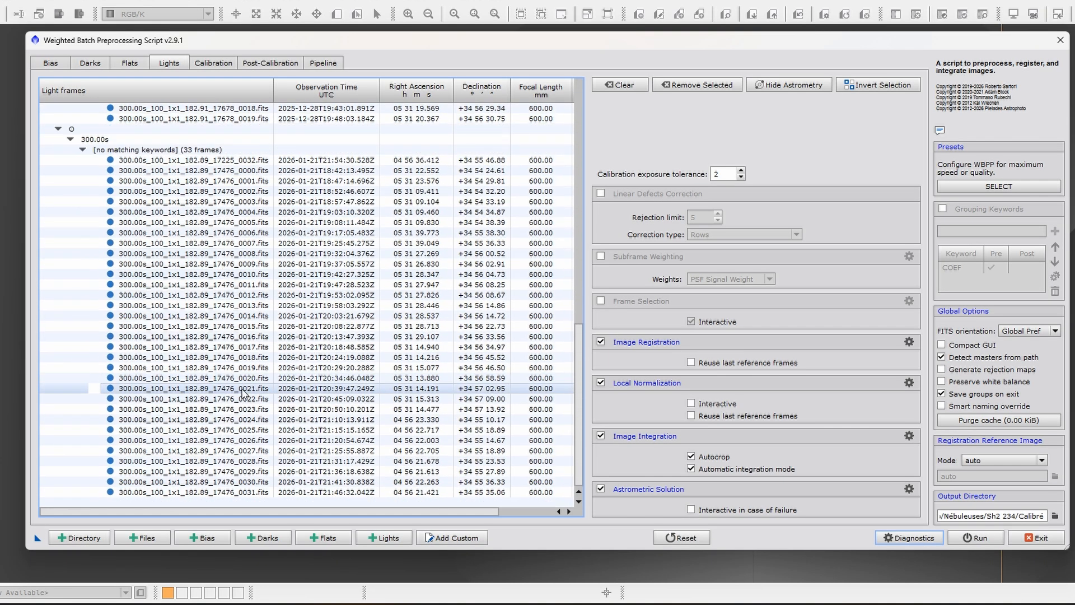
pyautogui.scroll(11, 242, 395)
pyautogui.scroll(8, 242, 395)
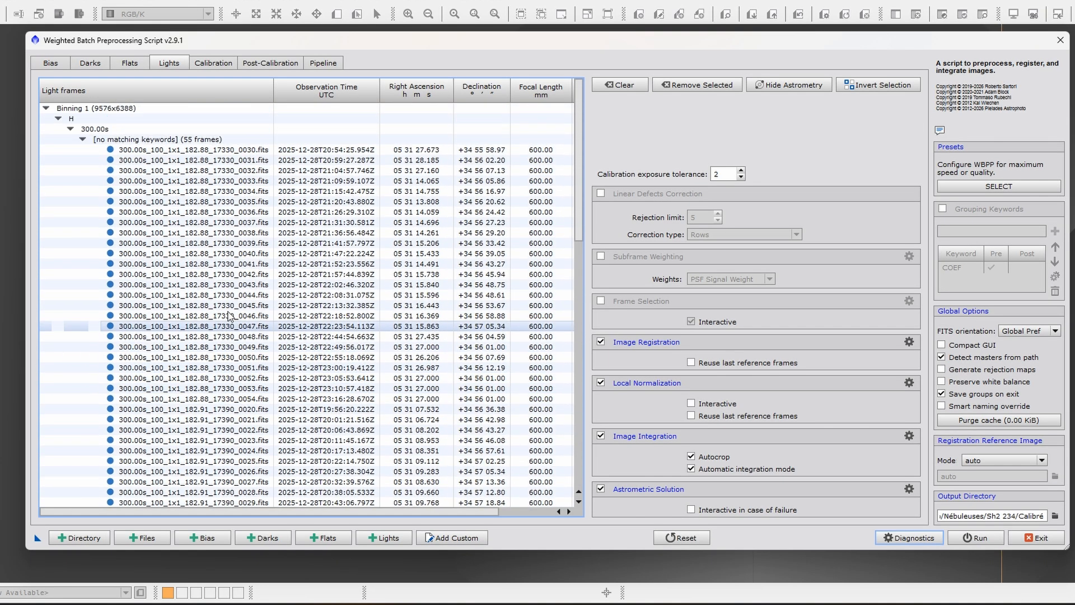
pyautogui.click(217, 65)
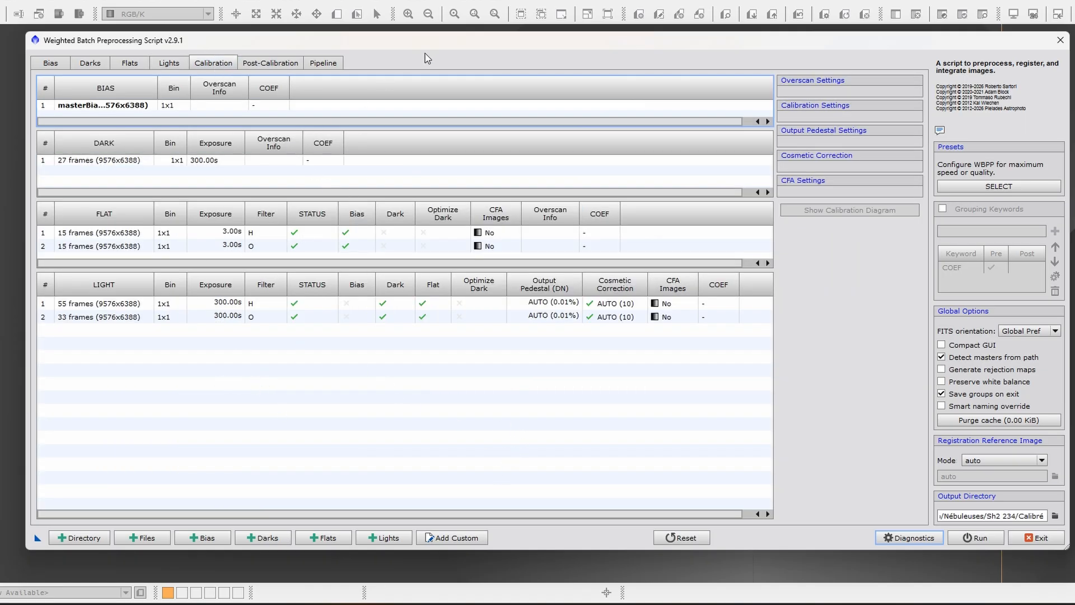
# - Examine which frame groups the master bias and the 300 s darks are matched to
pyautogui.moveTo(496, 42); pyautogui.dragTo(487, 39)
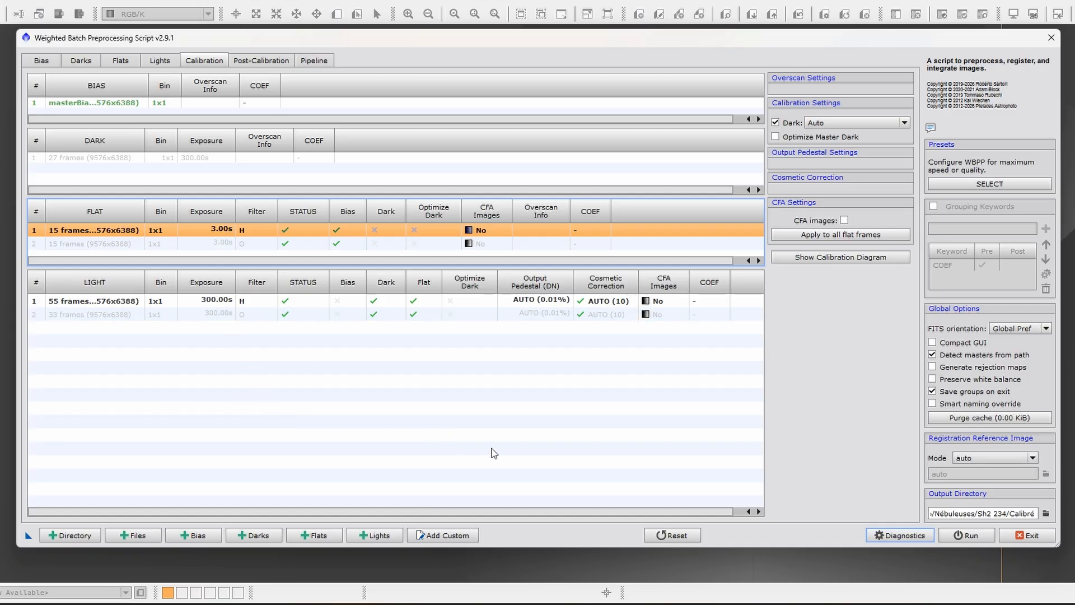
pyautogui.click(123, 105)
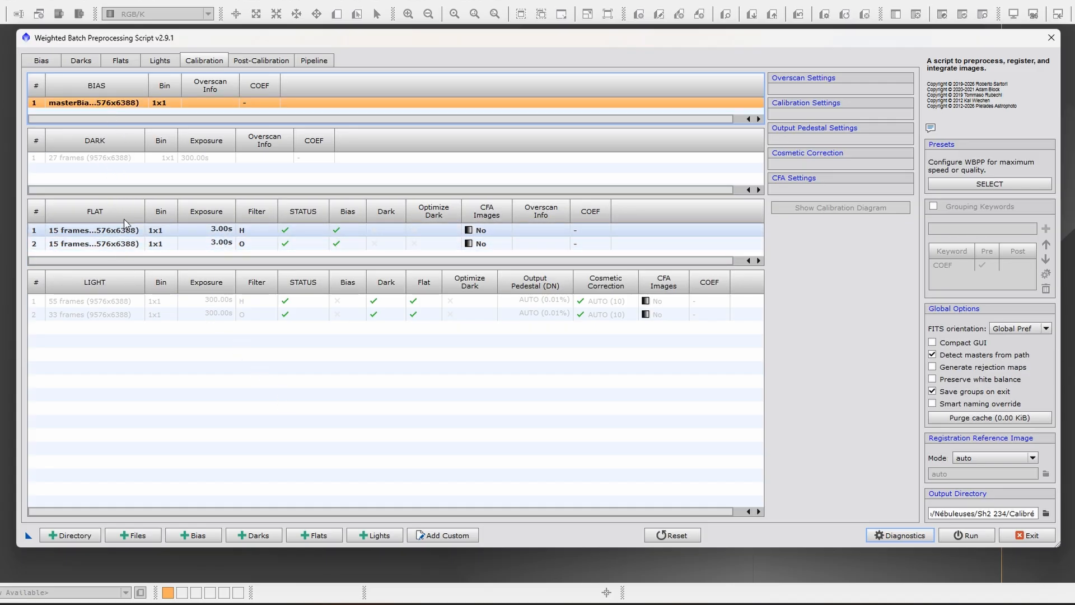
pyautogui.click(124, 160)
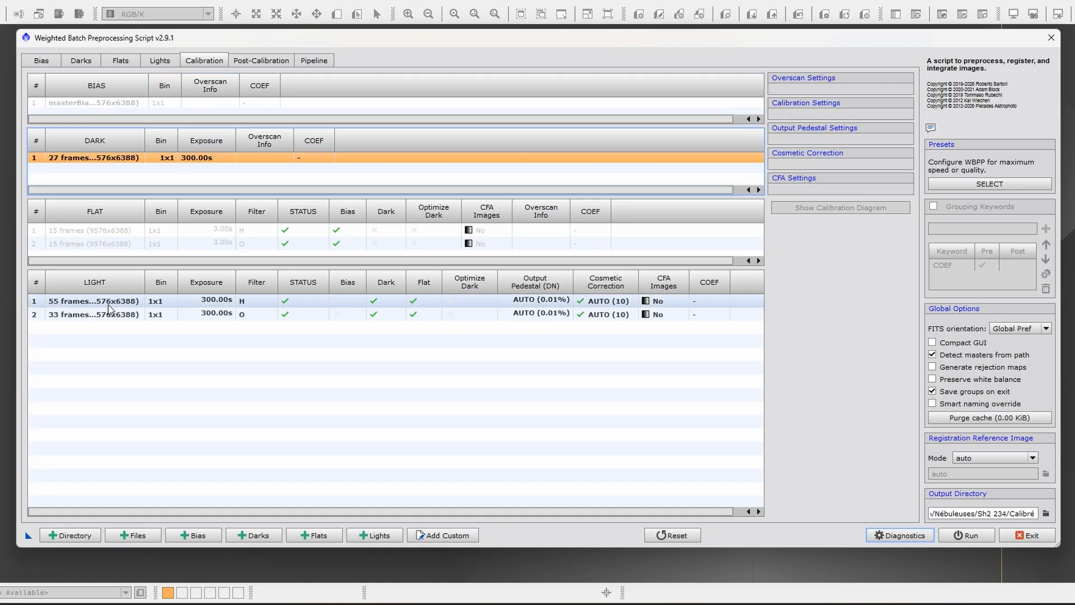
# - Compare the H and O flat groups to see which bias and light frames each is matched with
pyautogui.click(113, 235)
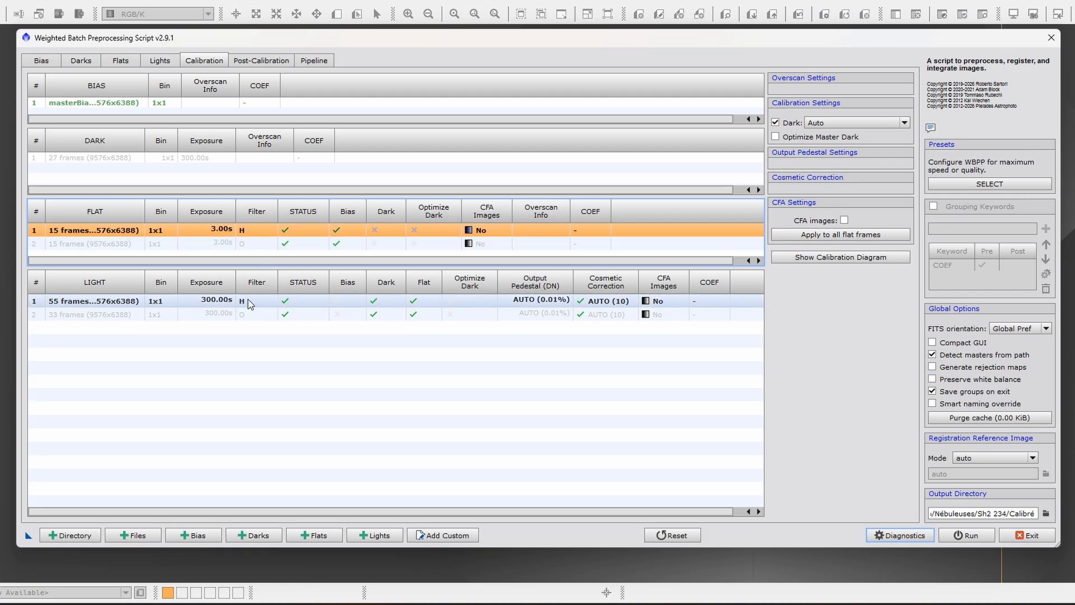
pyautogui.click(121, 245)
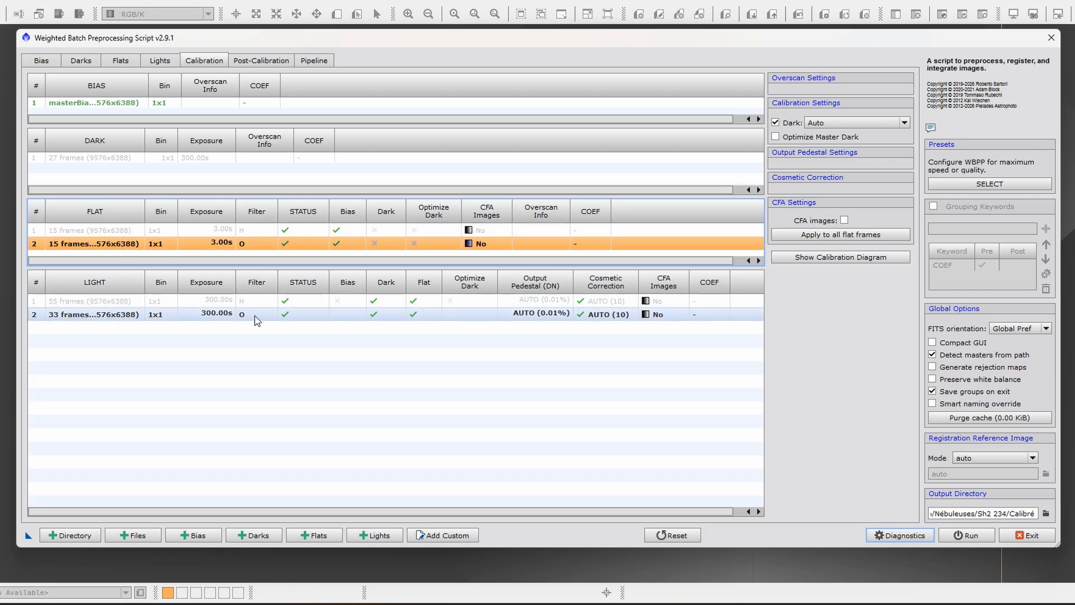
pyautogui.click(121, 231)
pyautogui.click(128, 234)
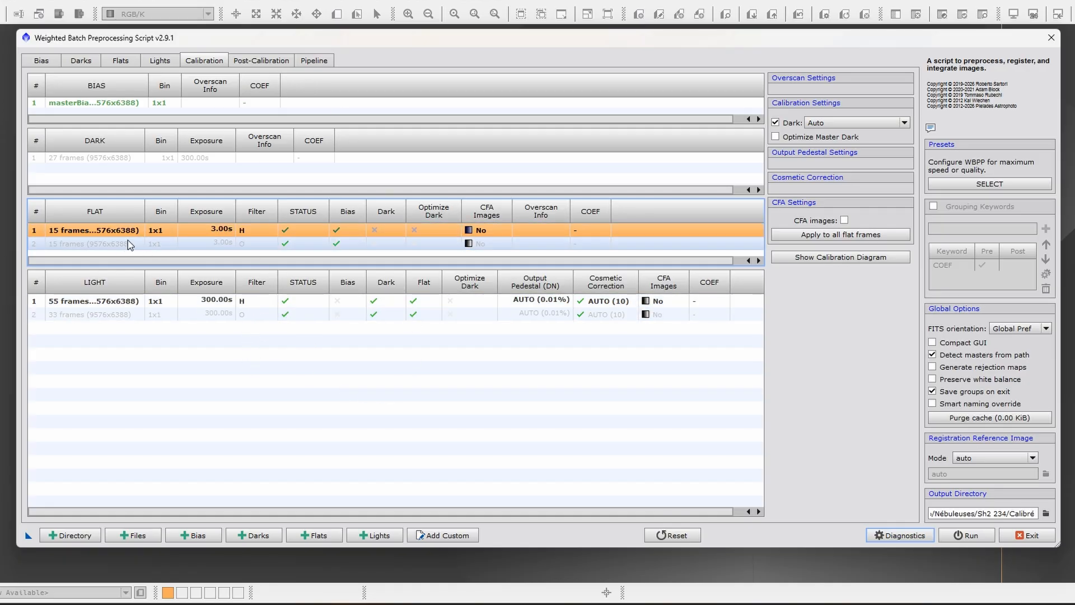
pyautogui.click(119, 247)
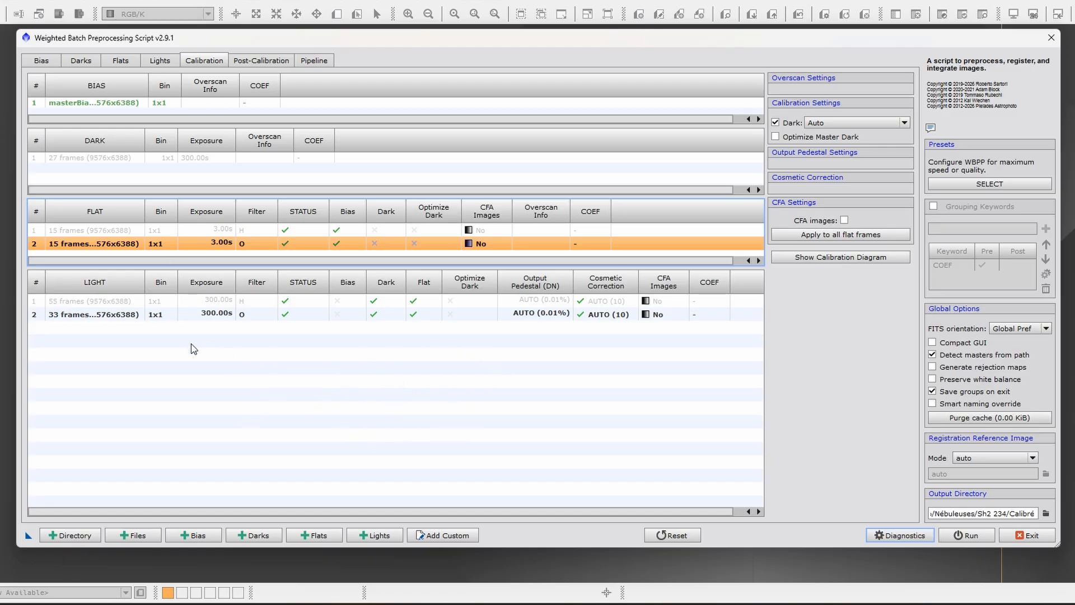
pyautogui.click(114, 231)
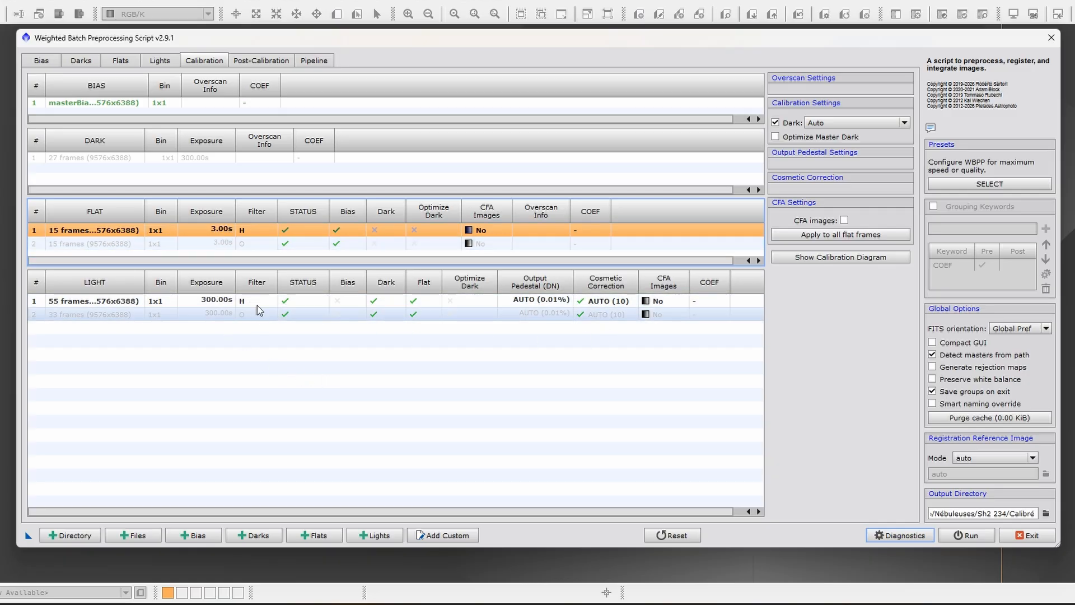
pyautogui.click(115, 247)
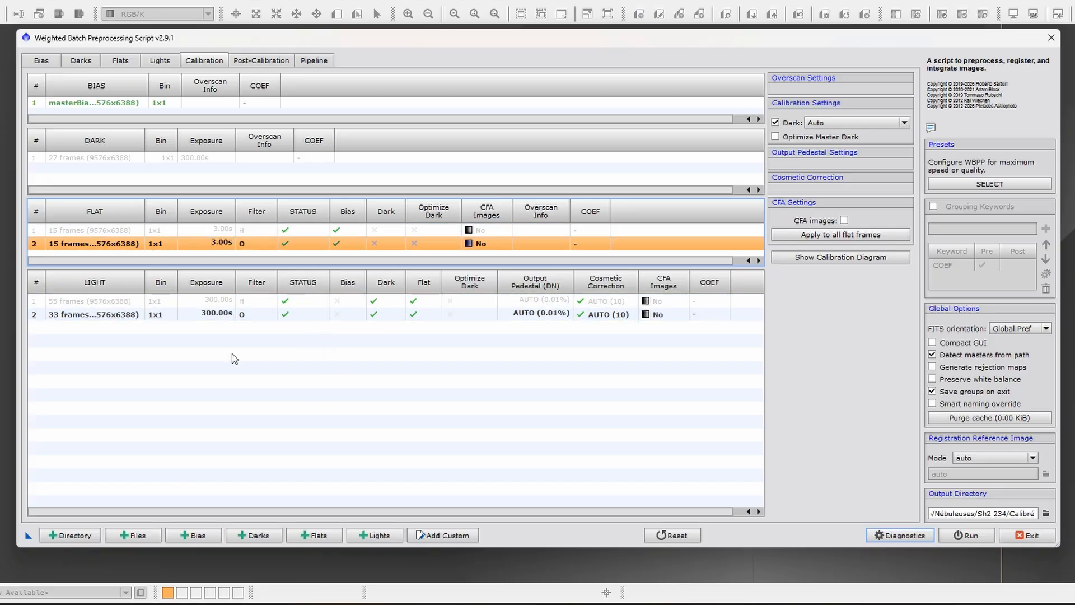
pyautogui.click(224, 232)
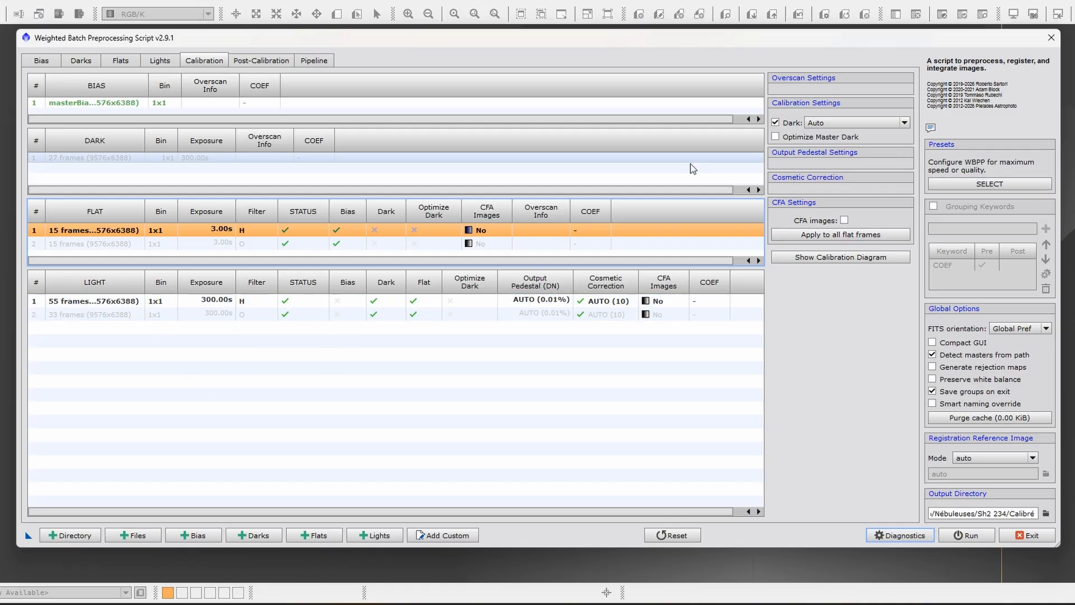
pyautogui.click(119, 244)
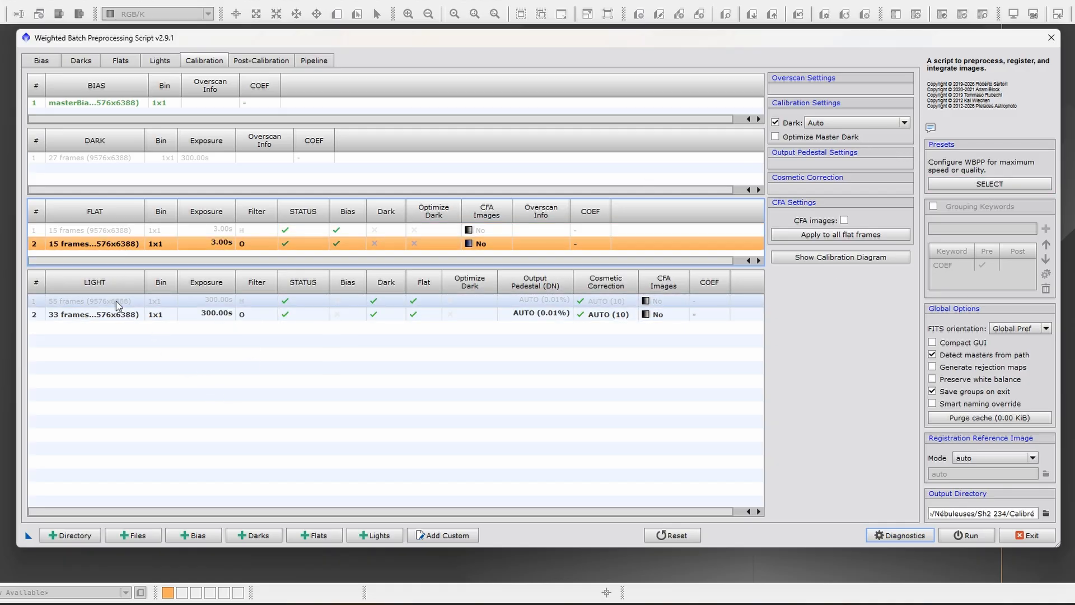
# - Assign the O filter flats to the H light group and inspect the resulting matches of the O flats
pyautogui.click(116, 301)
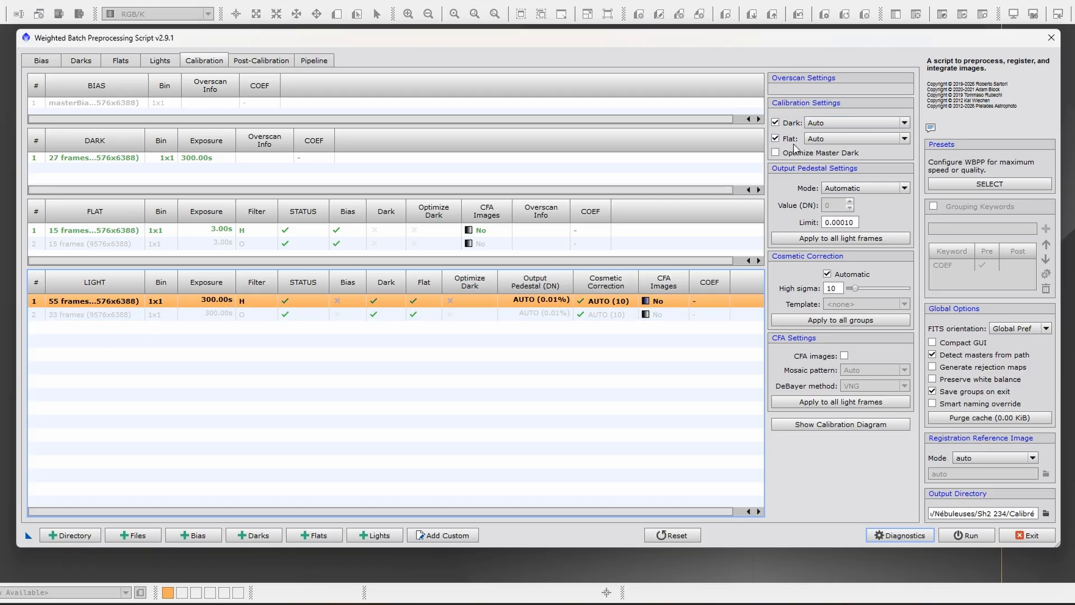
pyautogui.click(907, 139)
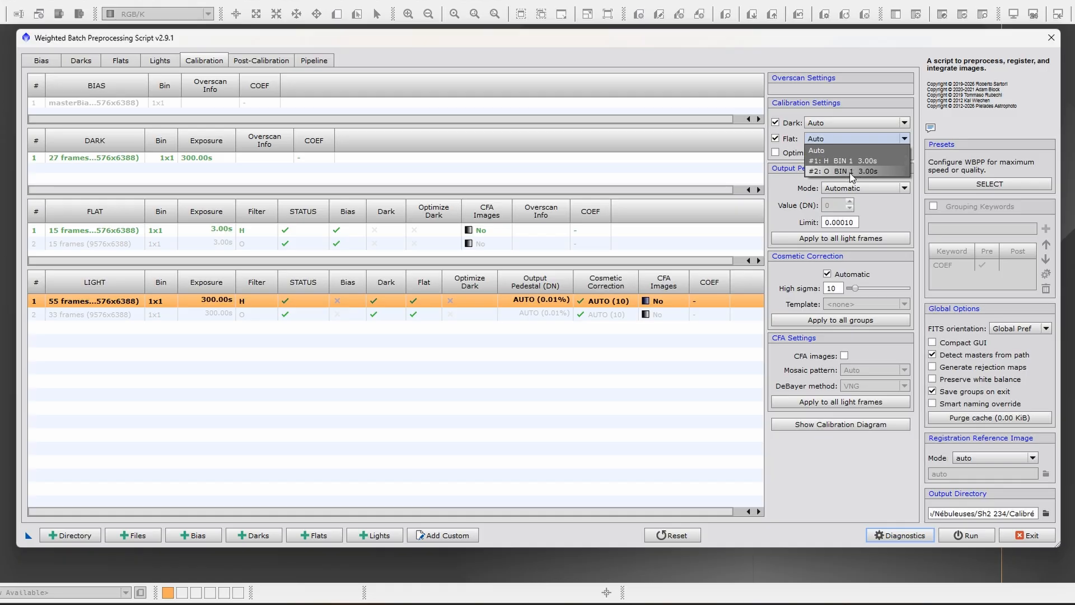
pyautogui.click(851, 171)
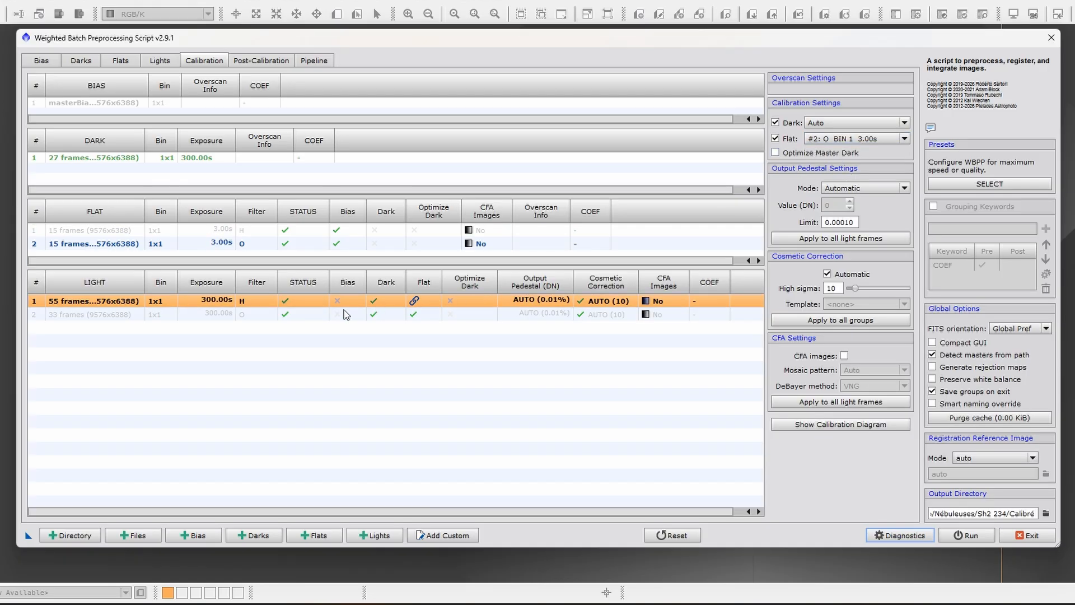
pyautogui.click(252, 244)
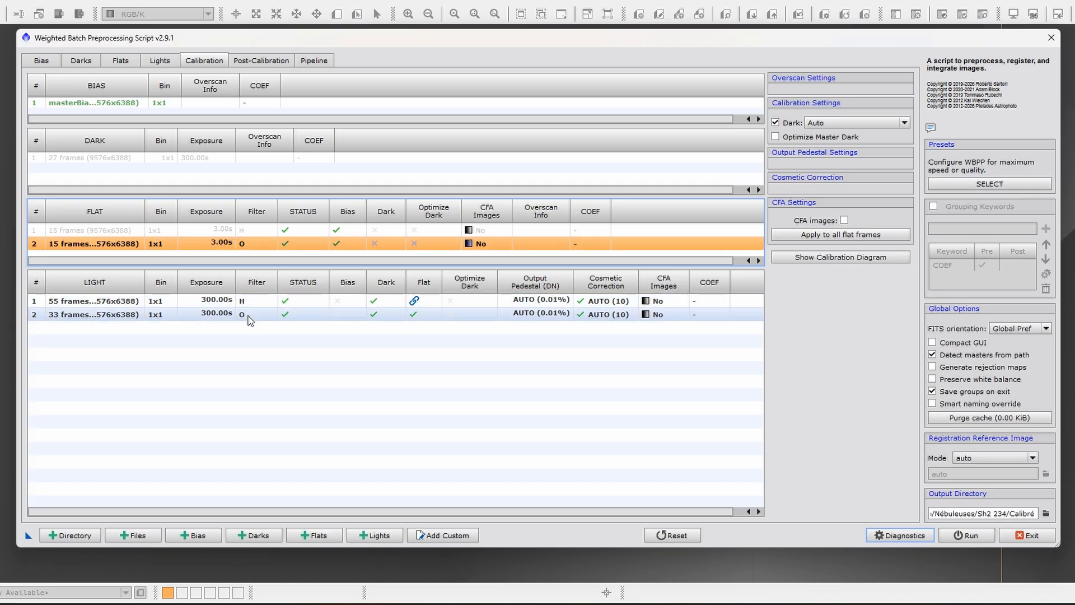
# - Restore the H light group's flat assignment to Auto
pyautogui.click(120, 302)
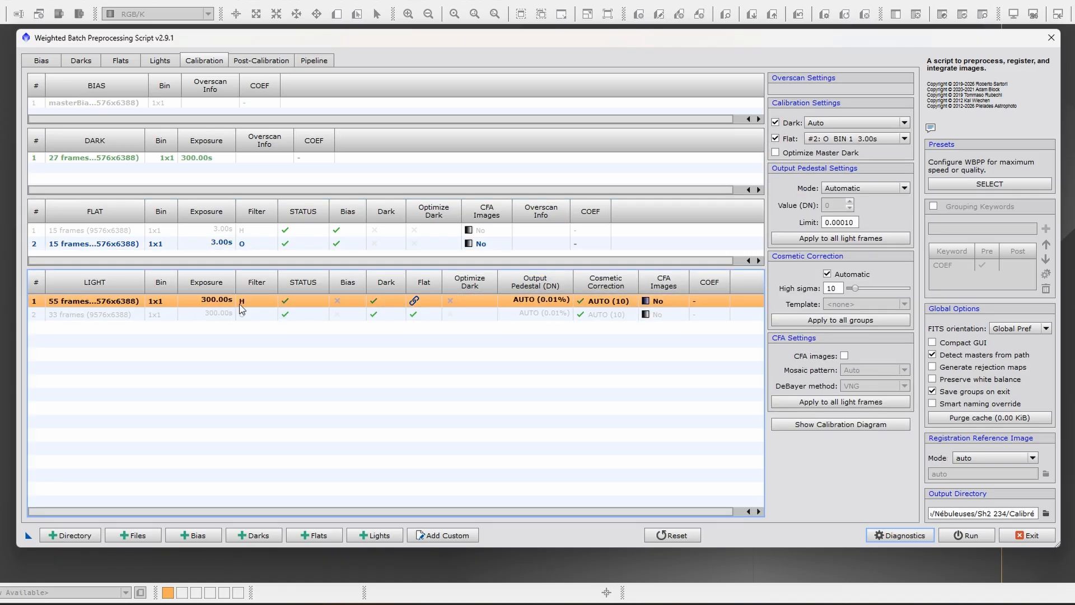
pyautogui.click(850, 140)
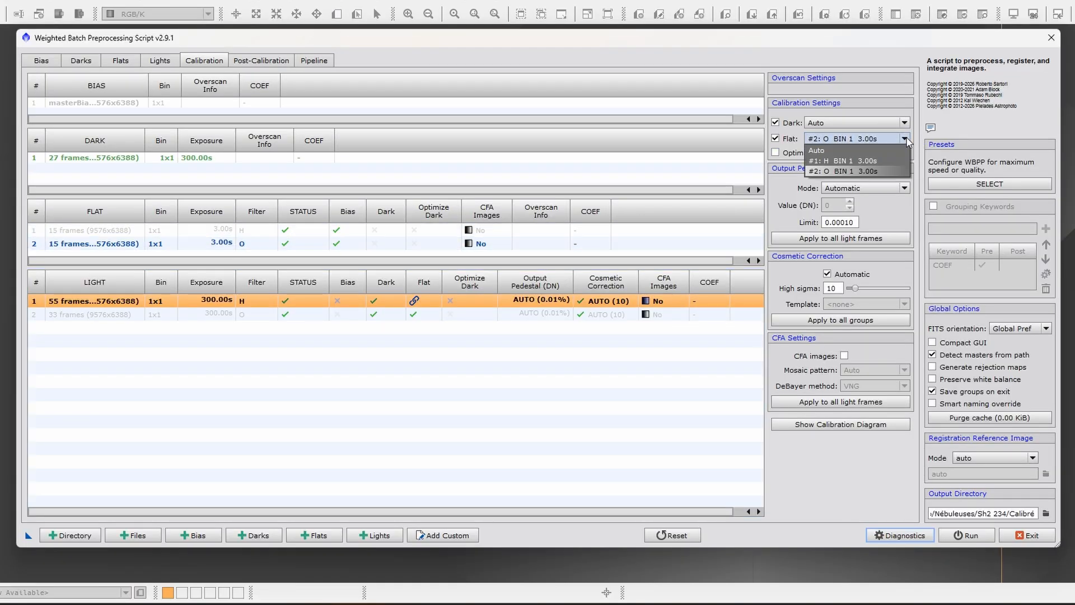
pyautogui.click(840, 159)
# - Compare the calibration matches of both light groups and view the dark choices available for the O lights
pyautogui.click(106, 315)
pyautogui.click(119, 302)
pyautogui.click(115, 316)
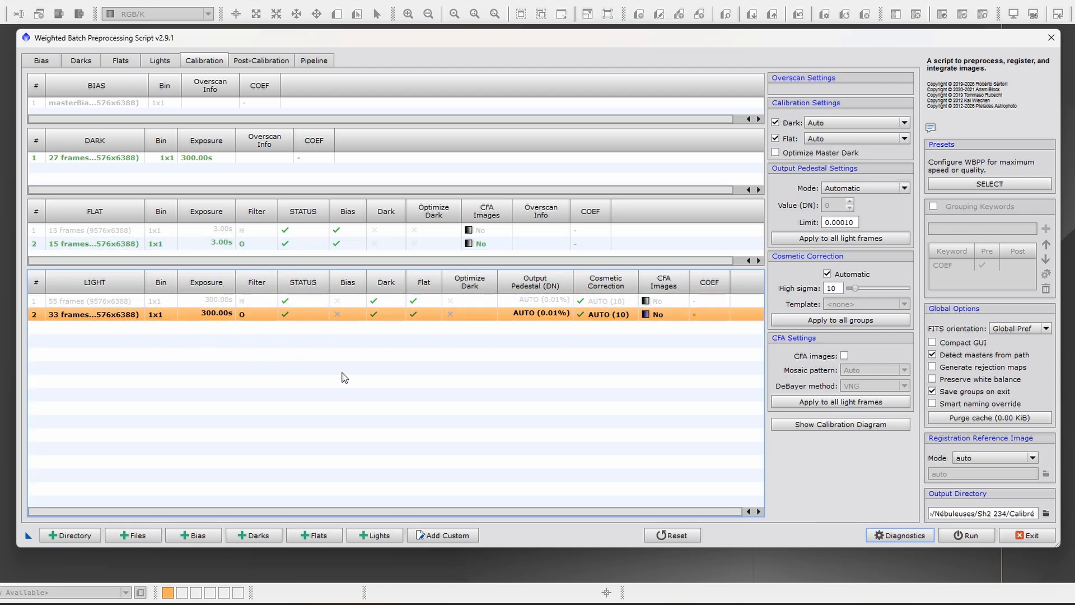
pyautogui.click(905, 123)
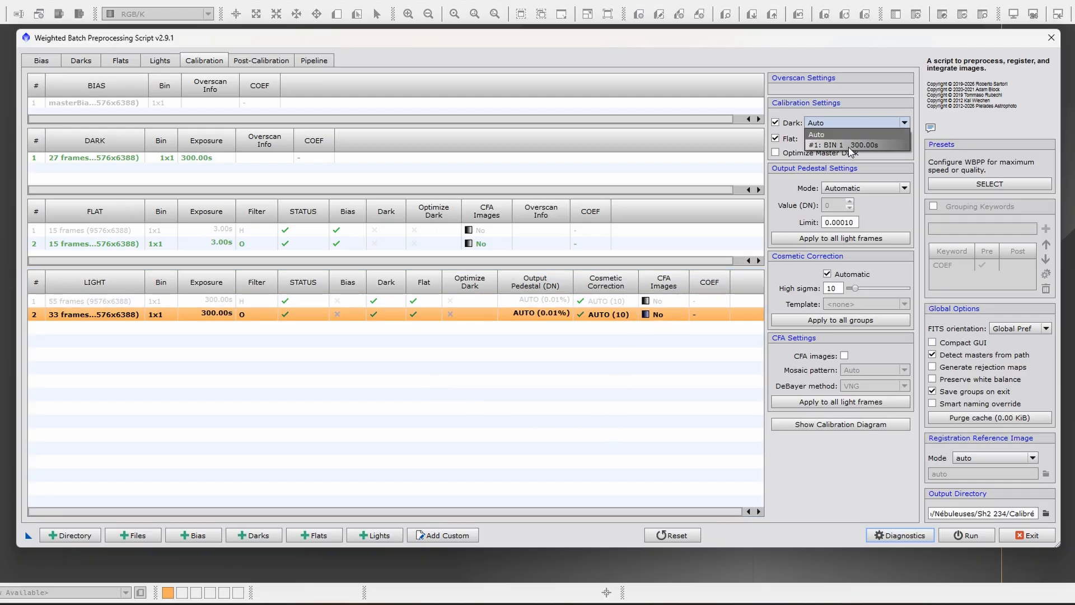
pyautogui.click(535, 359)
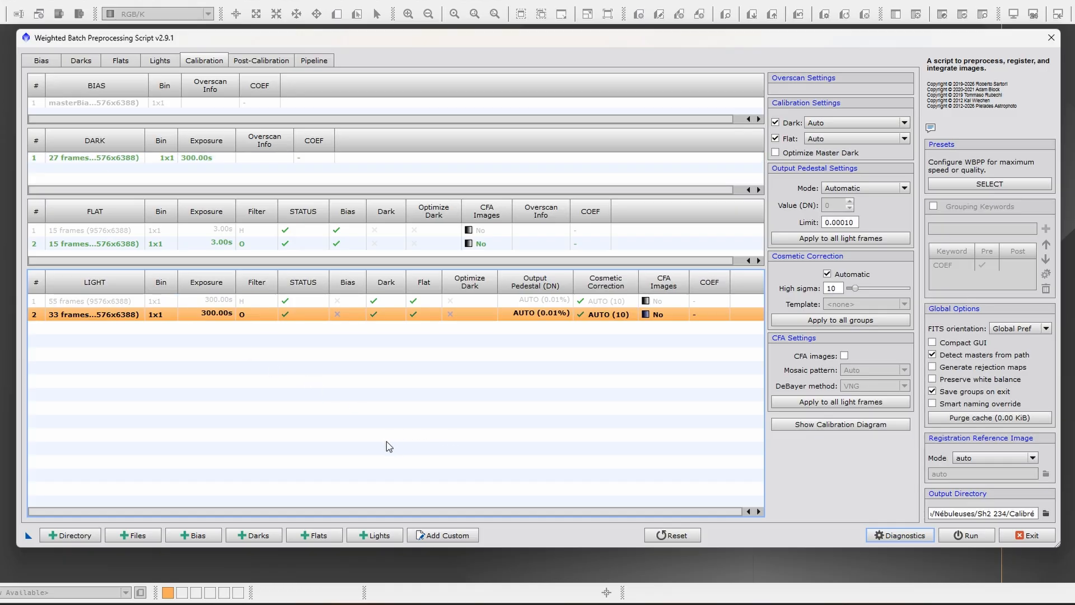
# - View the dark choices available for the H lights, then show the O light group's calibration settings
pyautogui.click(107, 306)
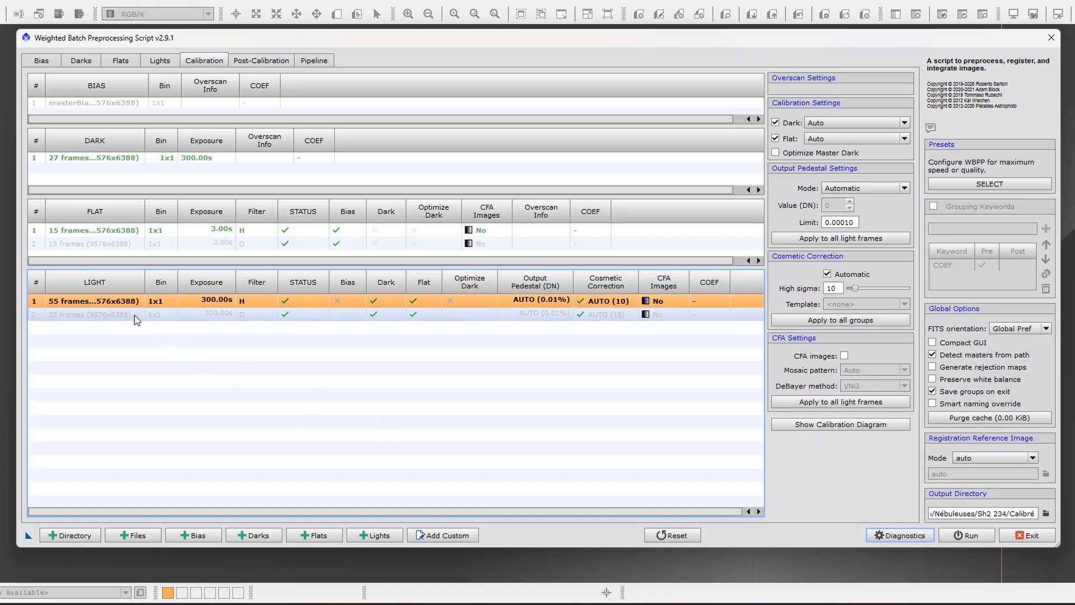
pyautogui.click(904, 123)
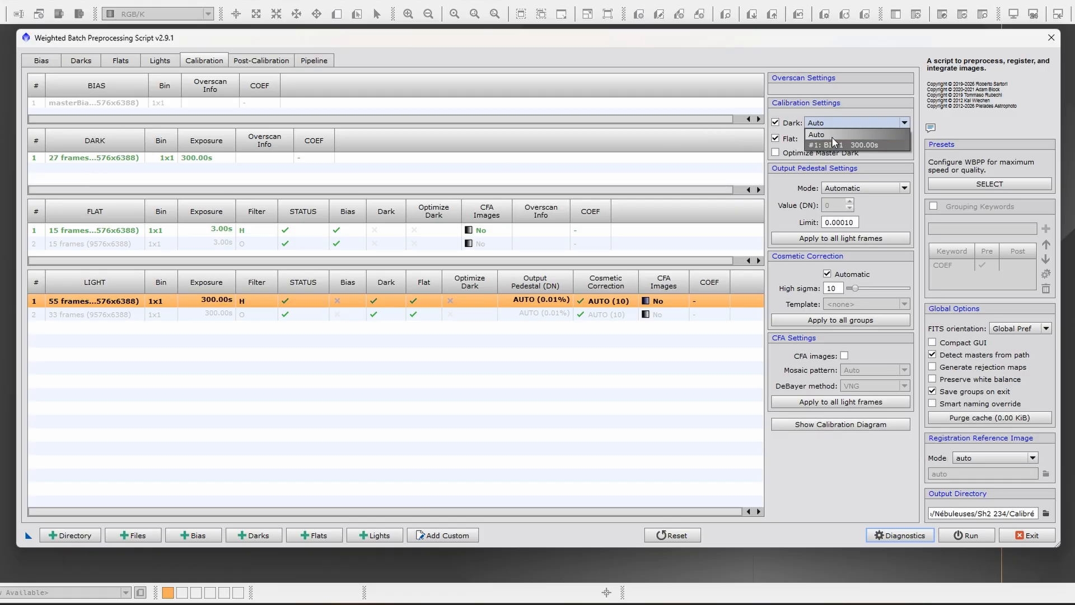
pyautogui.click(407, 345)
pyautogui.click(94, 315)
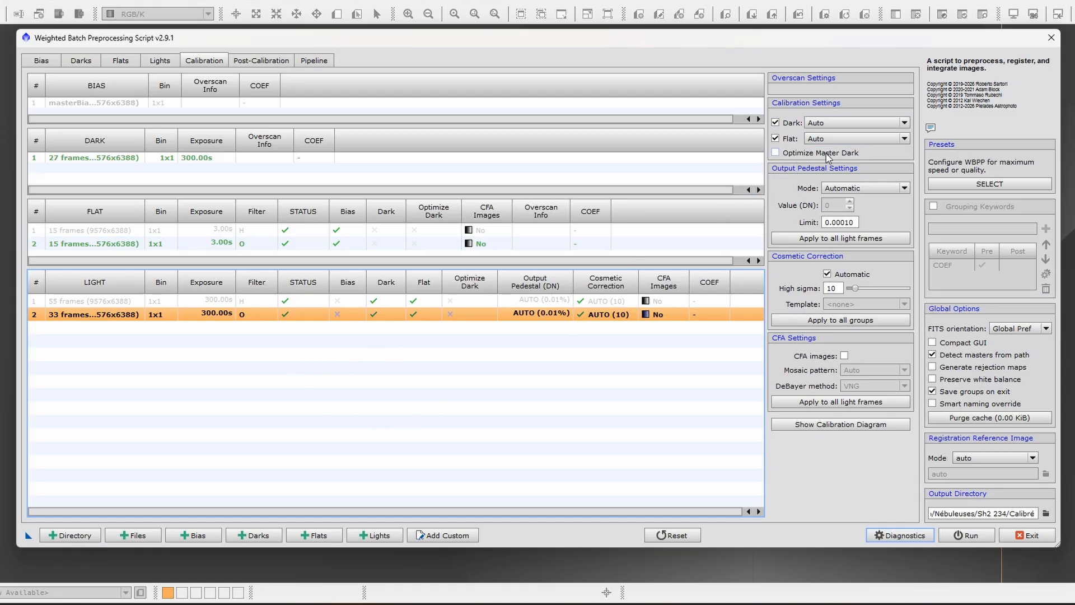
# - Try the Optimize Master Dark option on the O light group, leaving it disabled
pyautogui.click(794, 158)
pyautogui.click(778, 152)
pyautogui.click(777, 152)
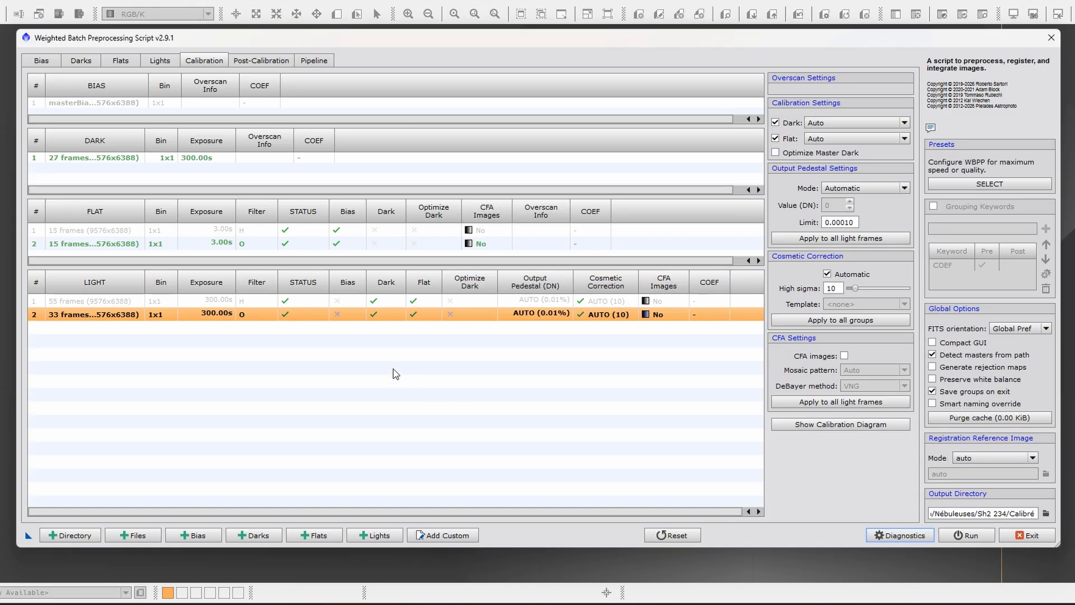
# - Compare the calibration matches of the H and O light groups, ending with the H group selected
pyautogui.click(468, 301)
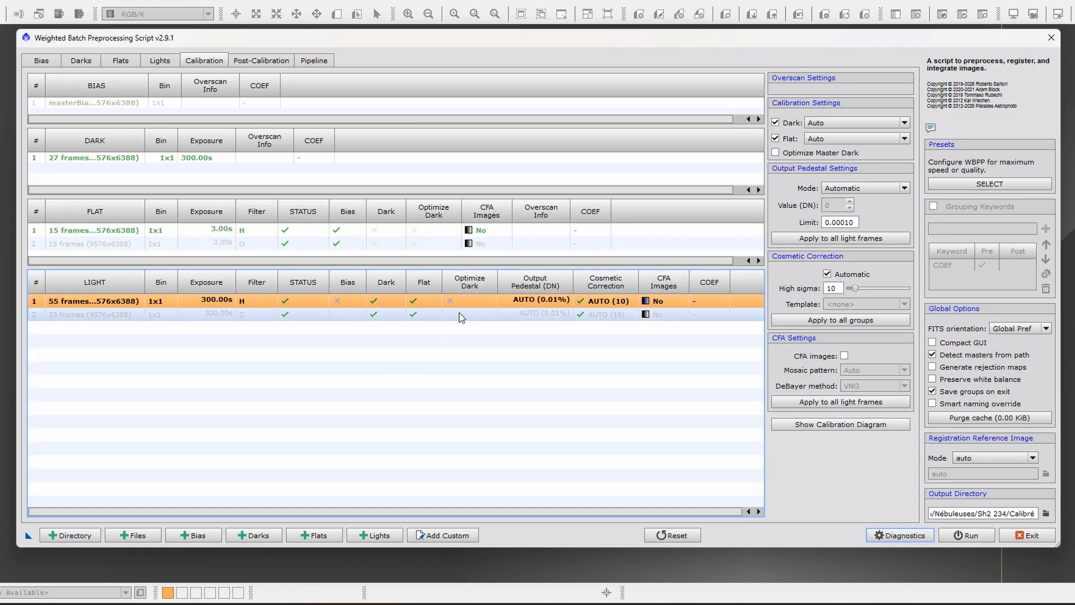
pyautogui.click(120, 315)
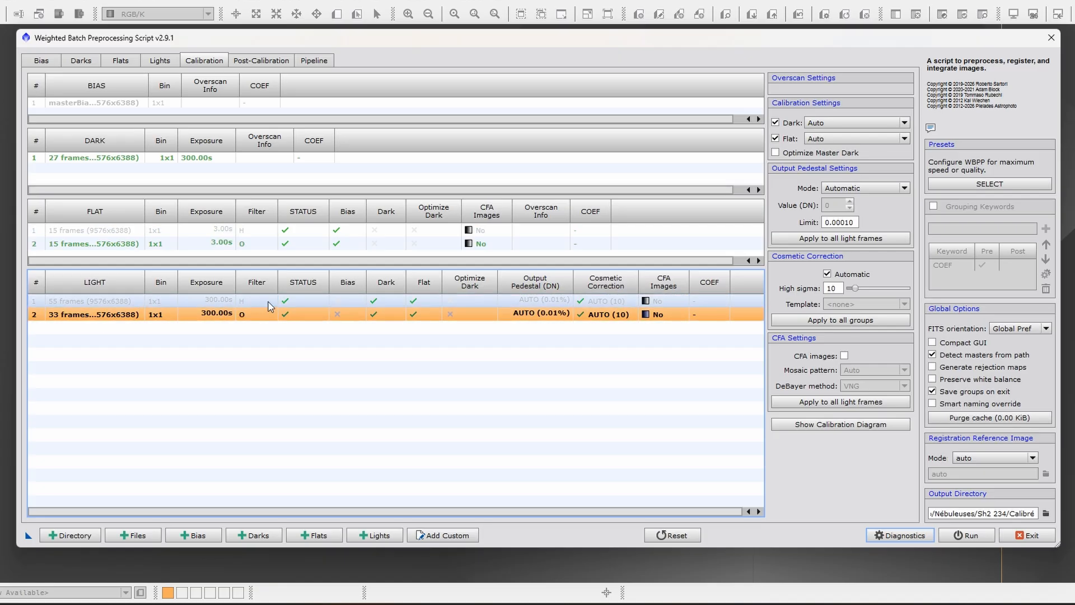
pyautogui.click(89, 307)
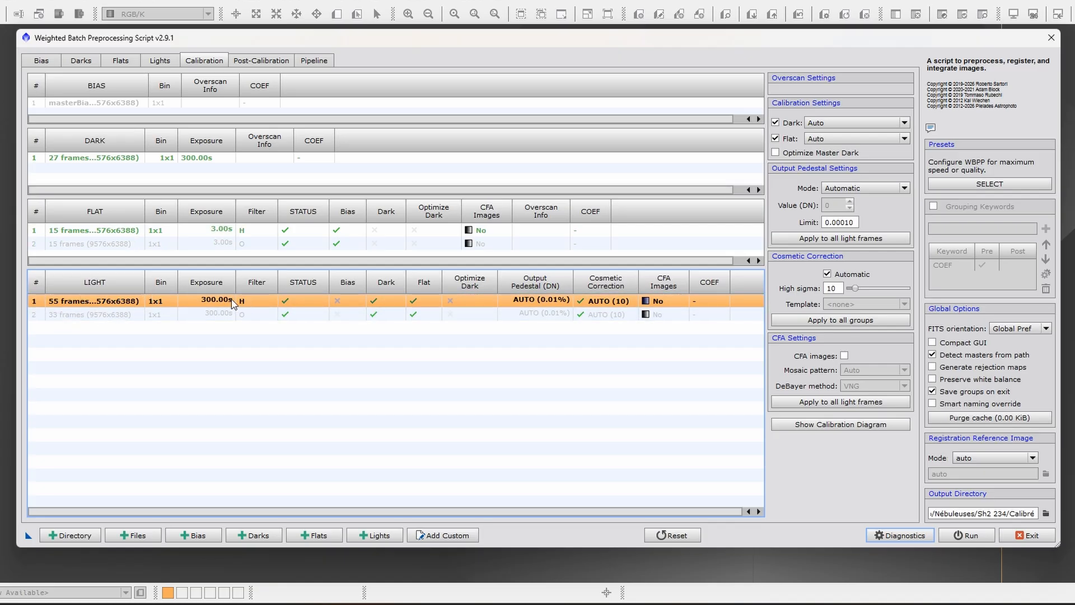
# - Try Optimize Master Dark on the H light group, compare it with the O group, and disable the option again
pyautogui.click(820, 156)
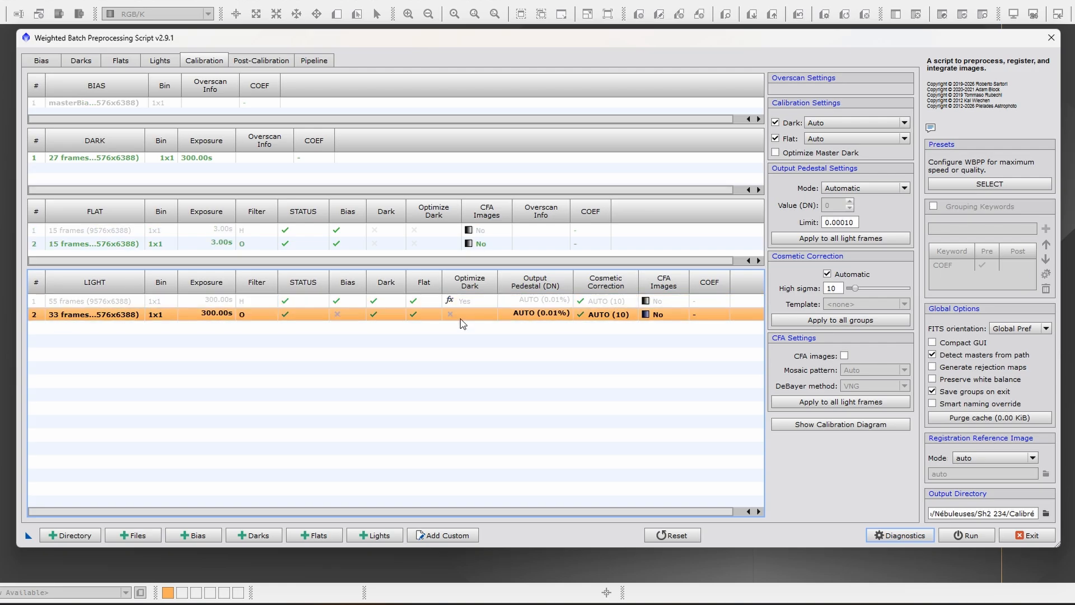
pyautogui.click(790, 156)
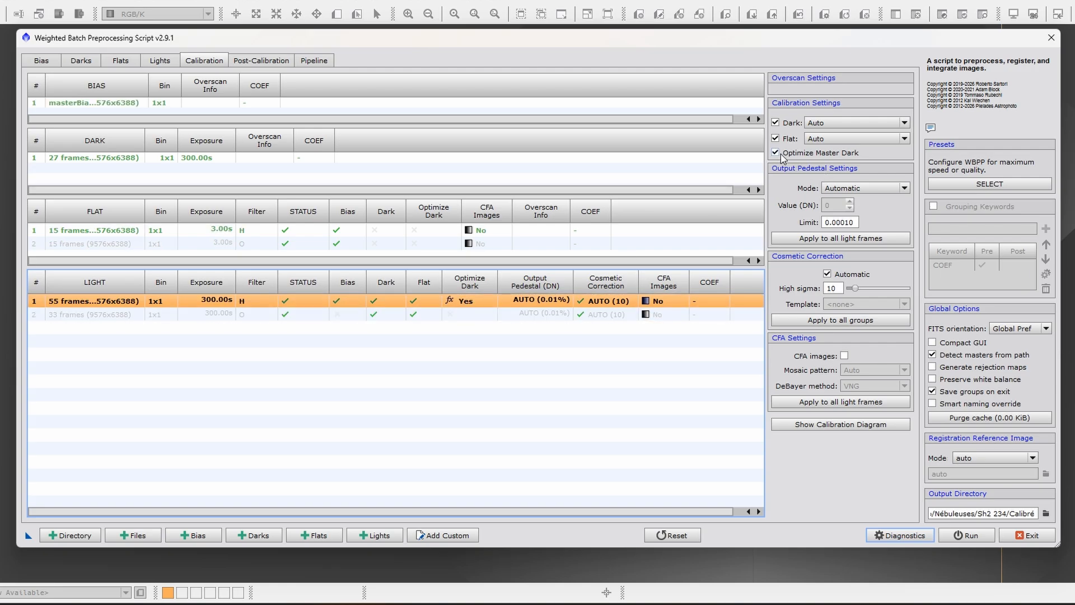
pyautogui.click(468, 374)
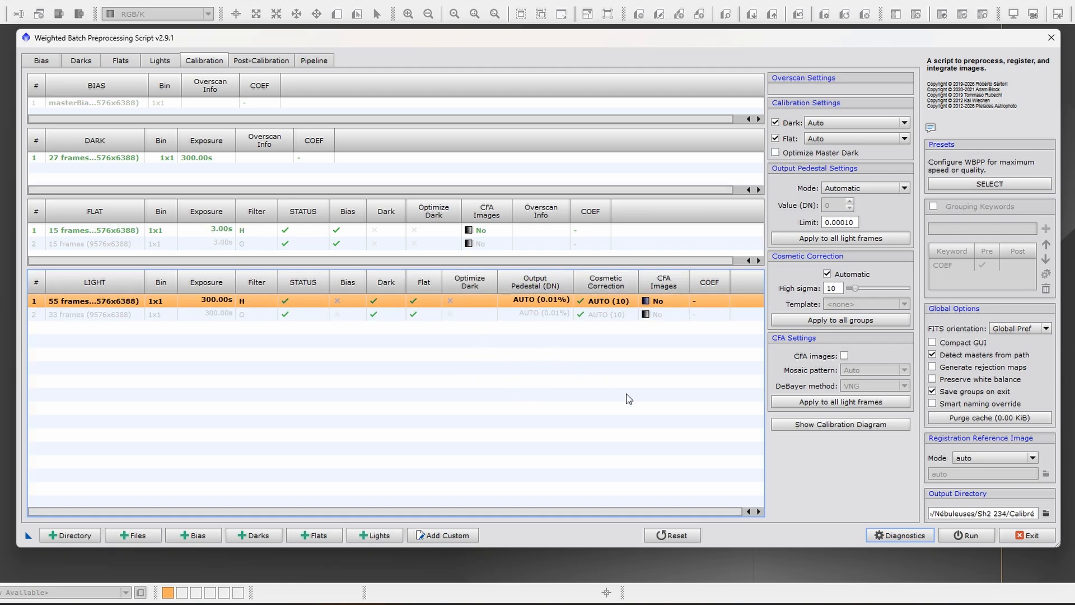
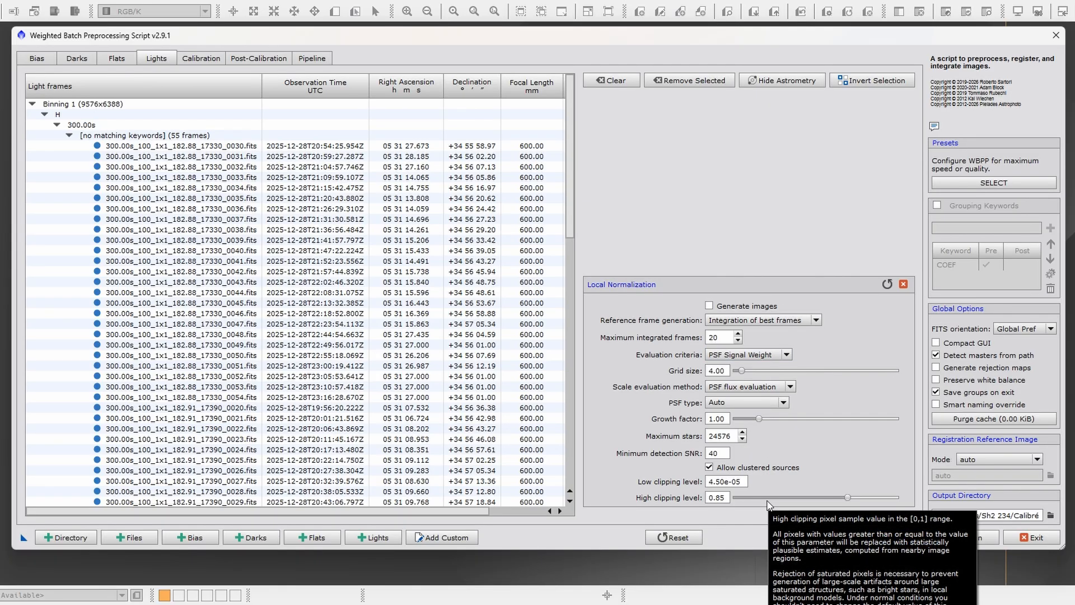
# - View the evaluation criteria available for Local Normalization, keeping PSF Signal Weight, and leave its settings
pyautogui.click(787, 355)
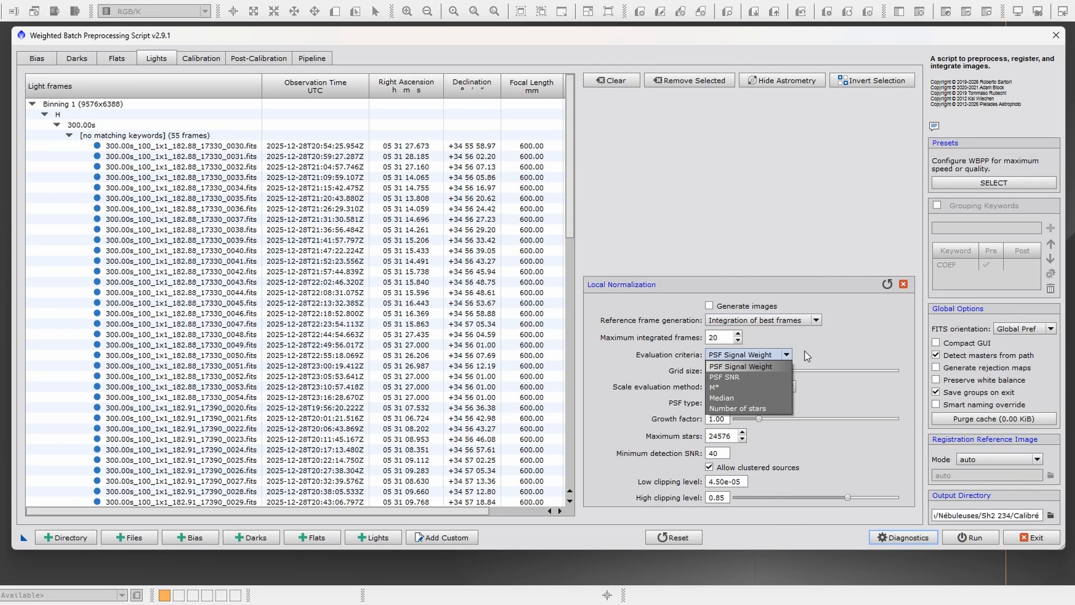
pyautogui.click(842, 347)
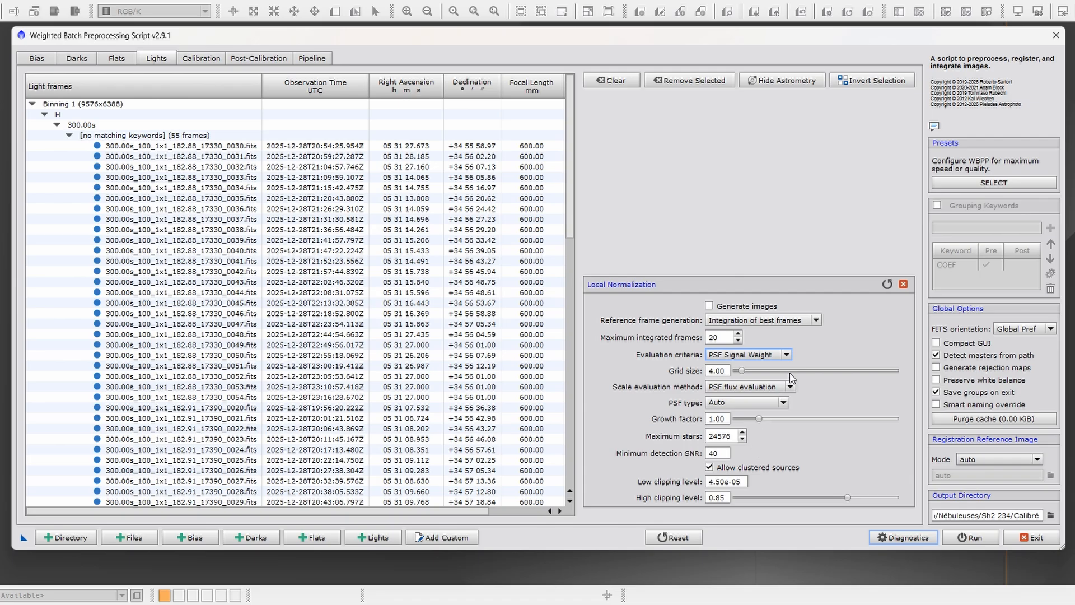
pyautogui.click(695, 266)
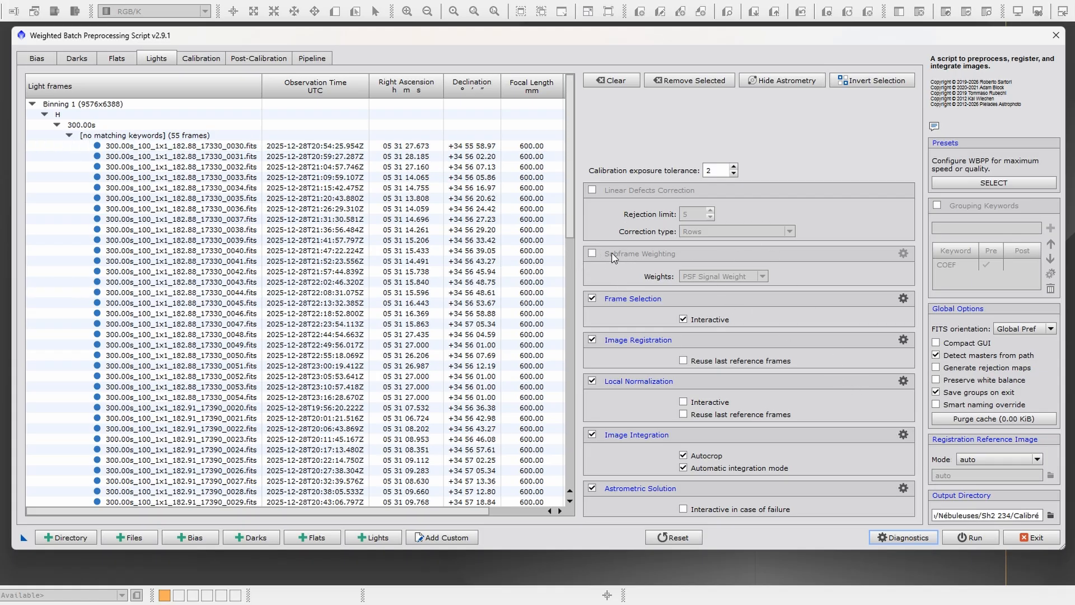
# - Enable Subframe Weighting and review the available weighting methods, keeping PSF Signal Weight
pyautogui.click(595, 254)
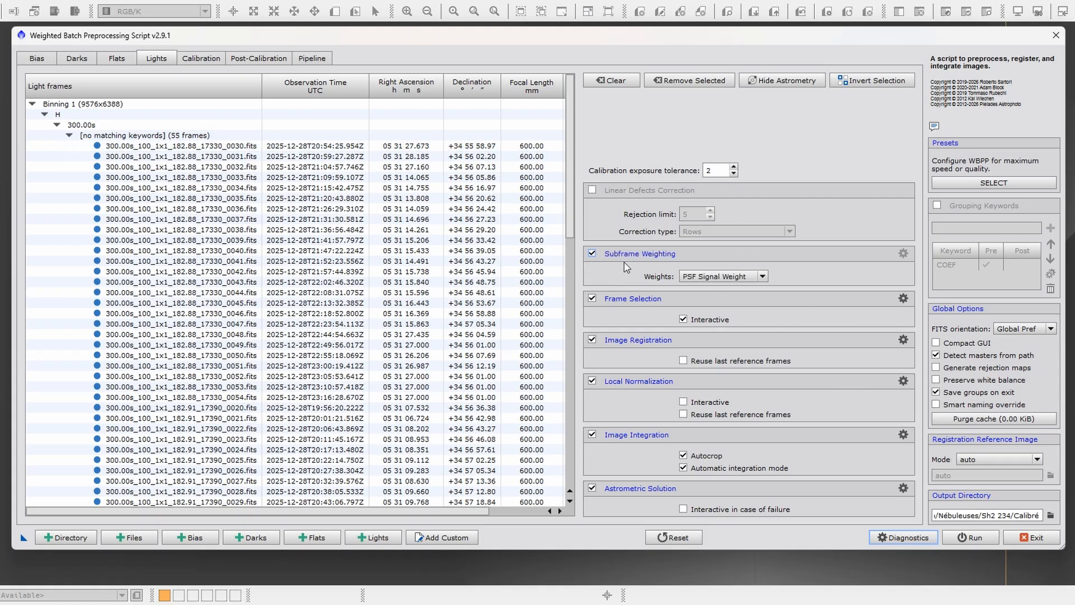
pyautogui.click(764, 277)
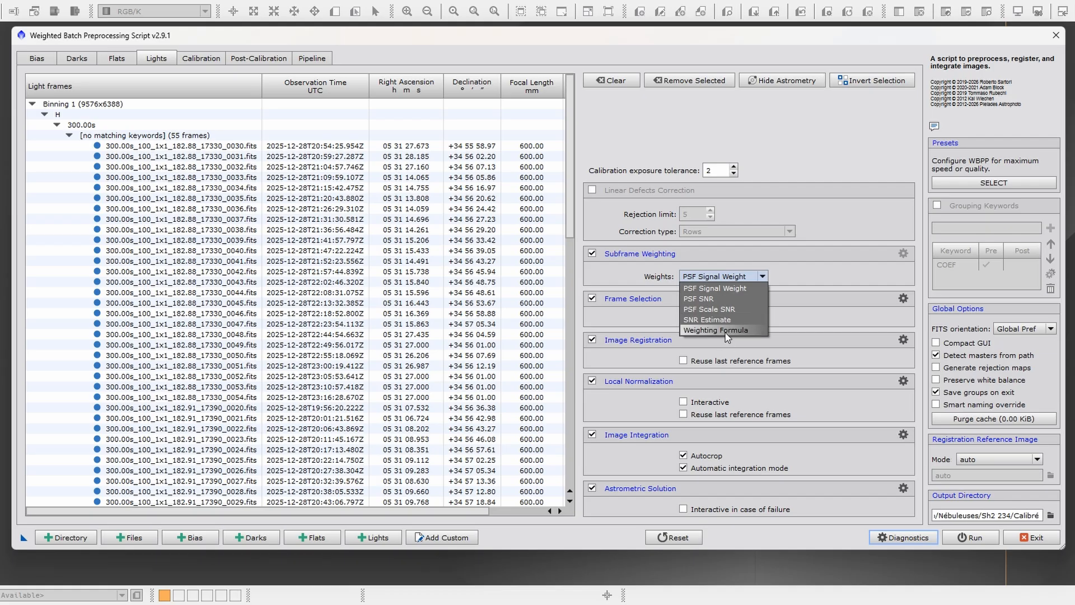
pyautogui.click(815, 286)
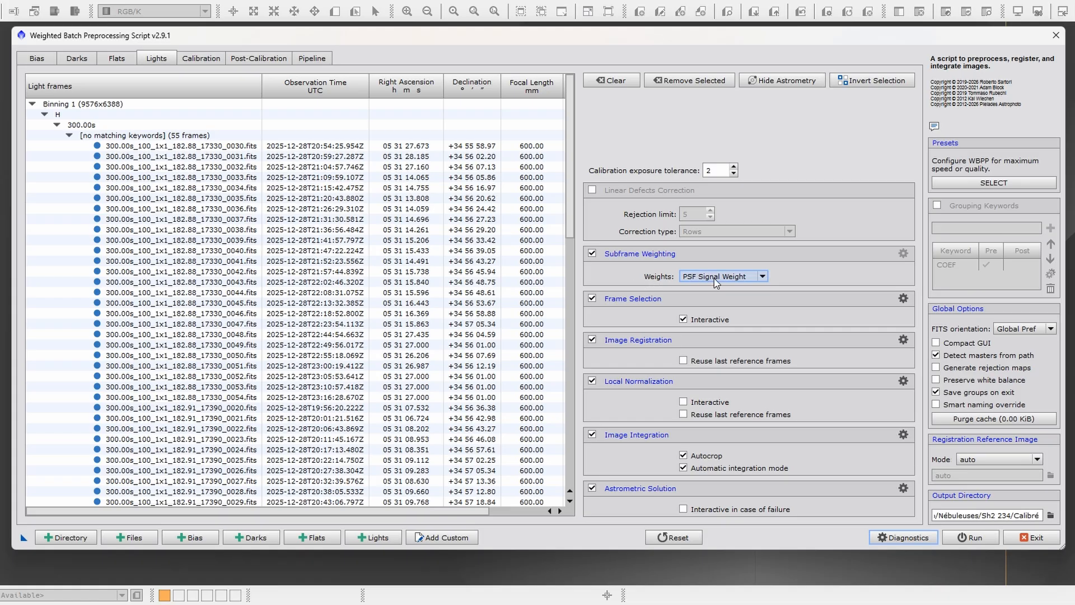
pyautogui.moveTo(714, 283)
pyautogui.click(762, 276)
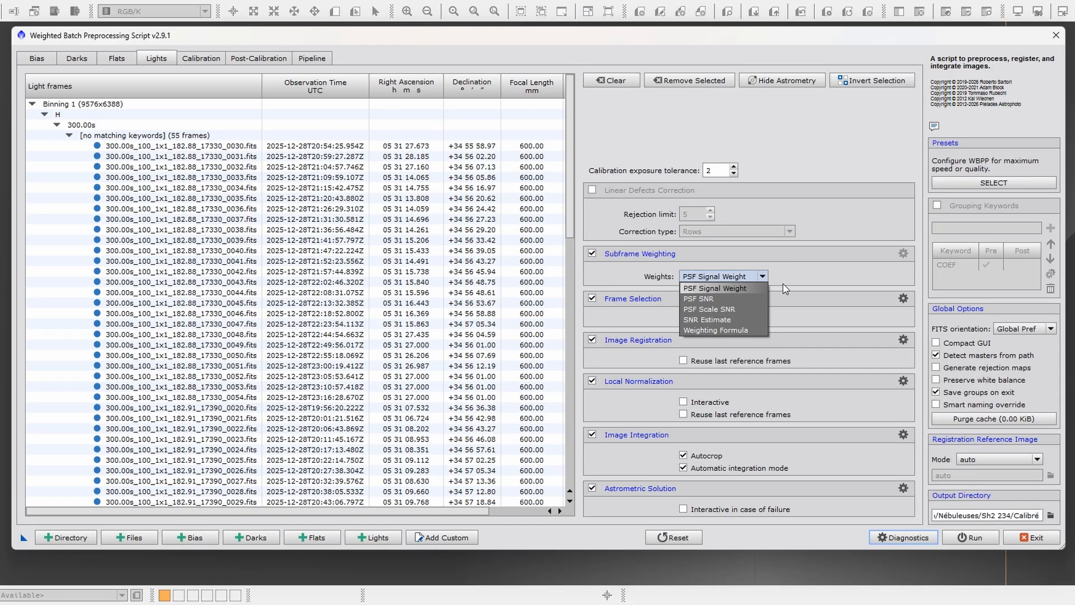
pyautogui.click(831, 279)
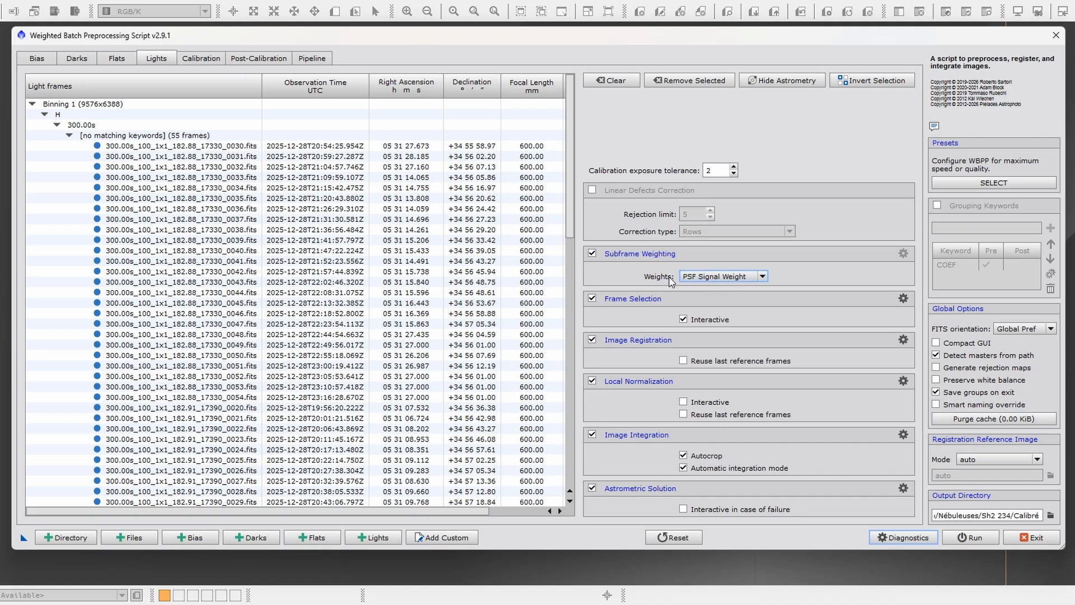
# - Try PSF SNR as the subframe weights, restore PSF Signal Weight, and leave Subframe Weighting enabled
pyautogui.click(765, 276)
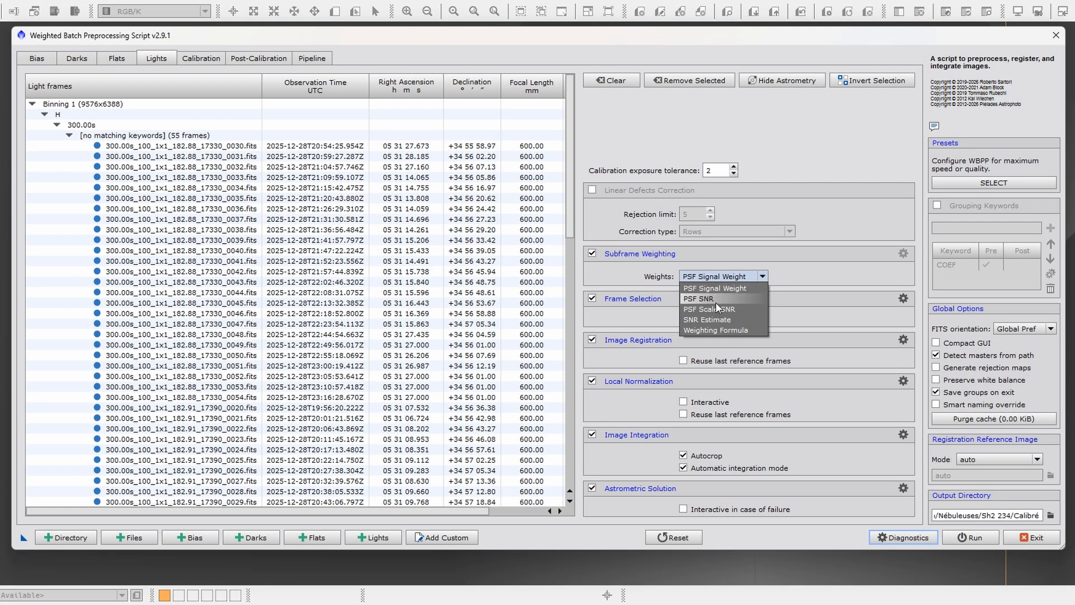
pyautogui.click(716, 303)
pyautogui.click(756, 278)
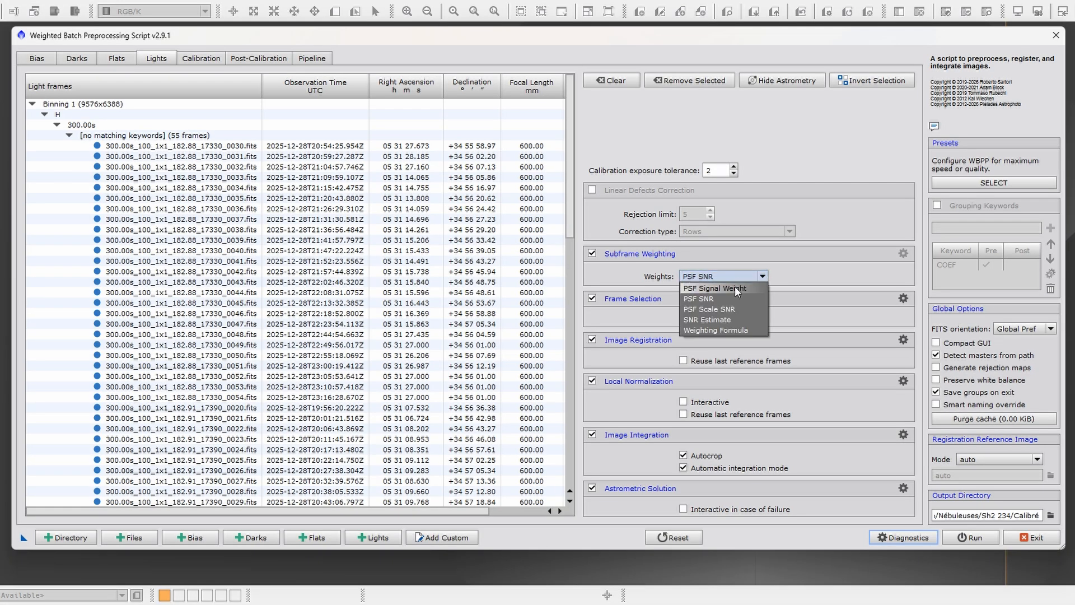
pyautogui.click(718, 288)
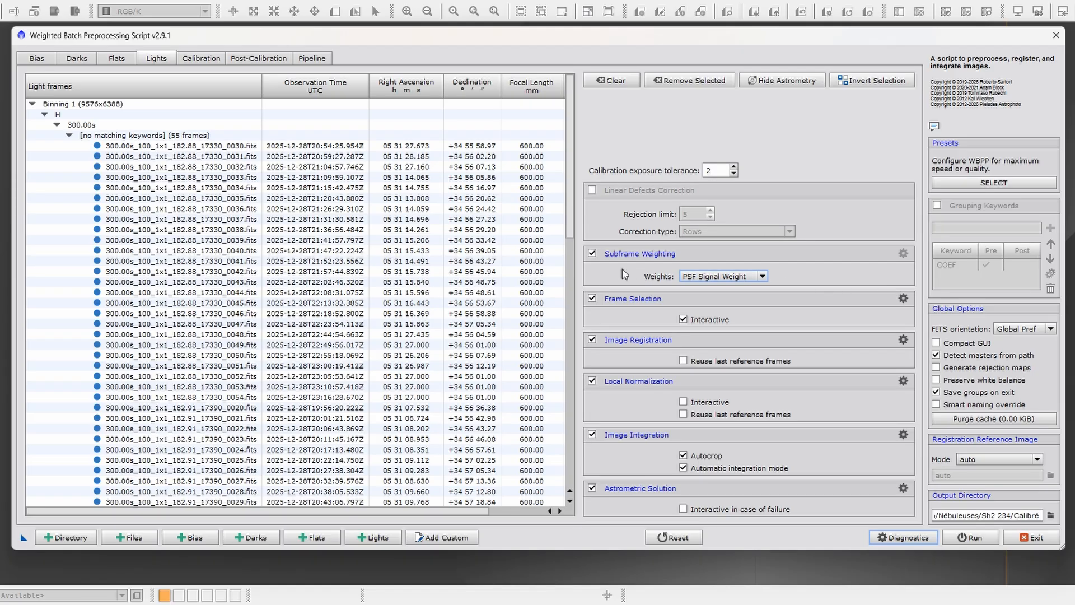
pyautogui.moveTo(617, 278)
pyautogui.click(593, 255)
pyautogui.click(593, 254)
# - Switch Autocrop and Image Integration off and back on, leaving both enabled
pyautogui.moveTo(788, 461)
pyautogui.click(683, 455)
pyautogui.click(683, 455)
pyautogui.click(592, 436)
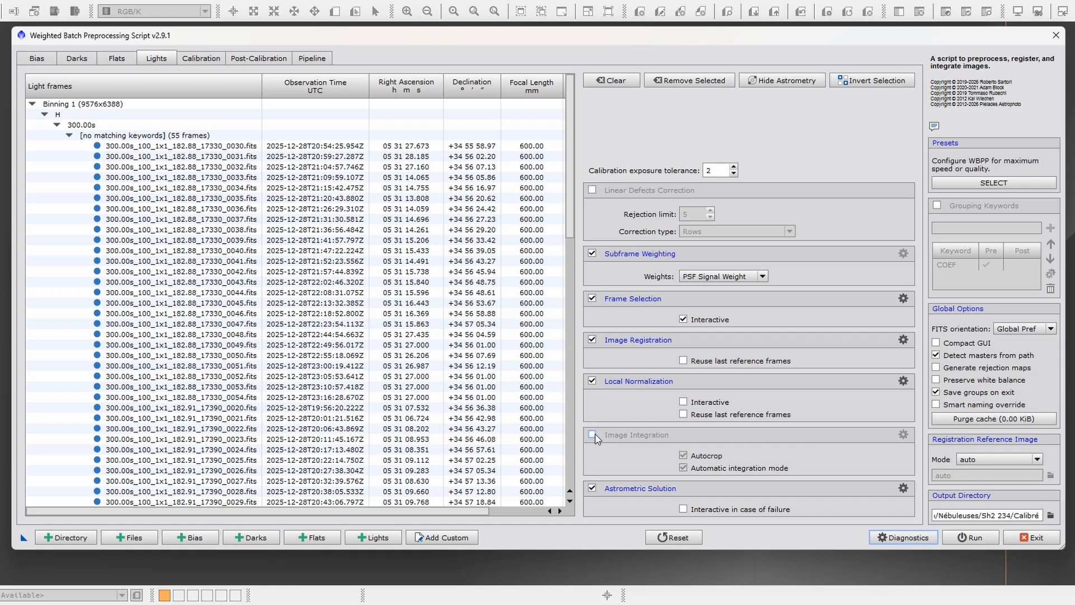
pyautogui.click(592, 435)
# - Show the Image Integration settings and view the available combination methods, keeping Average
pyautogui.click(904, 435)
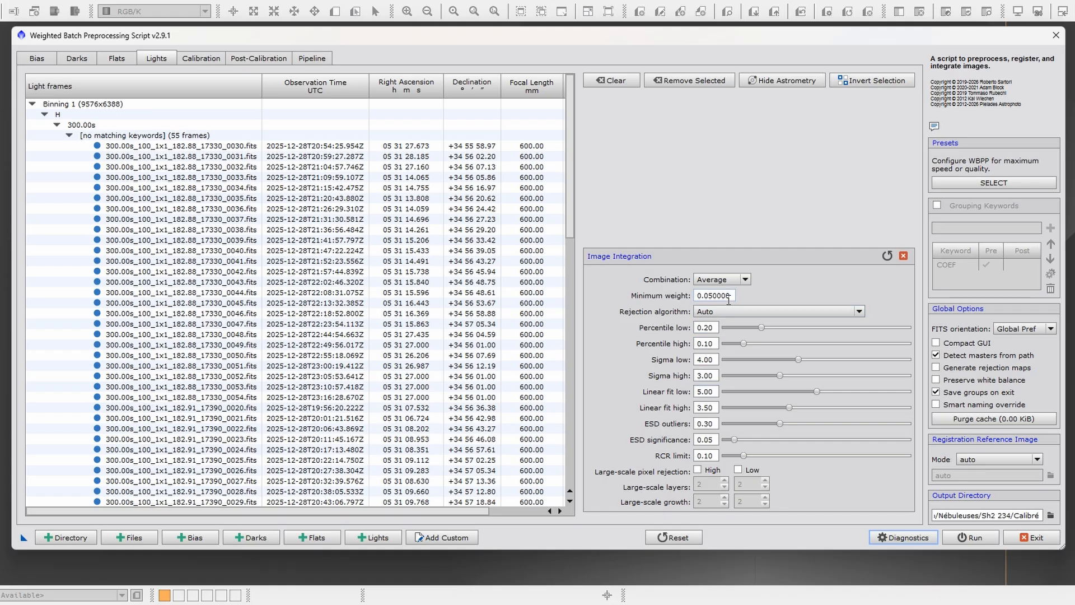
pyautogui.click(745, 279)
pyautogui.click(807, 289)
# - Try Linear Fit Clipping, settle on Generalized Extreme Studentized Deviate as the integration rejection algorithm, and close the settings
pyautogui.click(728, 311)
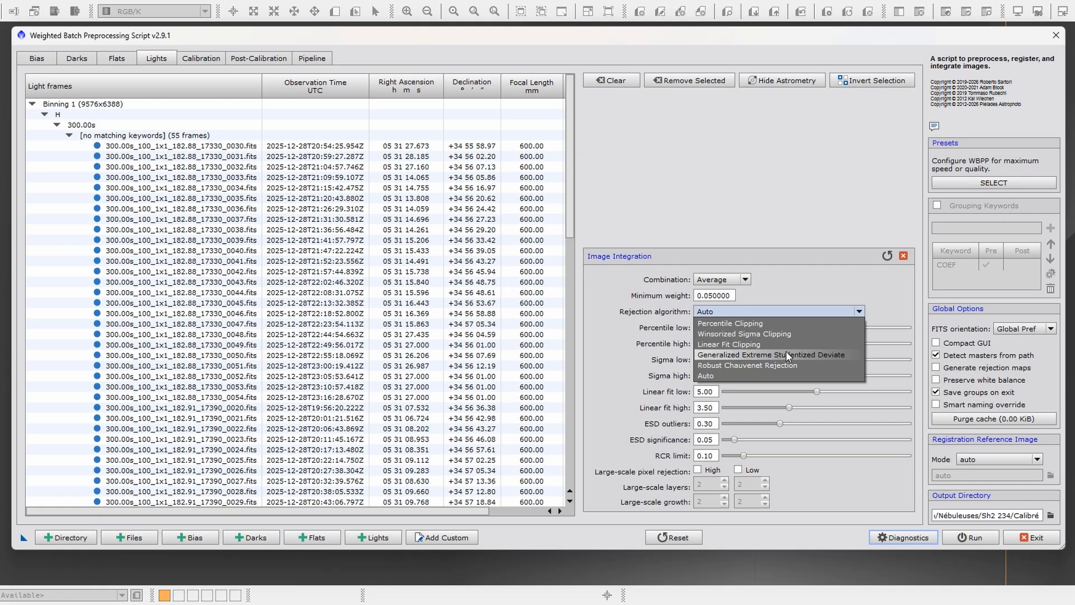
pyautogui.click(741, 348)
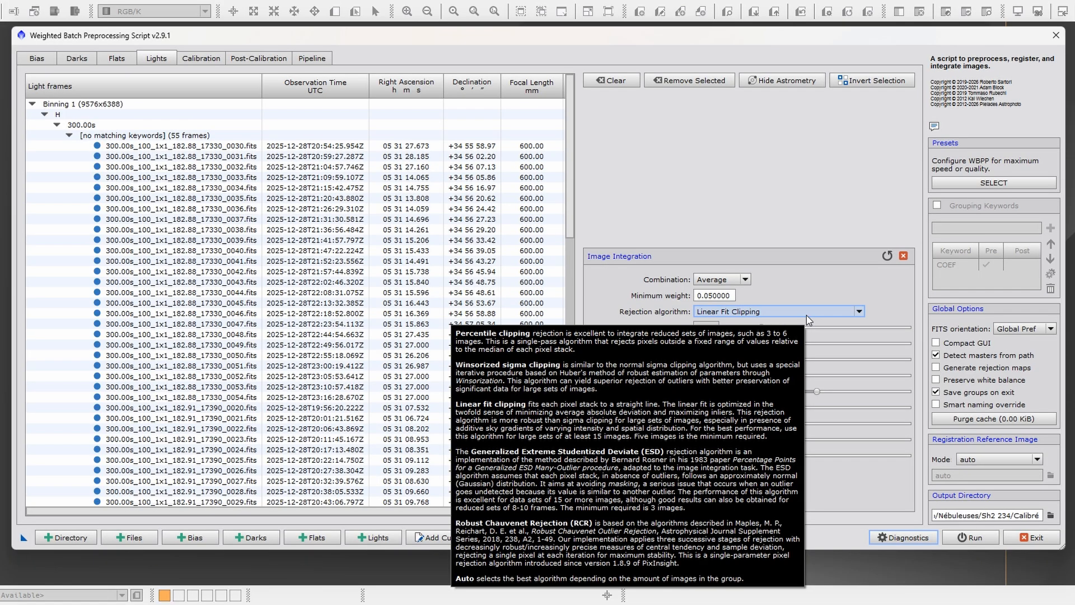
pyautogui.click(834, 312)
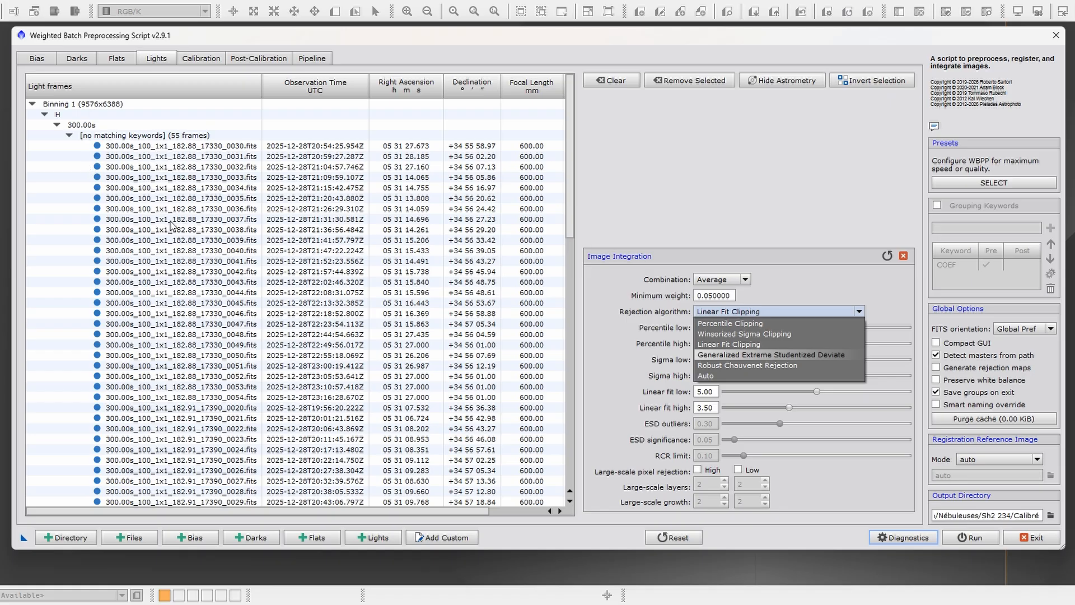
pyautogui.click(804, 353)
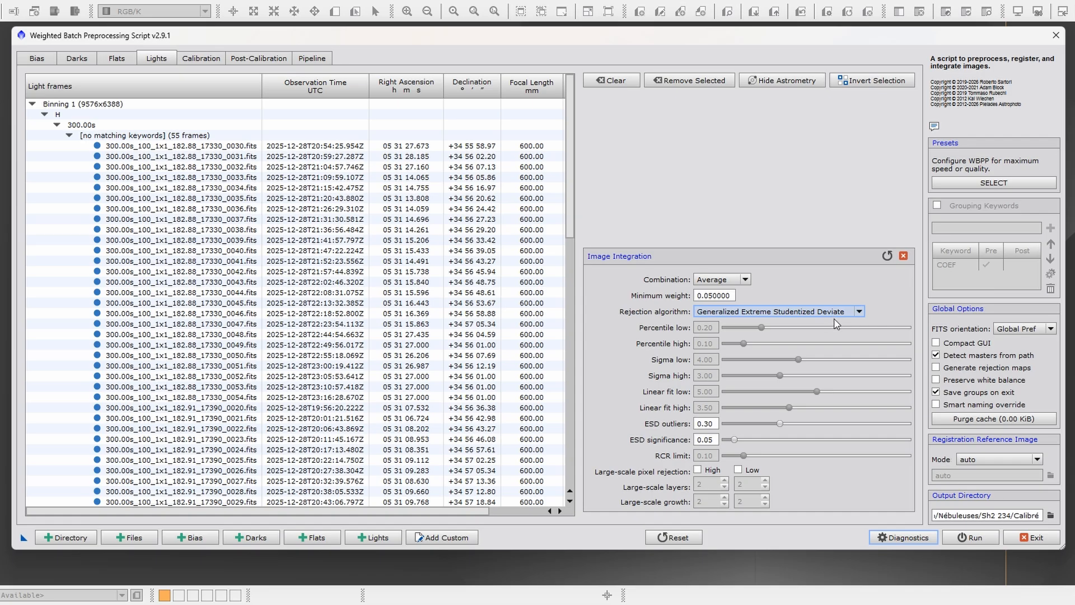
pyautogui.click(904, 256)
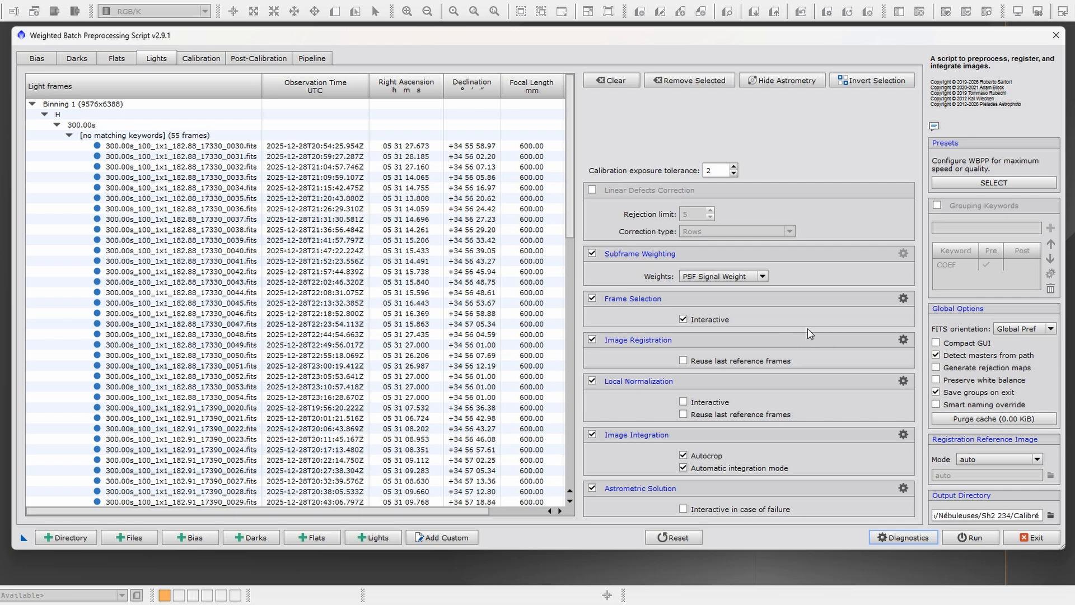
# - Toggle Frame Selection off and on, and try the FWHM and Eccentricity criteria in its settings, leaving both criteria disabled
pyautogui.click(592, 299)
pyautogui.click(592, 298)
pyautogui.click(904, 298)
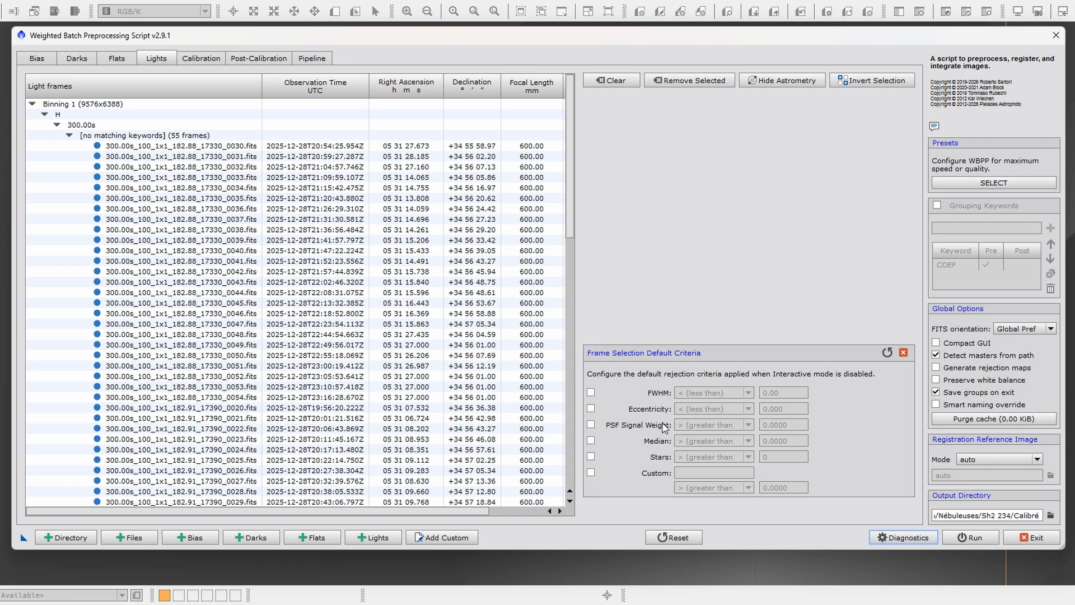
pyautogui.click(590, 393)
pyautogui.click(591, 409)
pyautogui.click(591, 409)
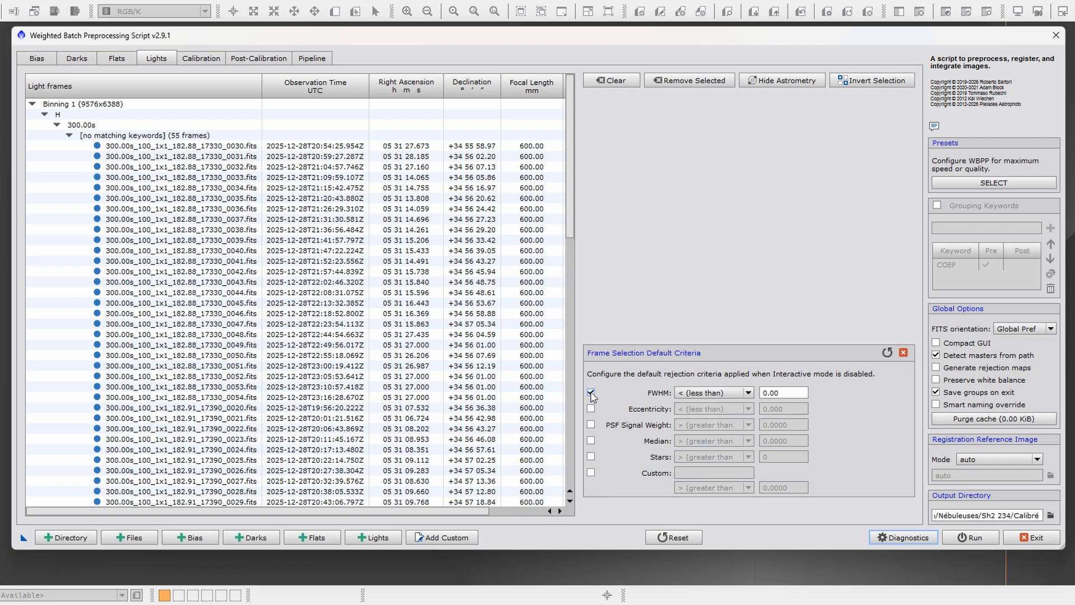
pyautogui.click(591, 393)
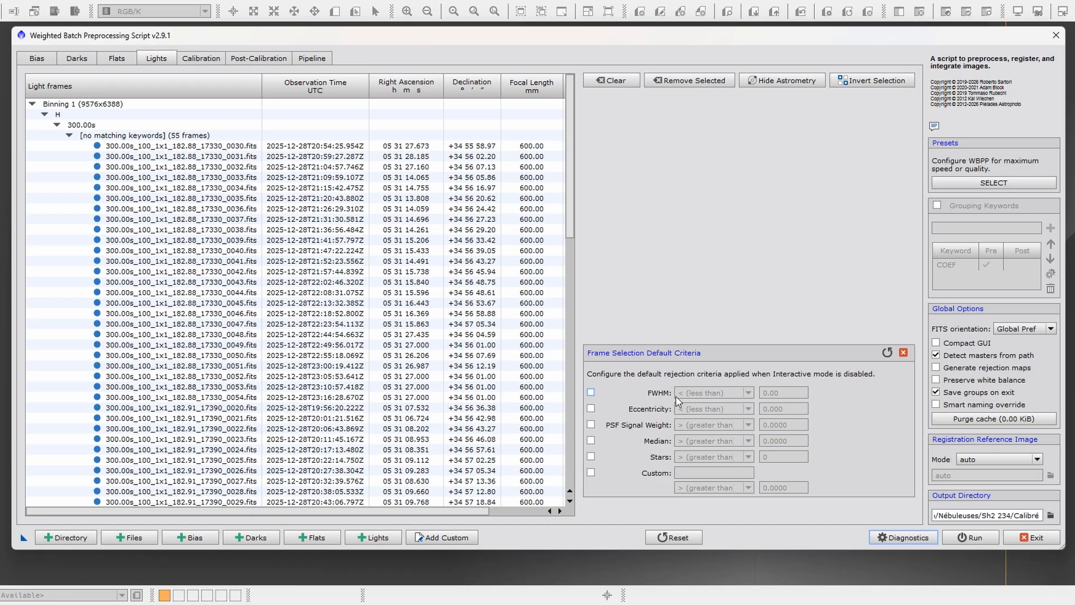
# - Enable the FWHM rejection criterion to view its less than and greater than comparisons, and disable it again
pyautogui.click(591, 392)
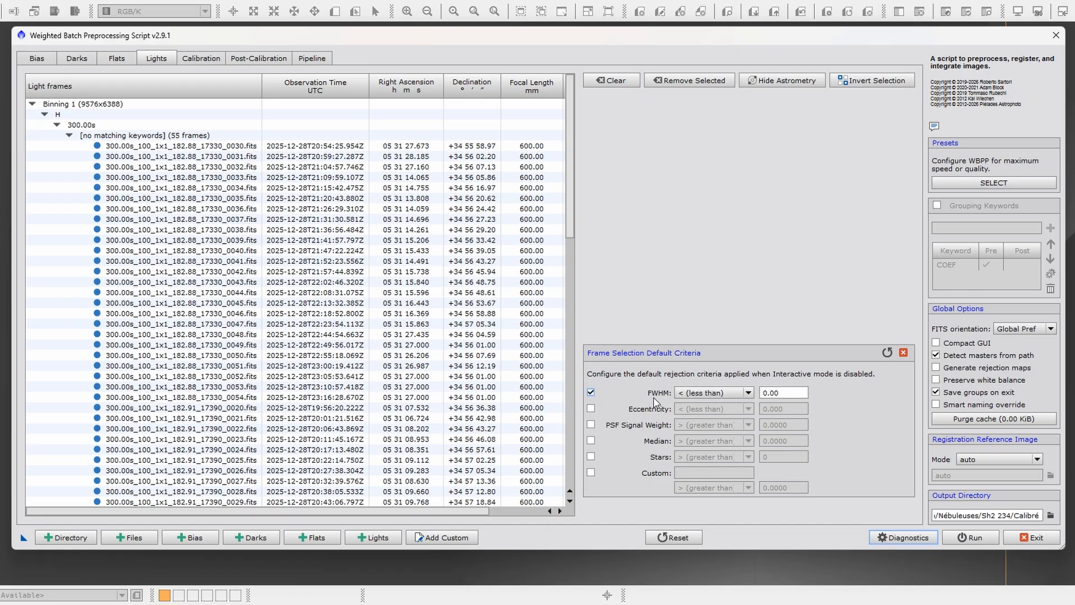
pyautogui.click(748, 394)
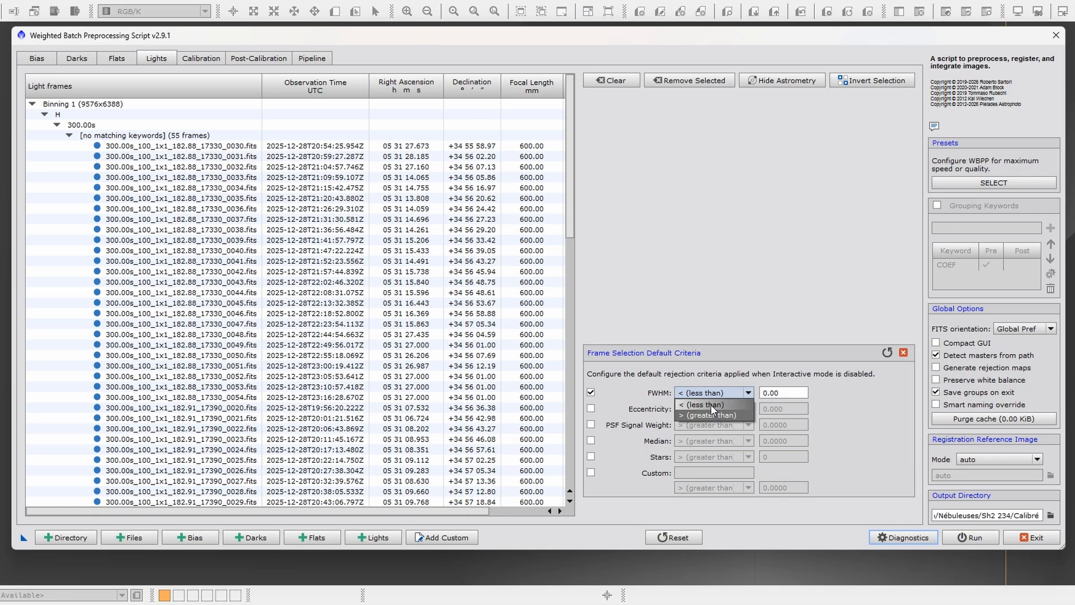
pyautogui.click(836, 401)
pyautogui.click(749, 393)
pyautogui.click(711, 404)
pyautogui.click(745, 394)
pyautogui.click(723, 392)
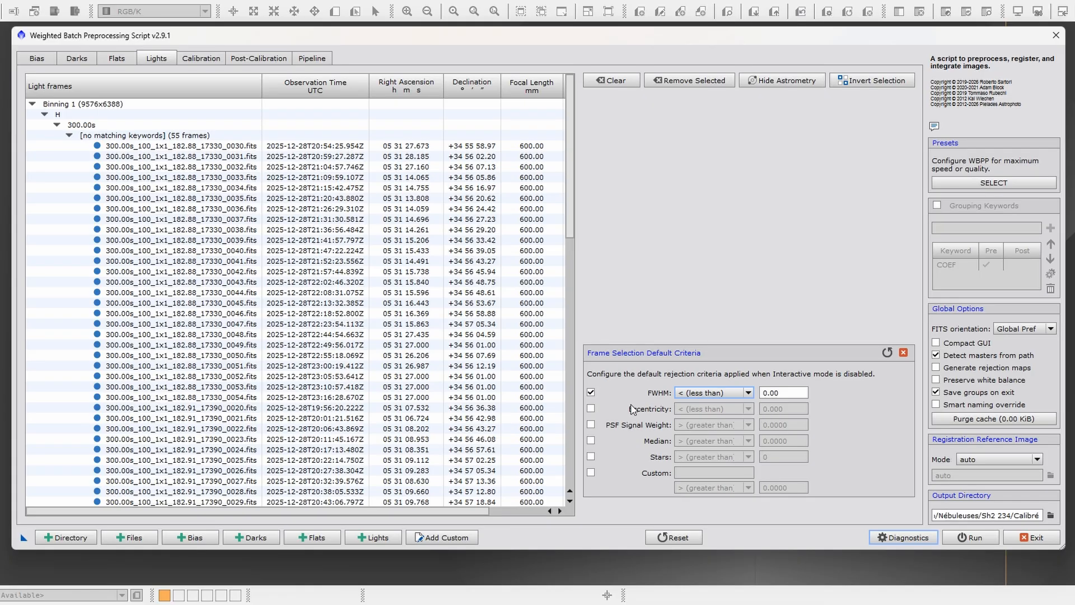
pyautogui.click(591, 392)
# - Try the Eccentricity and Stars rejection criteria one after the other, leave both disabled, and close the frame selection settings
pyautogui.click(591, 408)
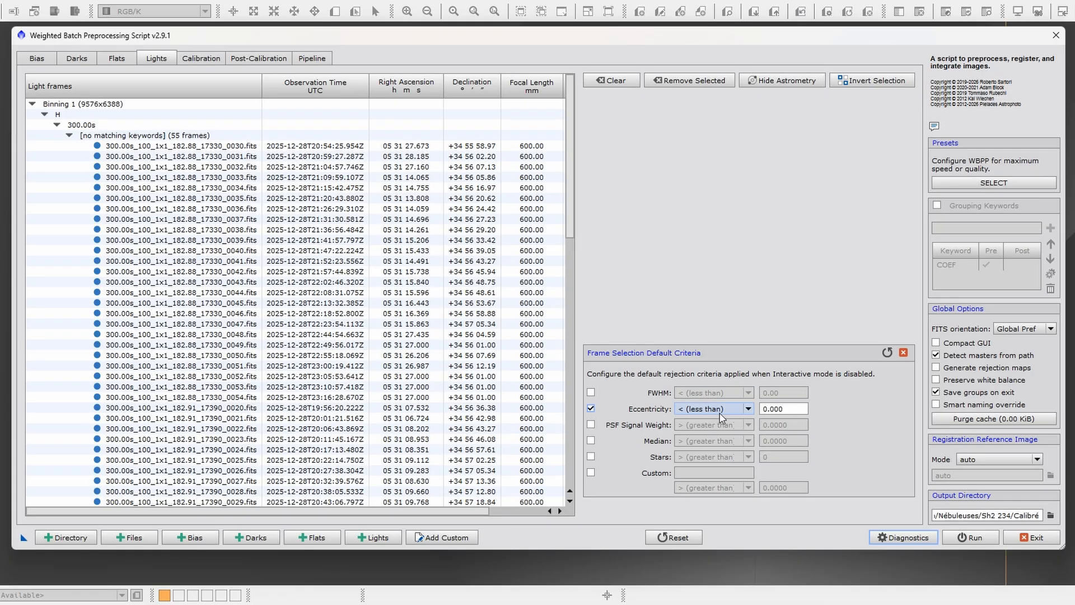
pyautogui.click(591, 409)
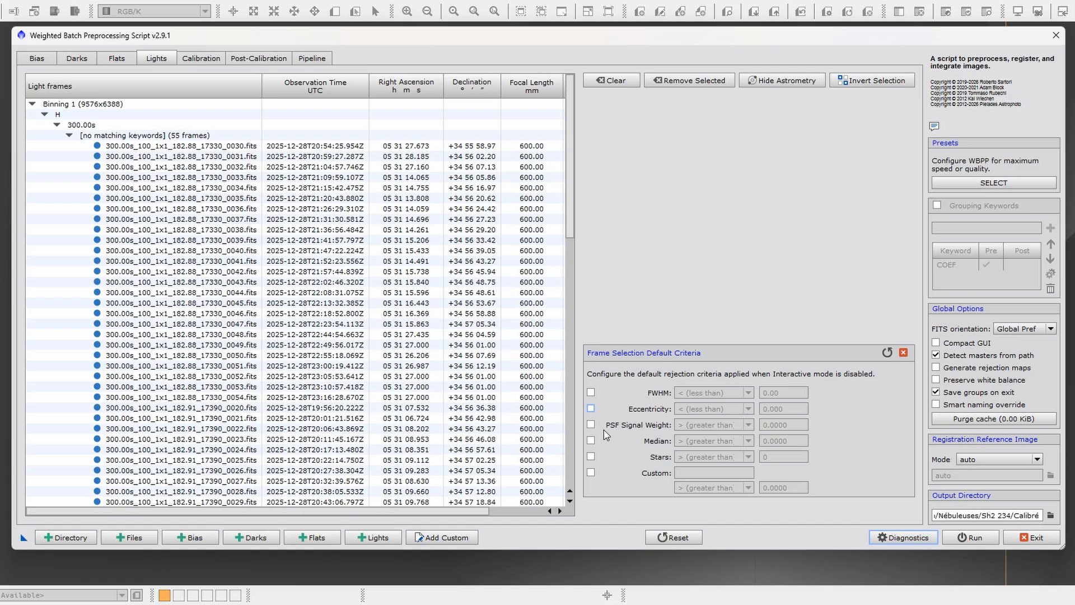
pyautogui.click(591, 456)
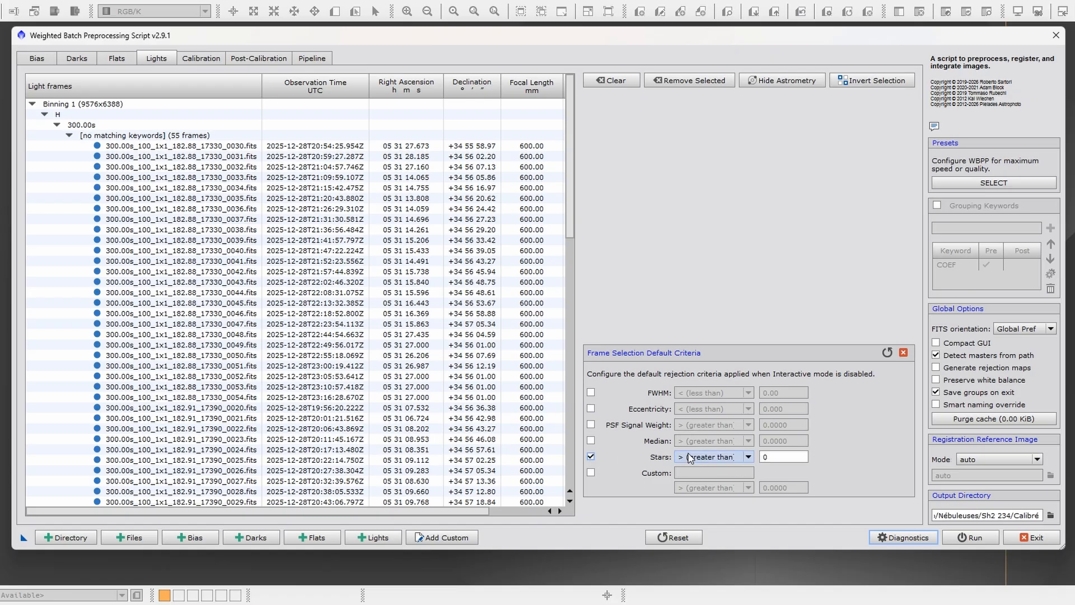
pyautogui.click(591, 456)
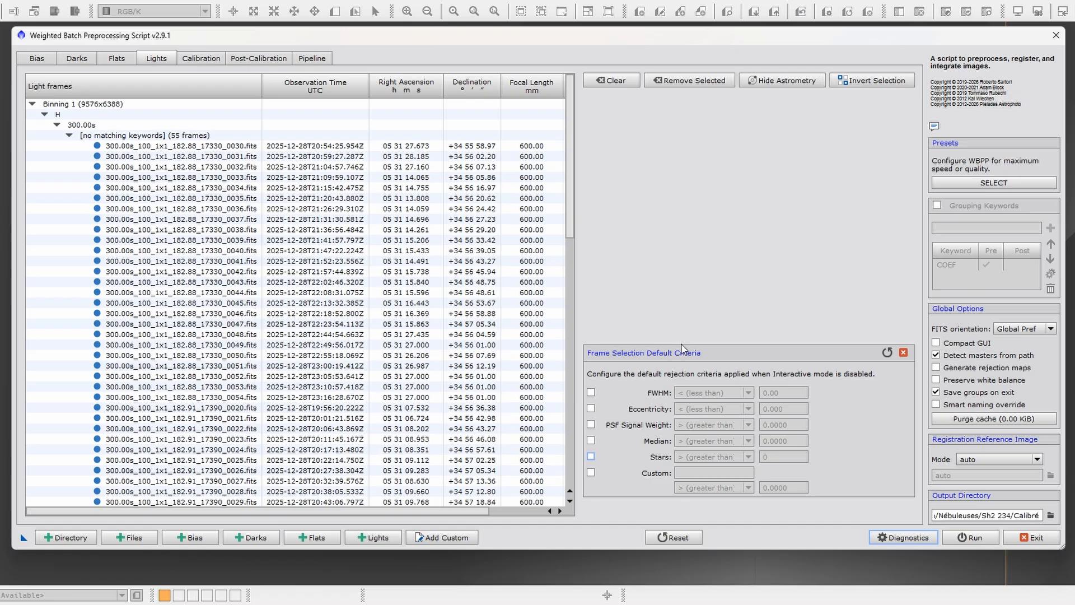
pyautogui.click(904, 353)
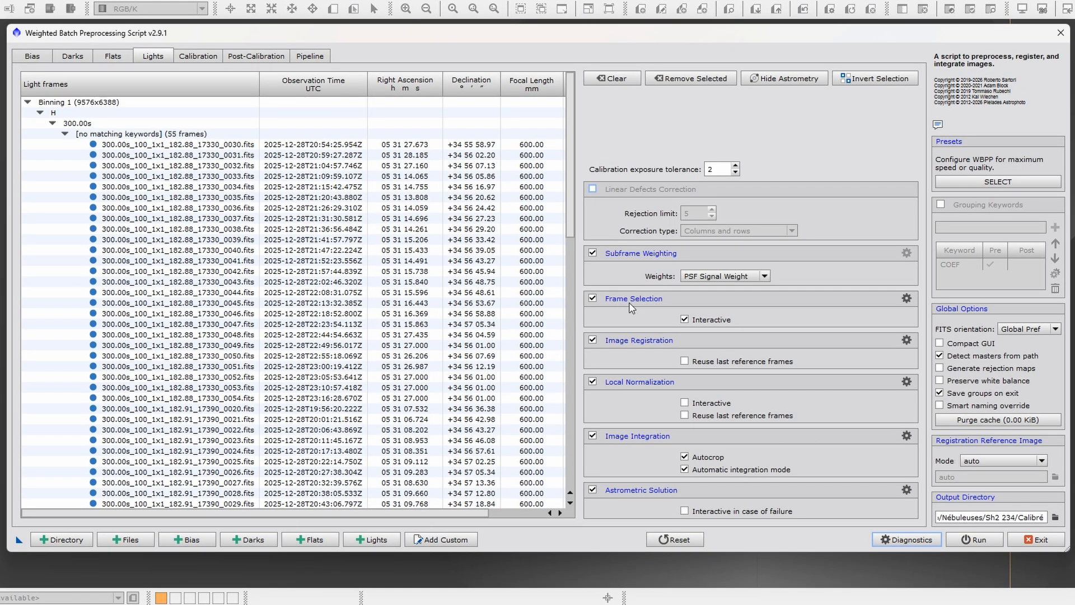
# - Compare the Frame Selection default criteria with the description of its Interactive option, and return to the lights settings
pyautogui.click(907, 298)
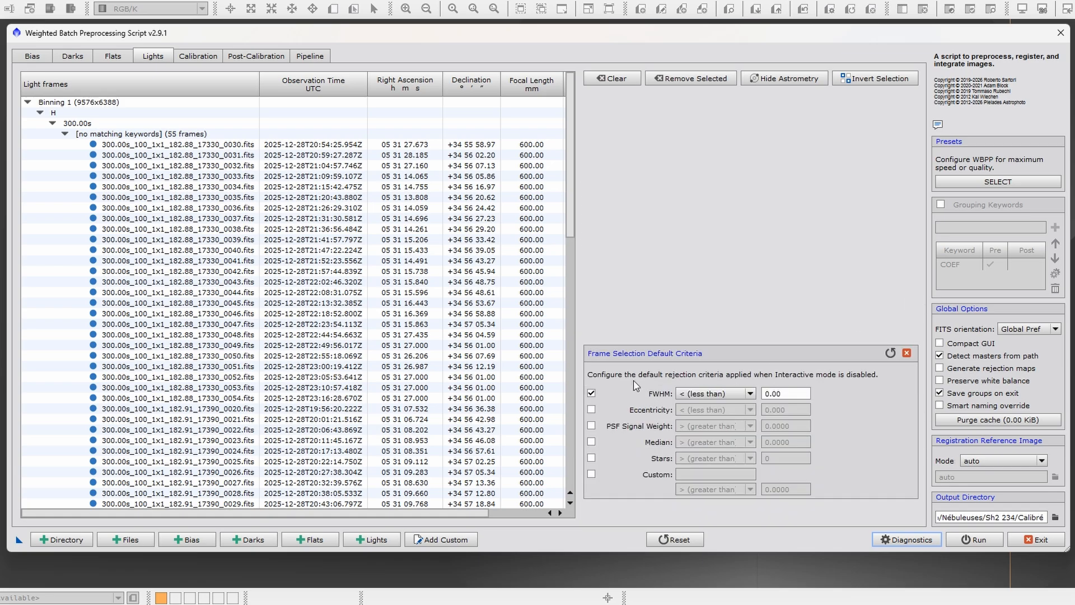
pyautogui.click(907, 353)
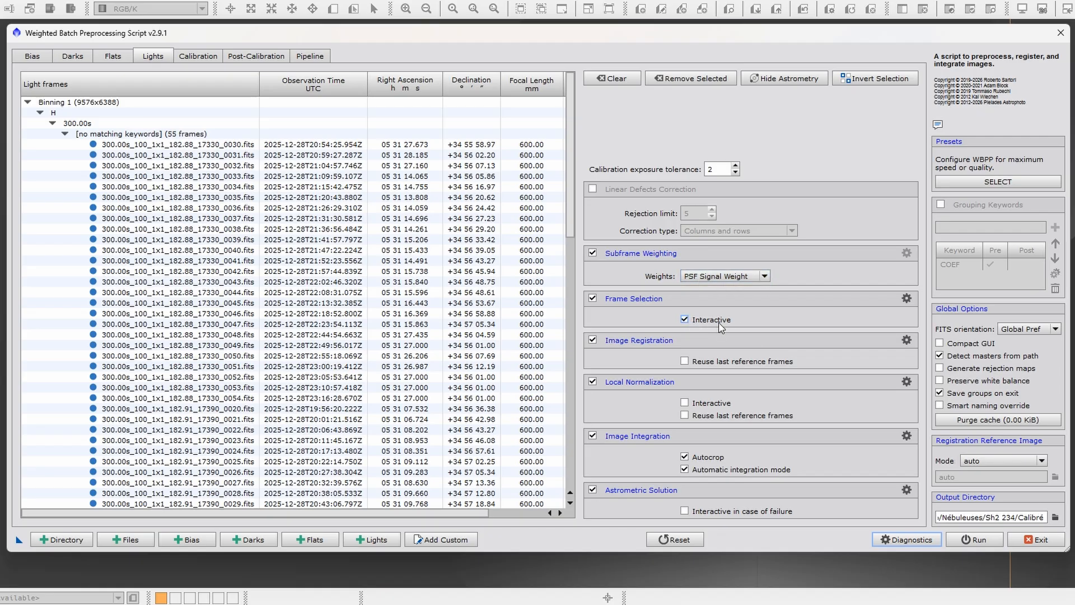
pyautogui.moveTo(715, 325)
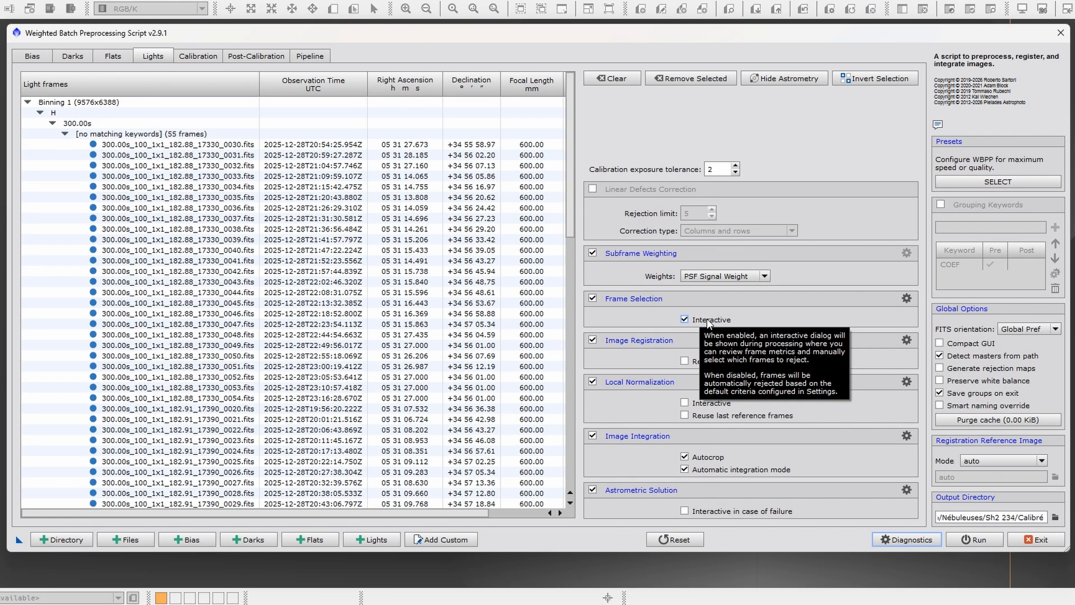
pyautogui.click(907, 298)
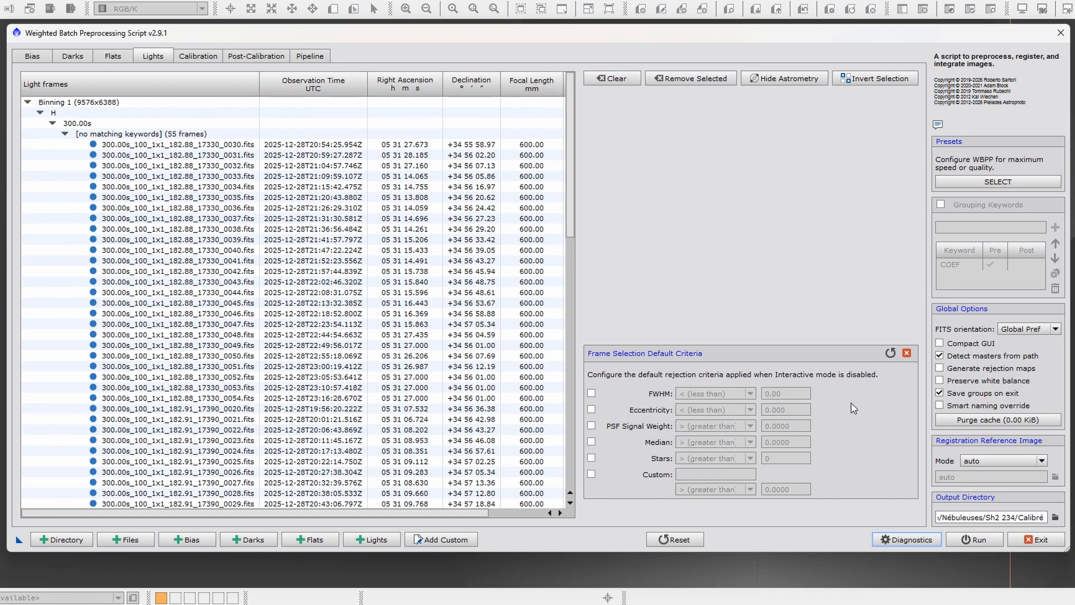
pyautogui.click(907, 352)
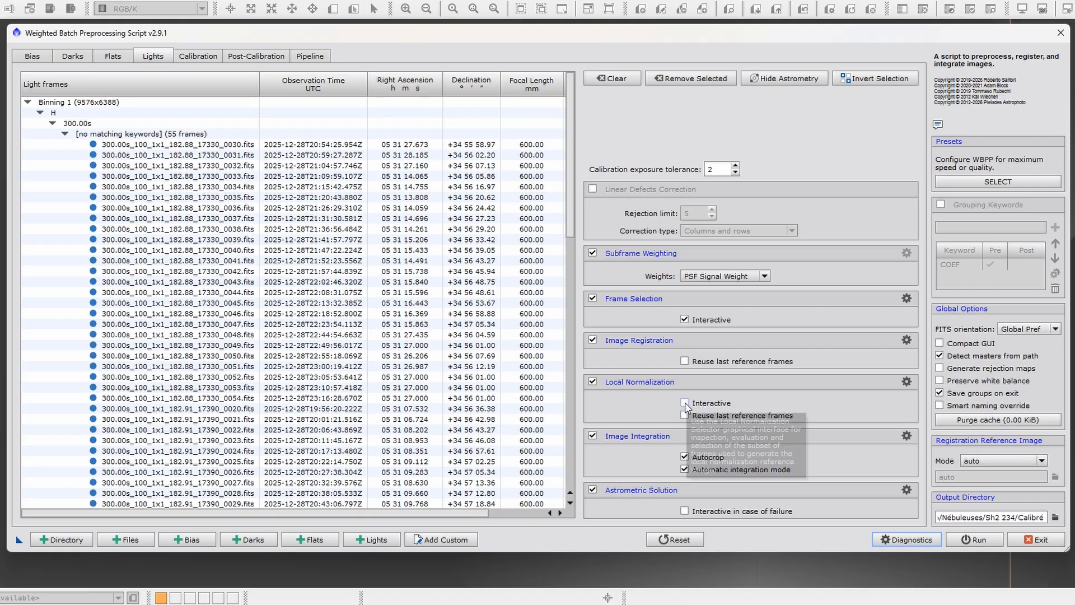
# - Review the Local Normalization settings and toggle its Interactive option on and off, leaving it disabled
pyautogui.click(907, 382)
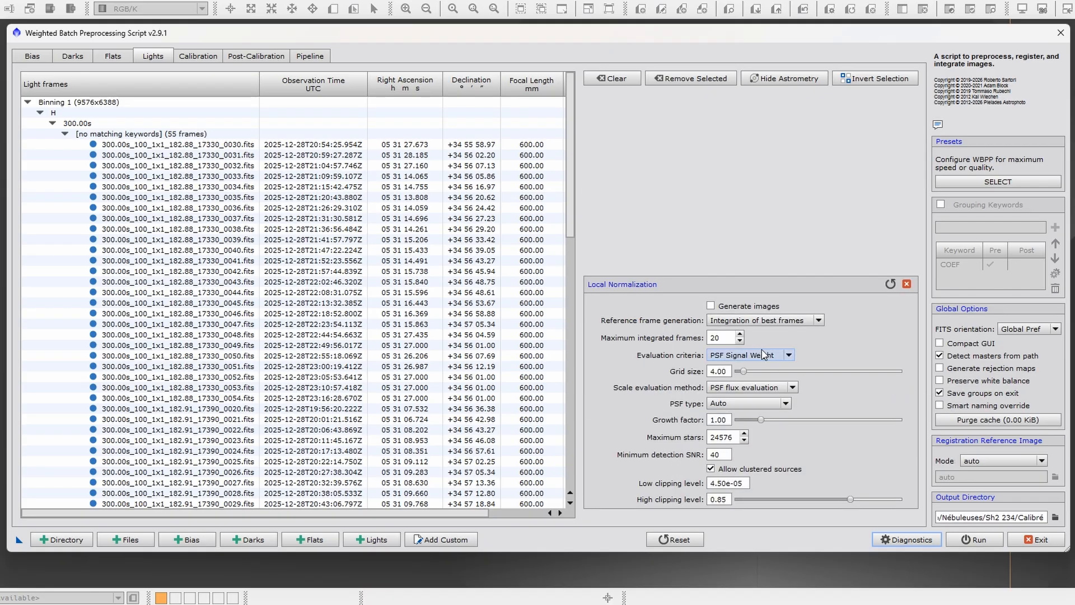
pyautogui.click(907, 284)
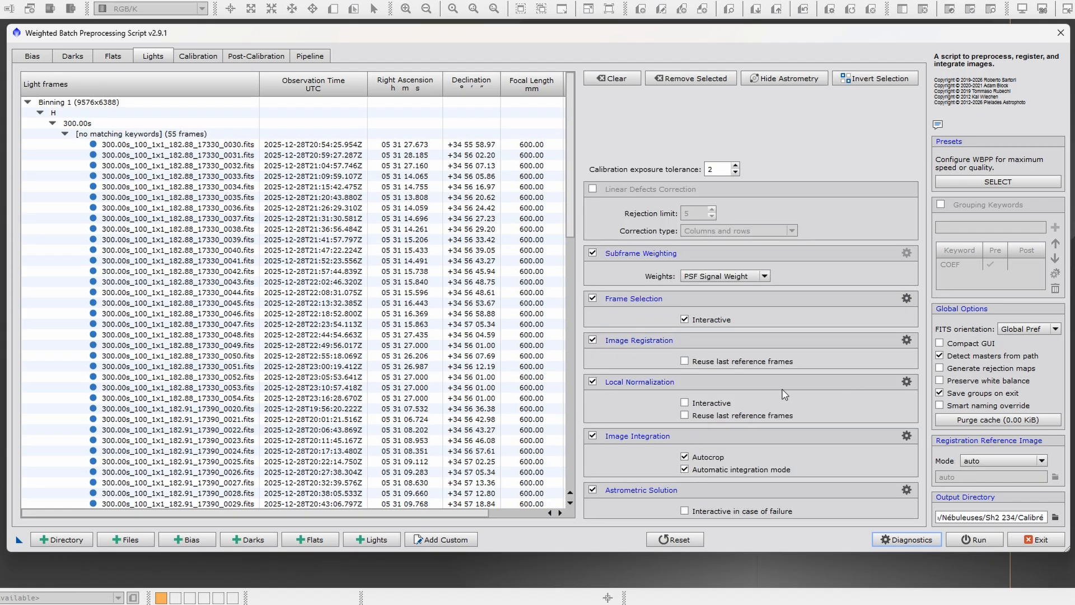
pyautogui.click(684, 402)
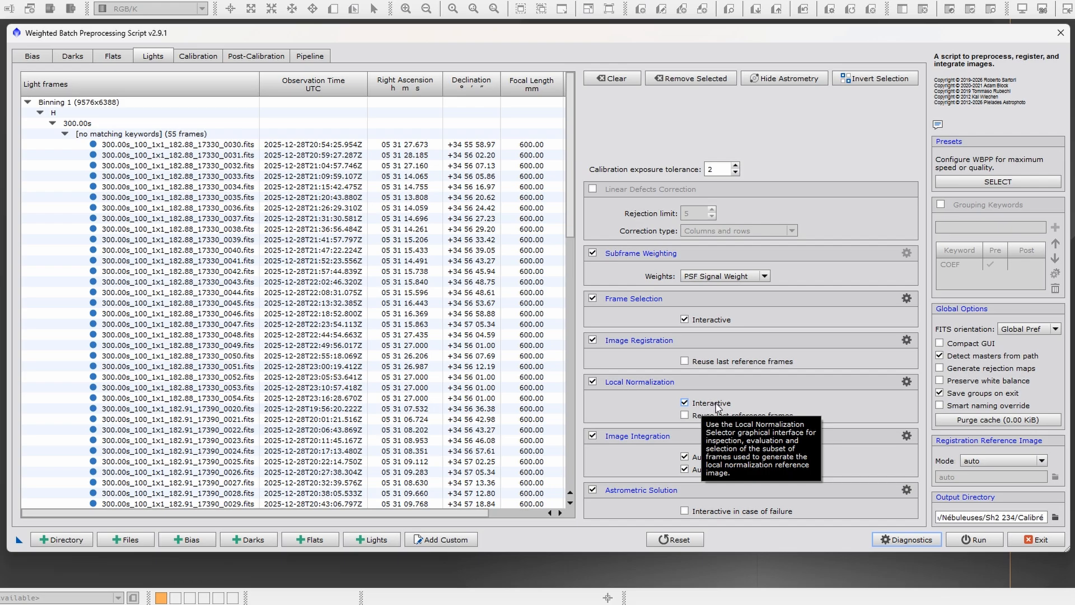
pyautogui.click(907, 382)
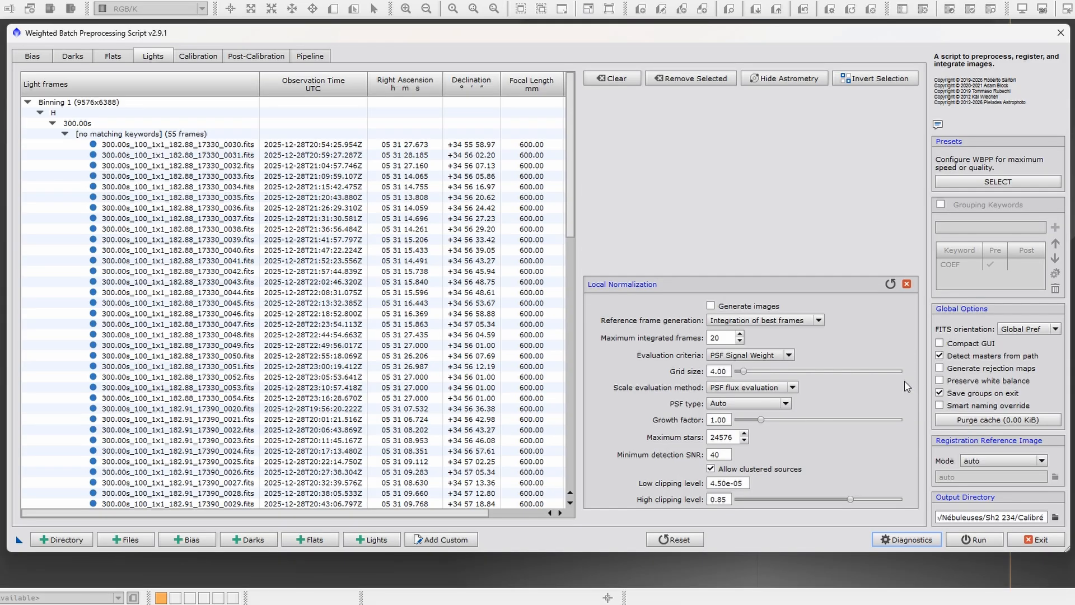
pyautogui.click(907, 284)
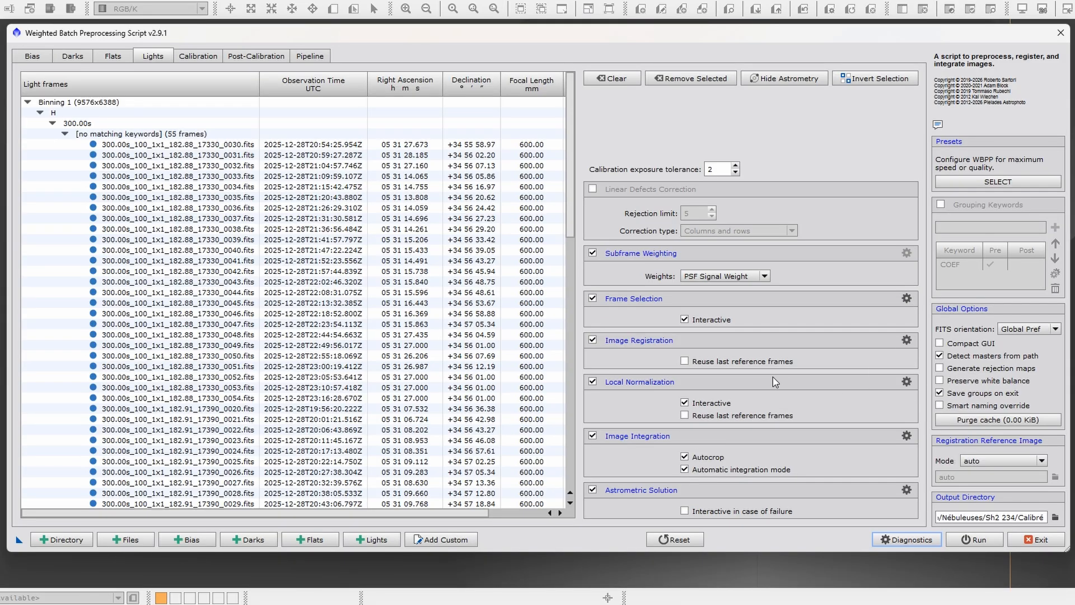
pyautogui.click(685, 403)
# - Try the FWHM, Eccentricity and PSF Signal Weight rejection criteria in the Frame Selection default criteria
pyautogui.click(907, 298)
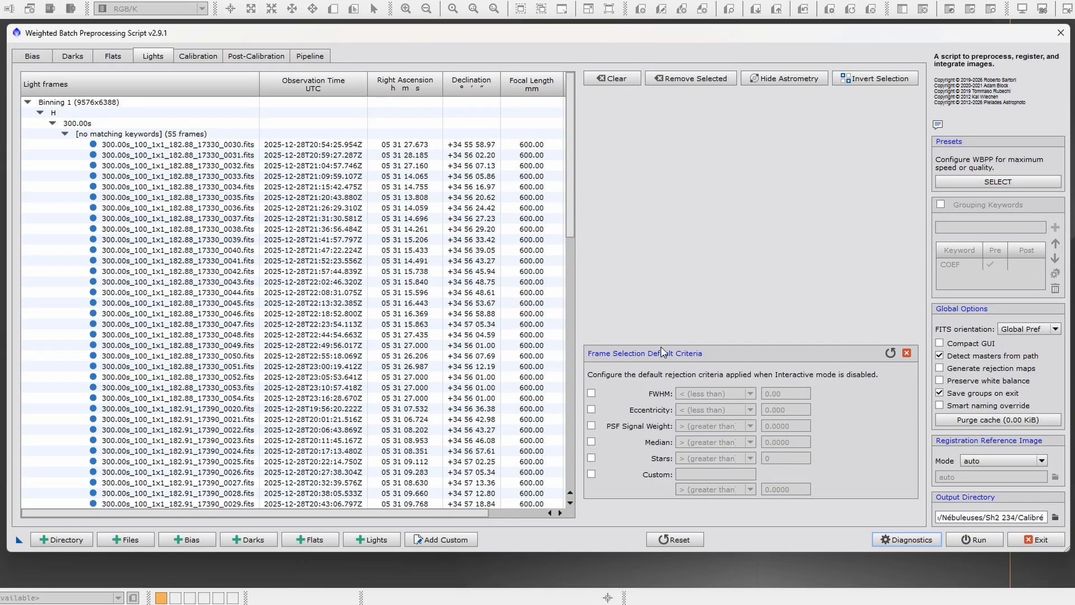
pyautogui.click(592, 393)
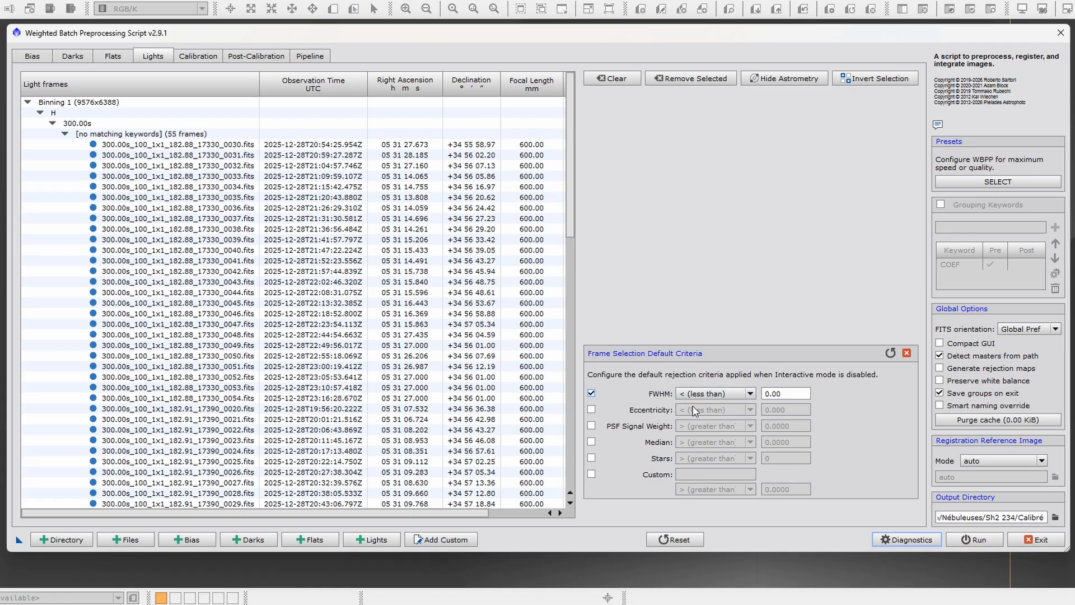
pyautogui.click(592, 410)
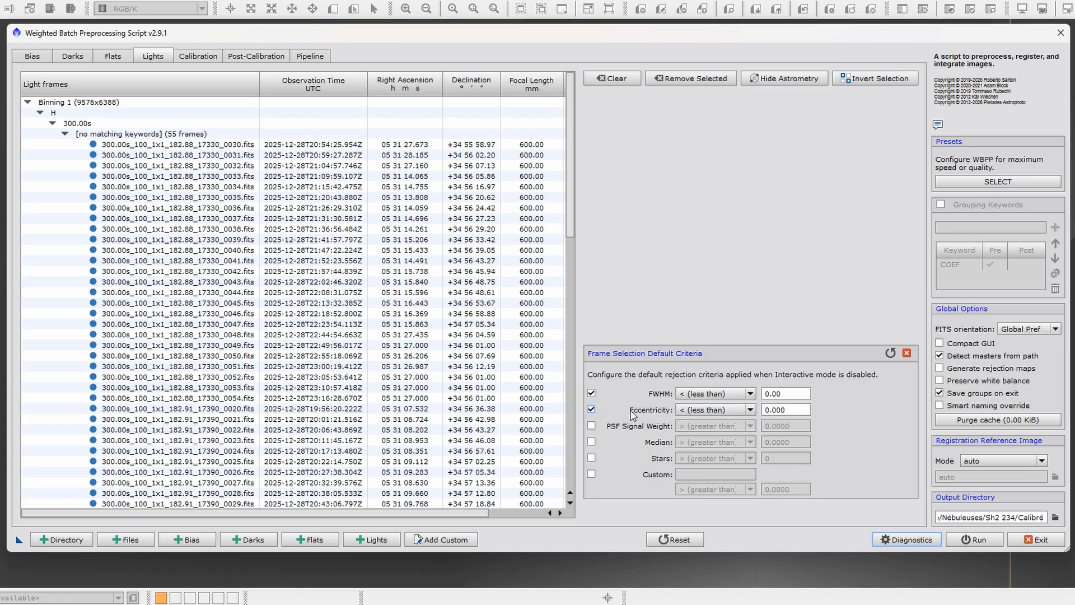
pyautogui.click(592, 410)
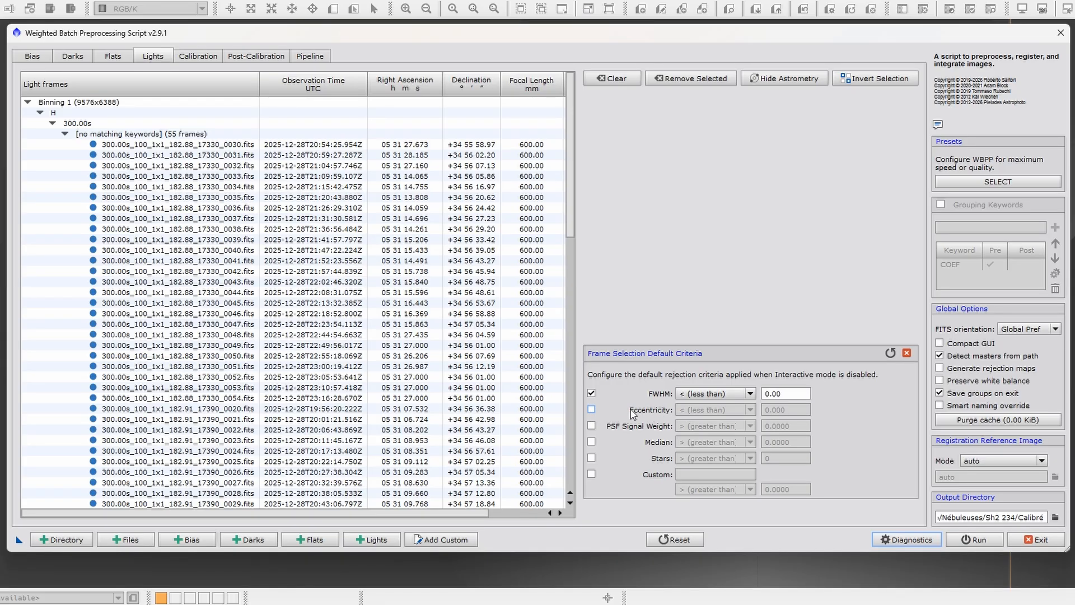
pyautogui.click(593, 424)
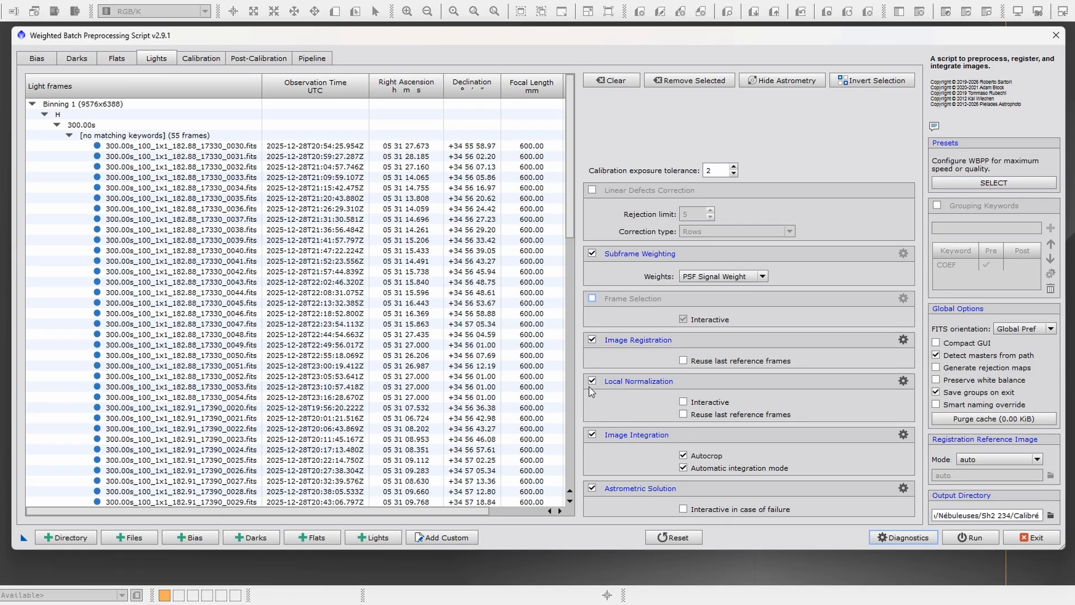
# - Apply the Maximum quality preset and open the Local Normalization settings to check the values it uses
pyautogui.click(989, 183)
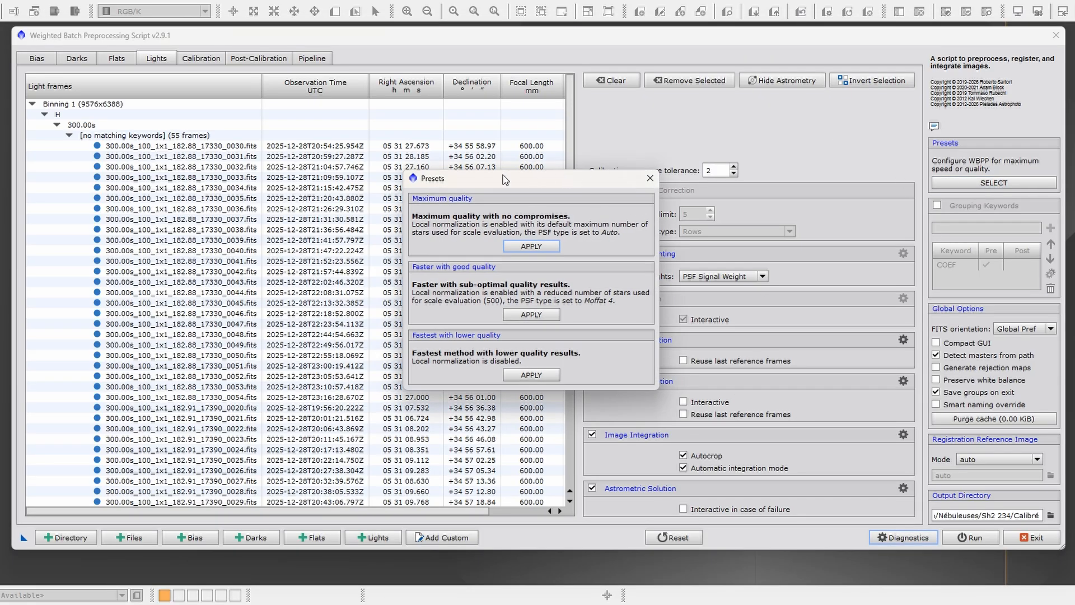
pyautogui.moveTo(505, 178); pyautogui.dragTo(482, 114)
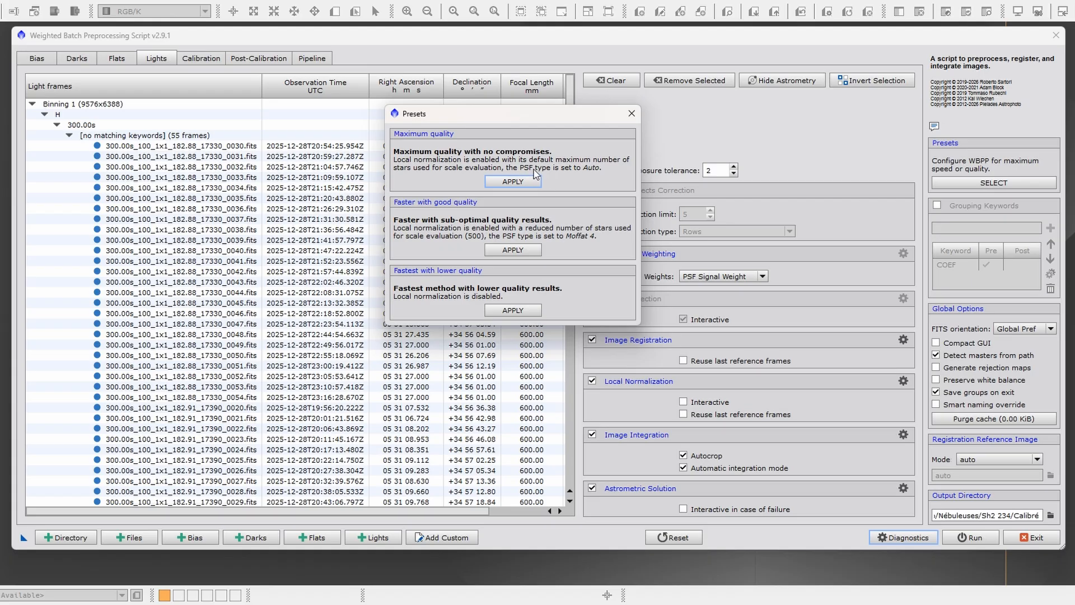
pyautogui.click(515, 184)
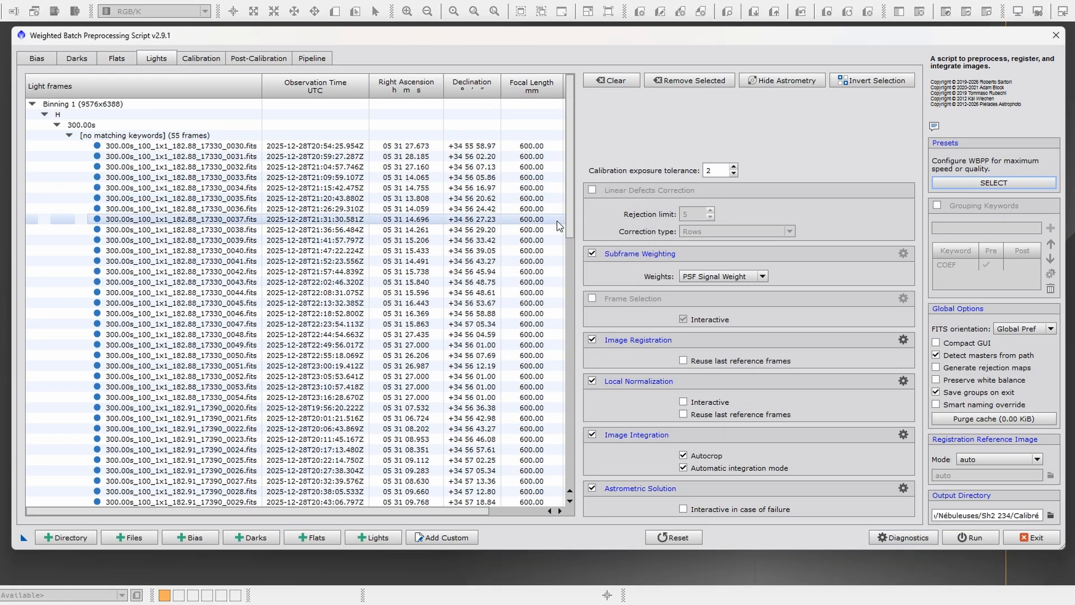
pyautogui.click(903, 381)
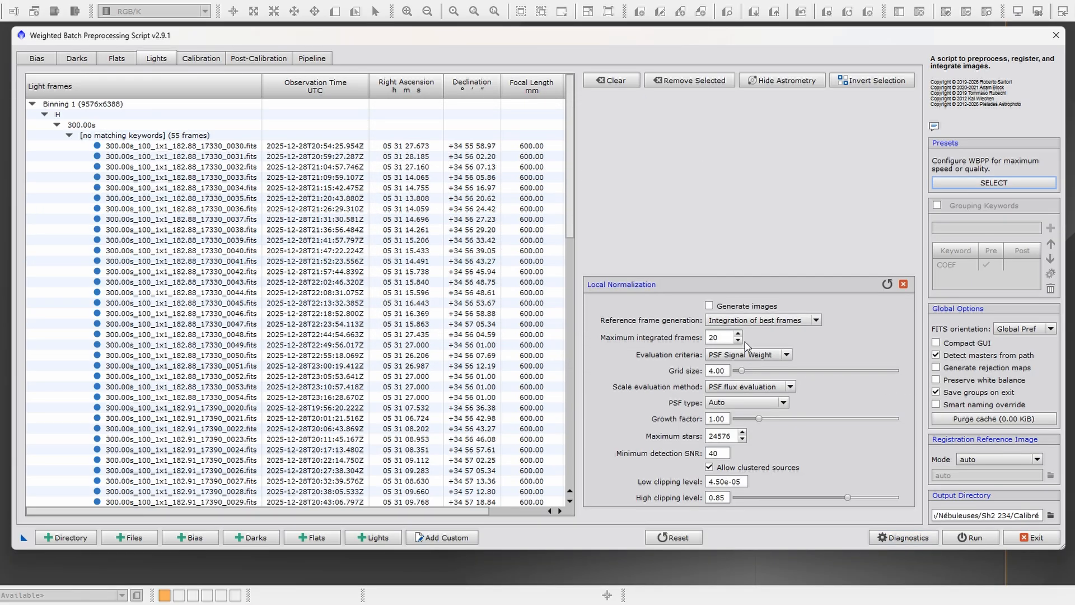
# - Apply the Fastest with lower quality preset and return to the lights settings
pyautogui.click(994, 183)
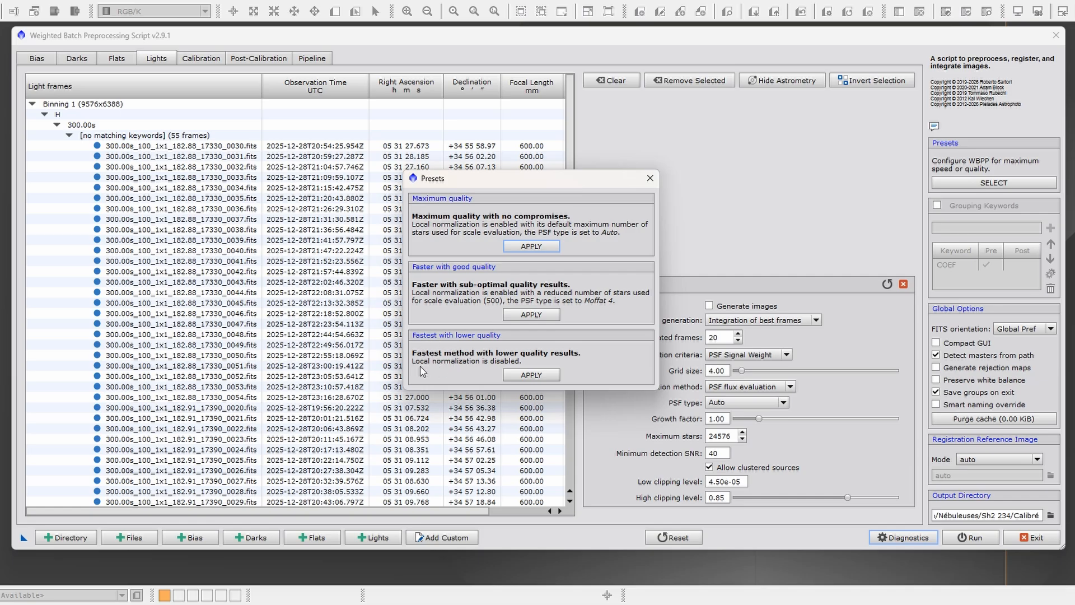
pyautogui.click(539, 379)
pyautogui.click(903, 284)
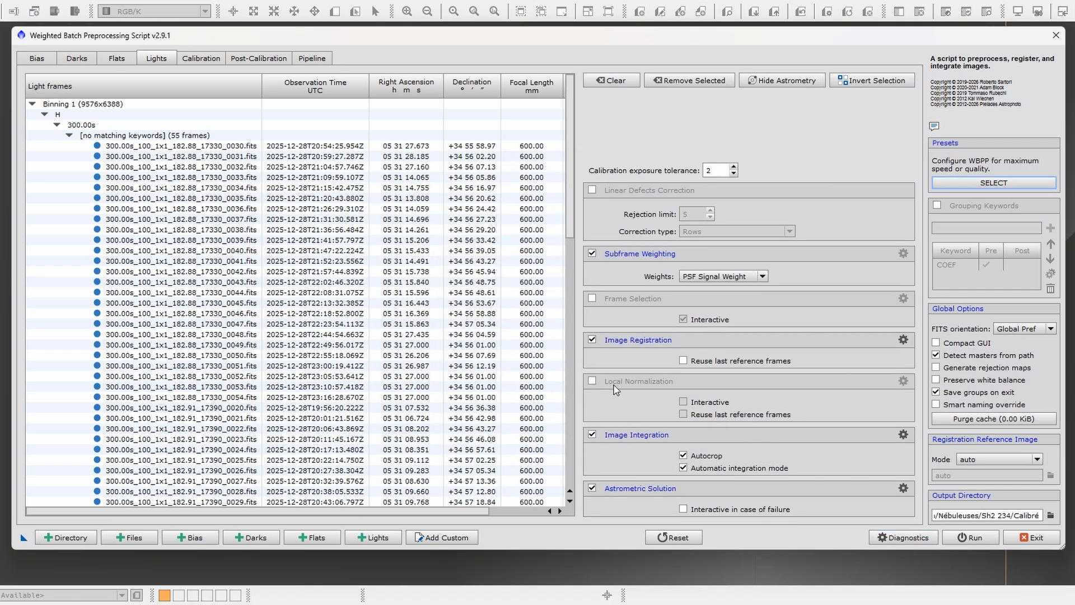
# - Re-enable Local Normalization for the lights and apply the Maximum quality preset
pyautogui.click(592, 381)
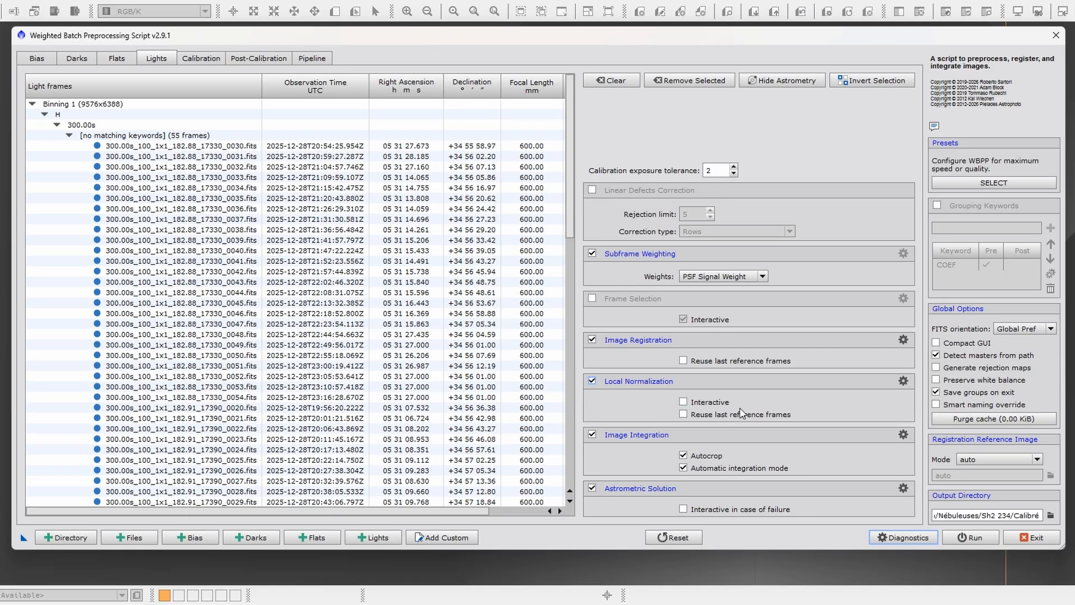
pyautogui.click(952, 182)
pyautogui.click(532, 245)
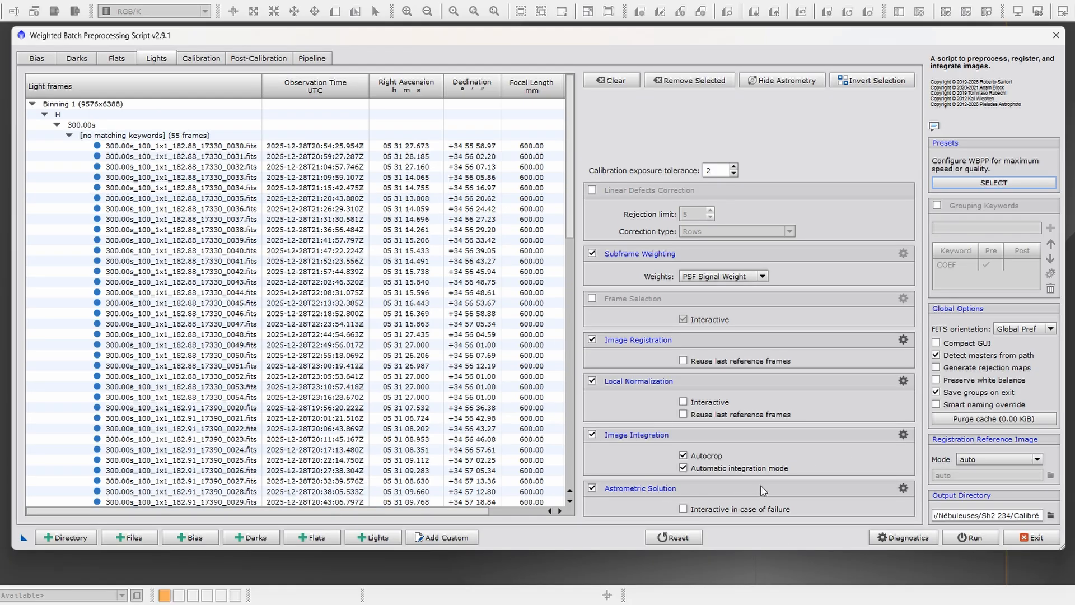
# - Review the Image Solver default parameters, and toggle Linear Defects Correction on and off, leaving it disabled
pyautogui.click(903, 488)
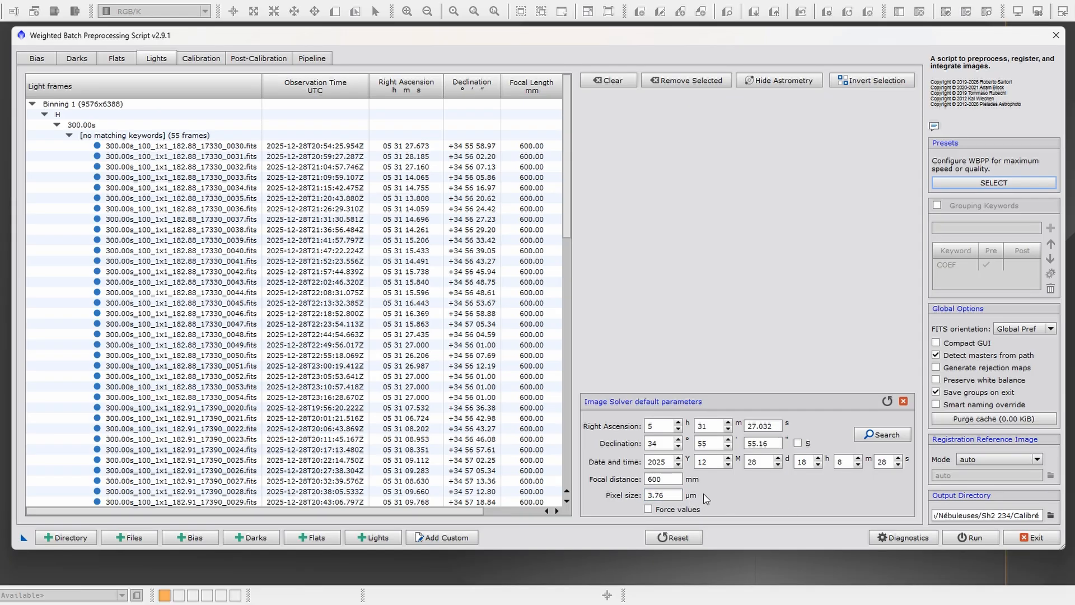
pyautogui.click(903, 401)
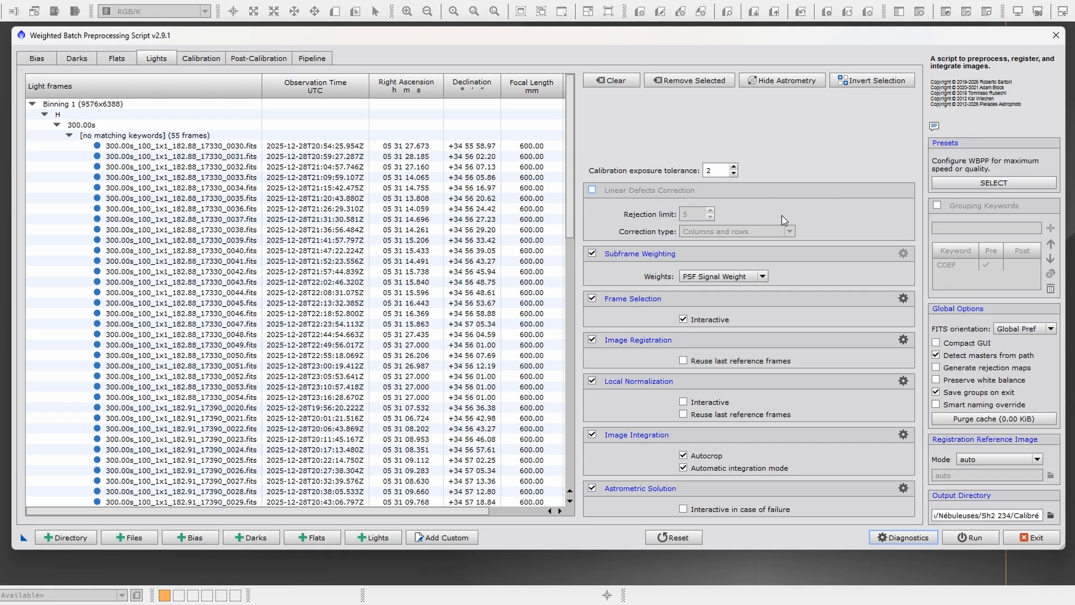
pyautogui.click(593, 190)
pyautogui.click(592, 191)
pyautogui.click(593, 191)
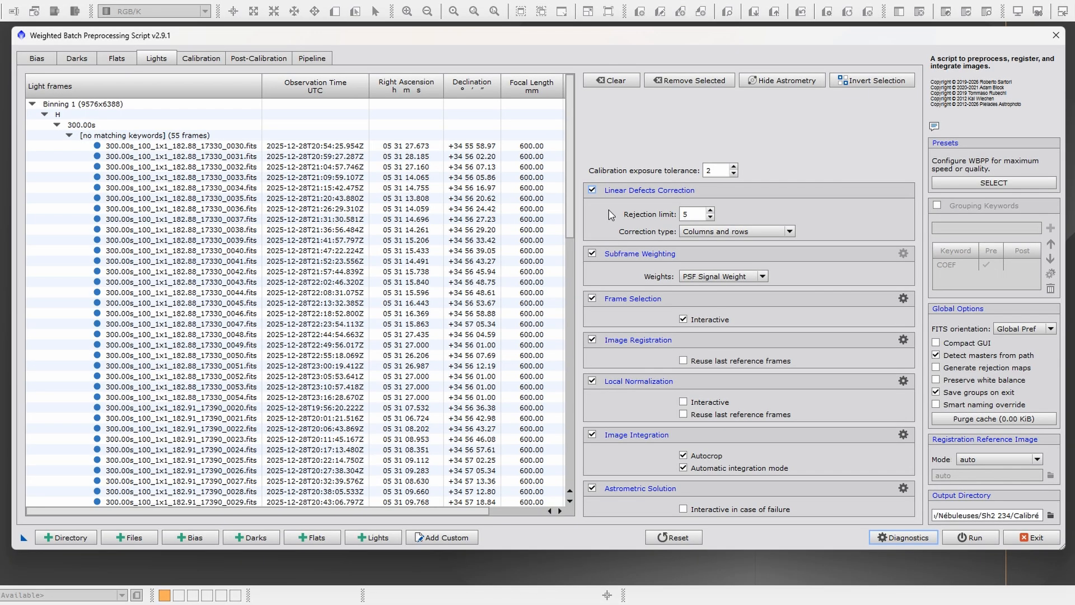
pyautogui.moveTo(612, 214)
pyautogui.click(592, 191)
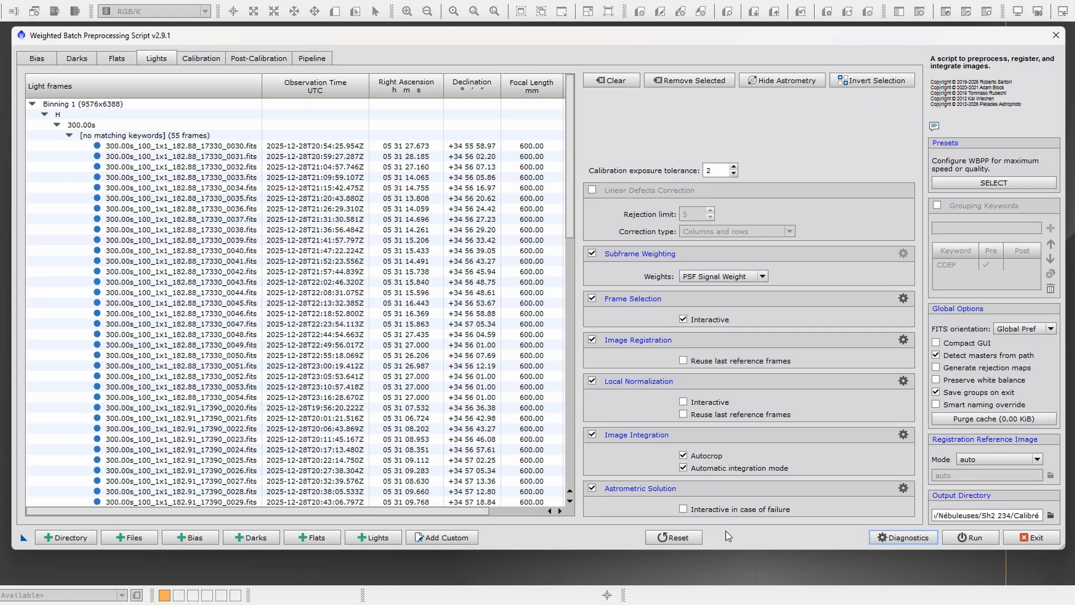
# - Review the available subframe weighting methods, keeping PSF Signal Weight, and examine the Image Integration rejection settings
pyautogui.click(764, 276)
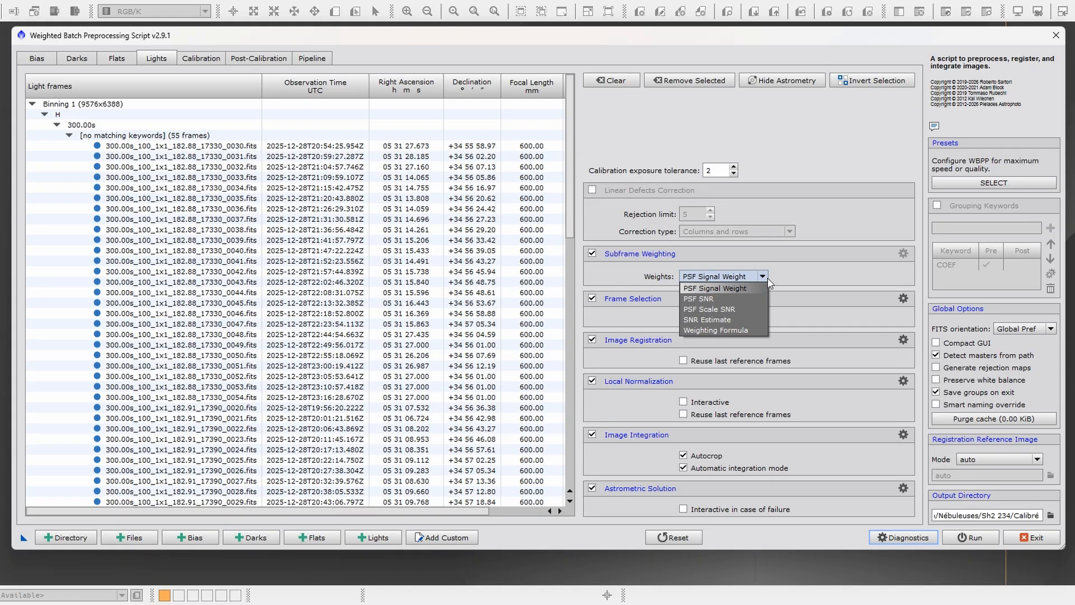
pyautogui.click(801, 275)
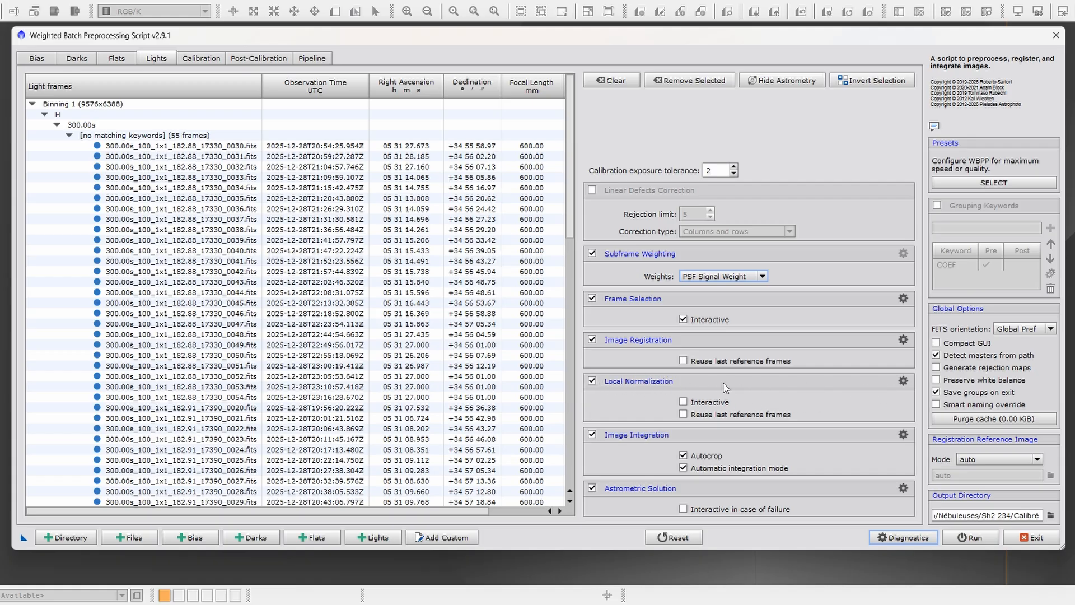
pyautogui.click(902, 435)
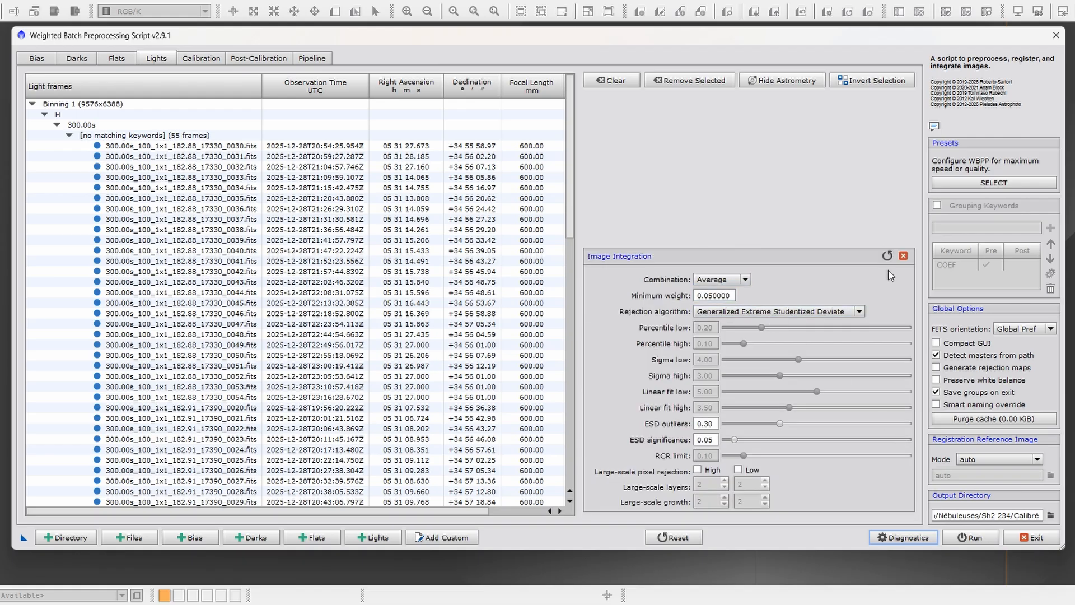
pyautogui.click(903, 256)
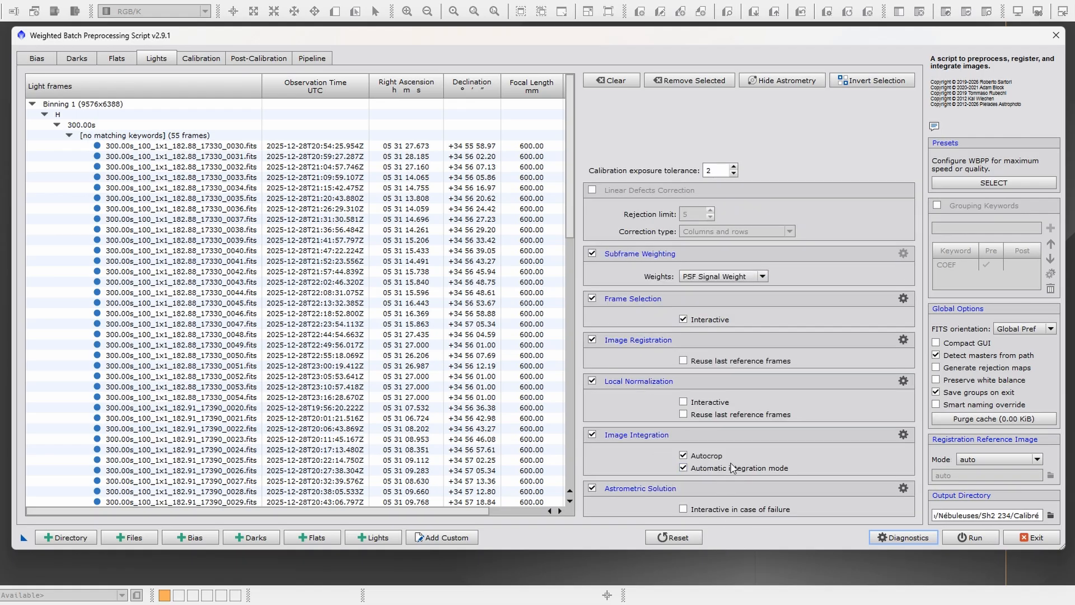
# - Check which calibration frames are matched to the O and H light groups in the calibration overview
pyautogui.click(198, 58)
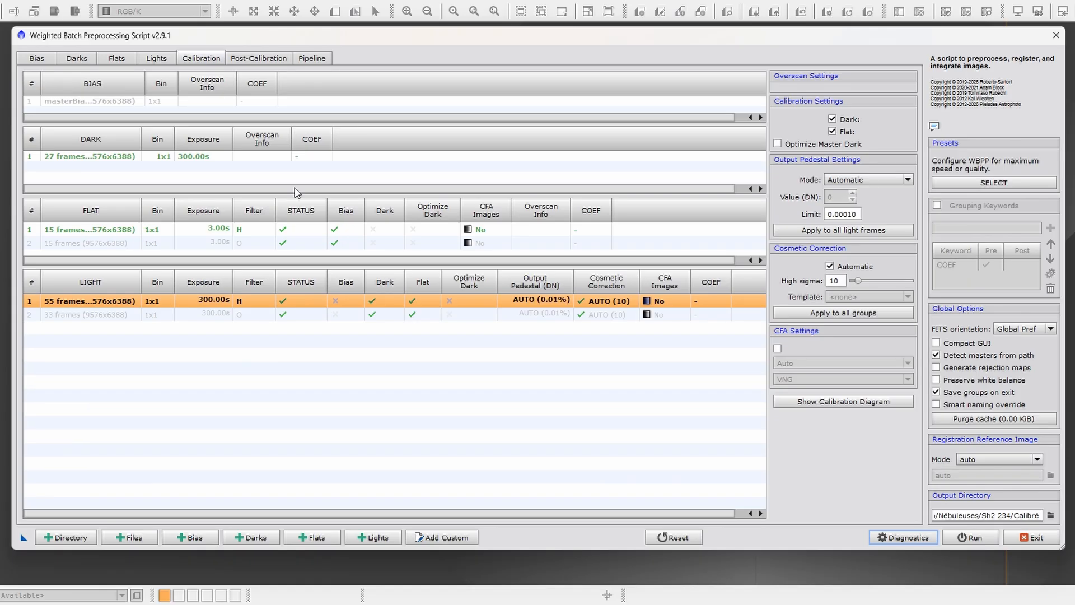
pyautogui.click(176, 319)
pyautogui.click(206, 303)
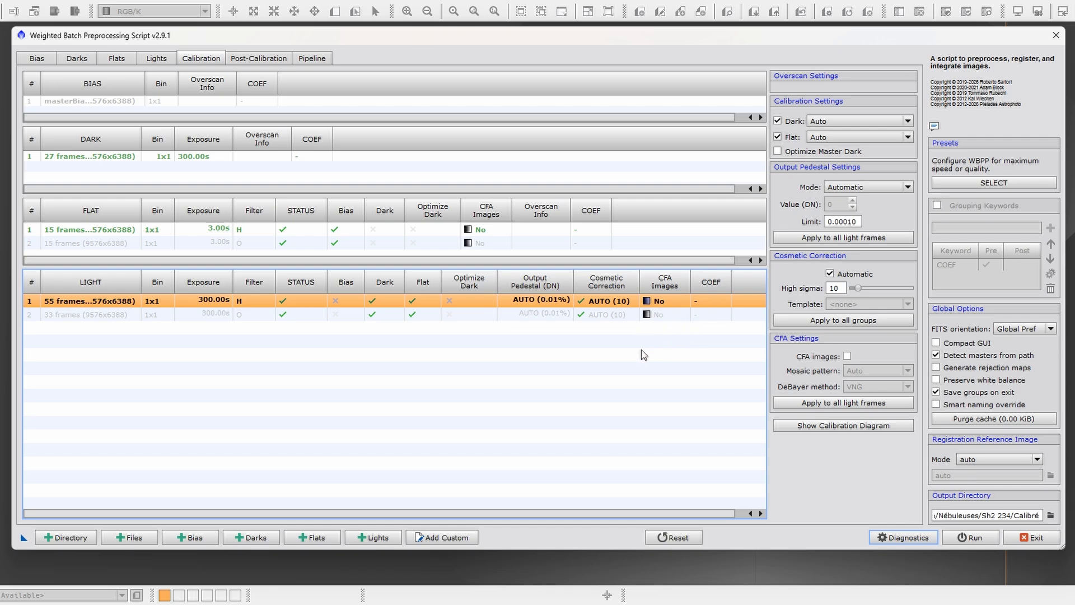
# - Toggle the CFA images setting on and off for the H flat group, leaving it disabled
pyautogui.click(492, 233)
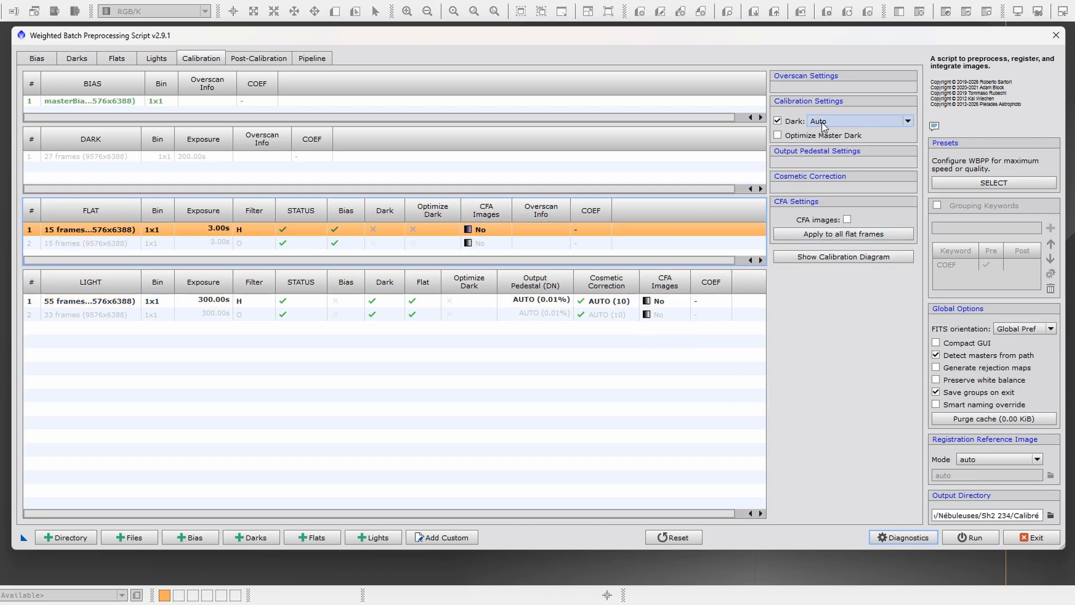
pyautogui.click(847, 220)
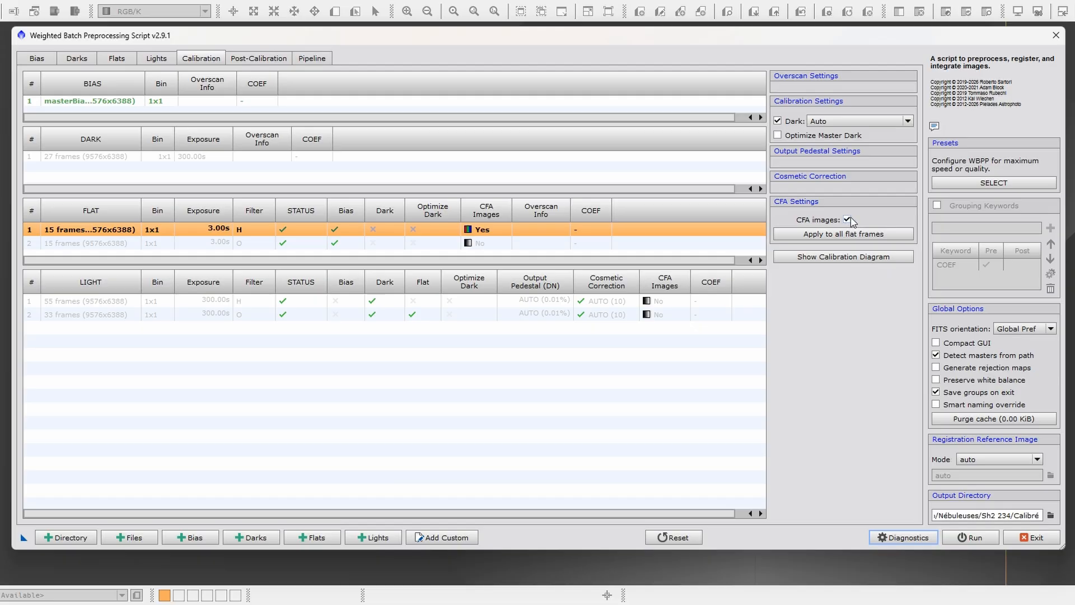
pyautogui.click(849, 218)
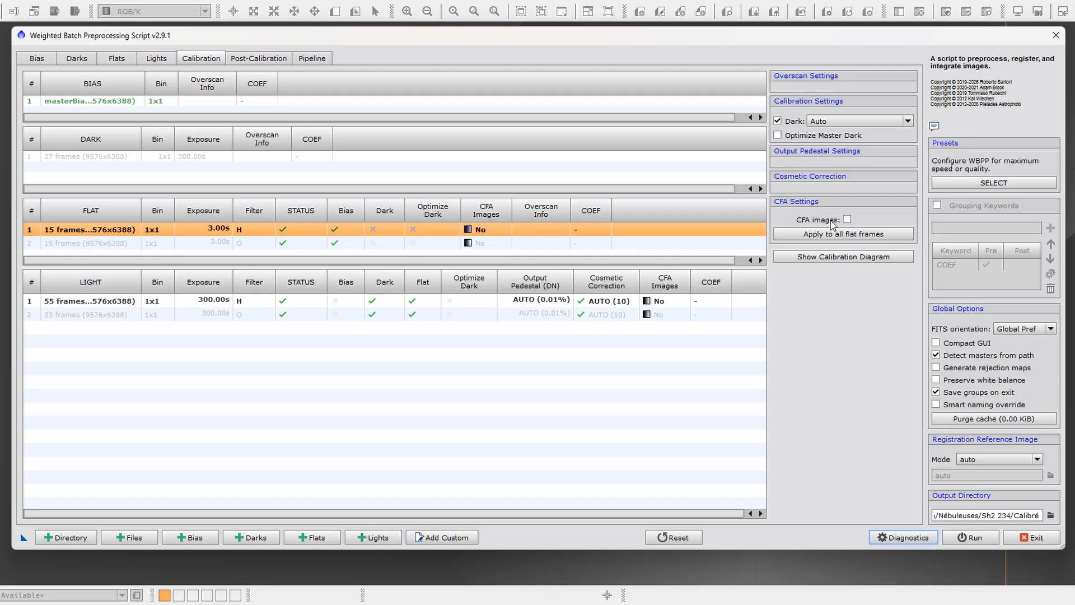
pyautogui.click(848, 220)
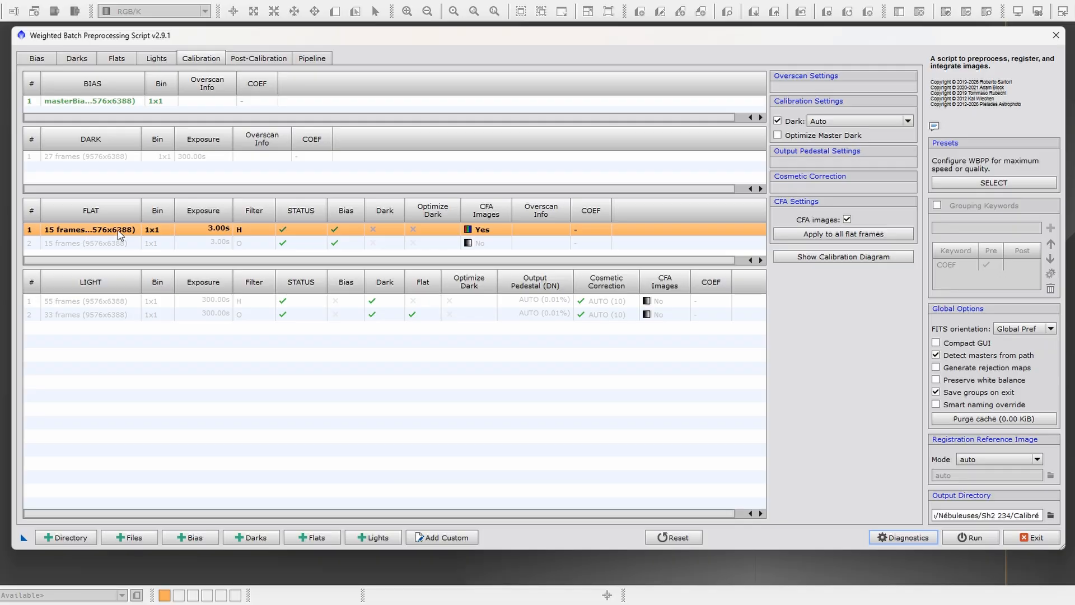
pyautogui.click(847, 219)
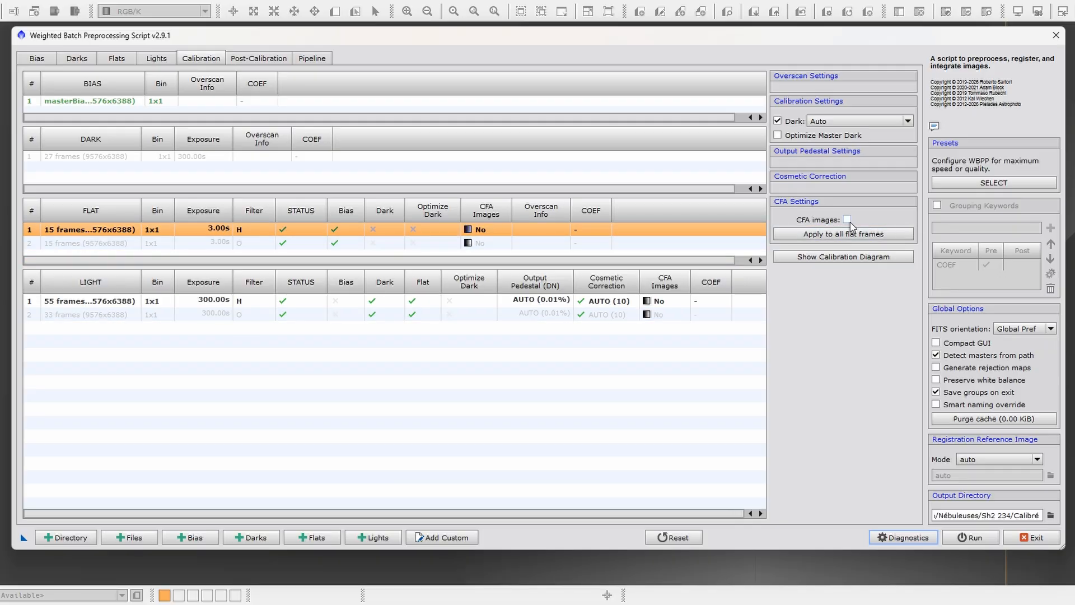
# - Enable CFA images for the 300 s H light group
pyautogui.click(463, 305)
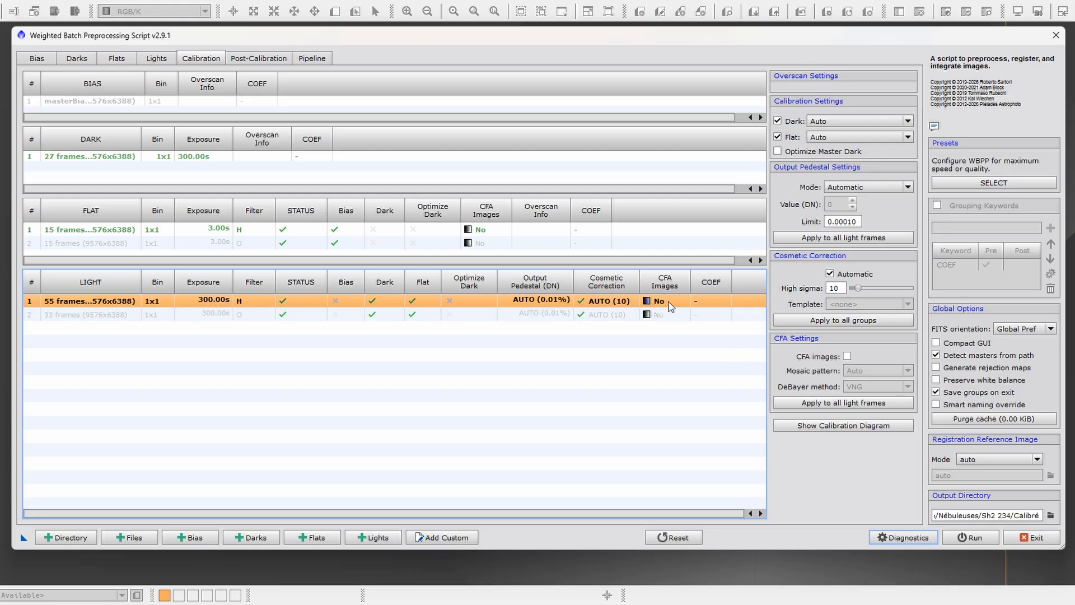
pyautogui.click(849, 357)
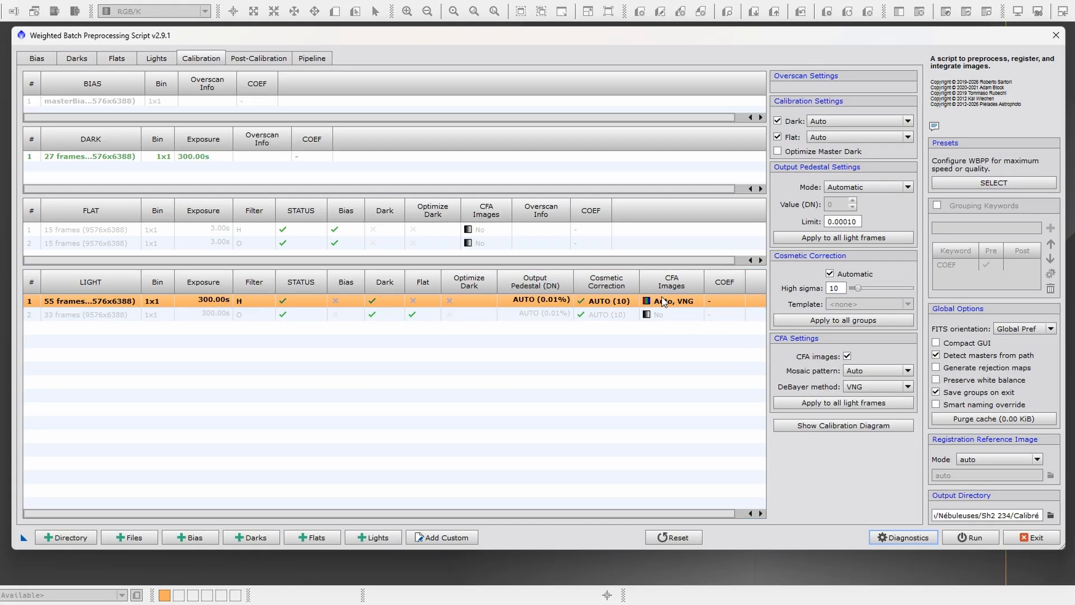
# - Review the mosaic pattern choices for the 300 s H light group, keeping Auto, and disable its CFA images setting
pyautogui.click(909, 369)
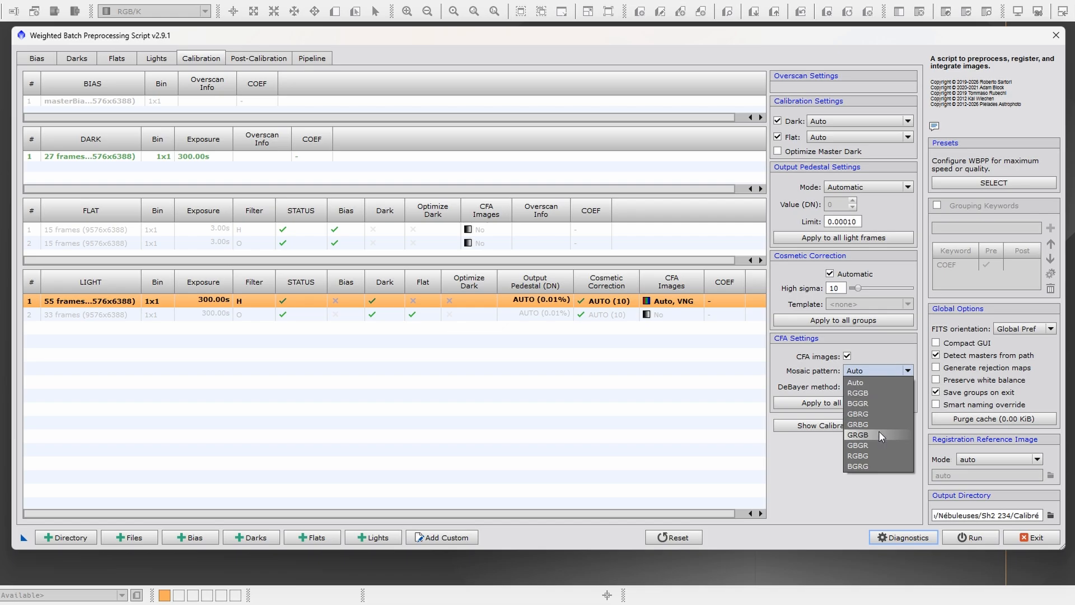
pyautogui.click(880, 356)
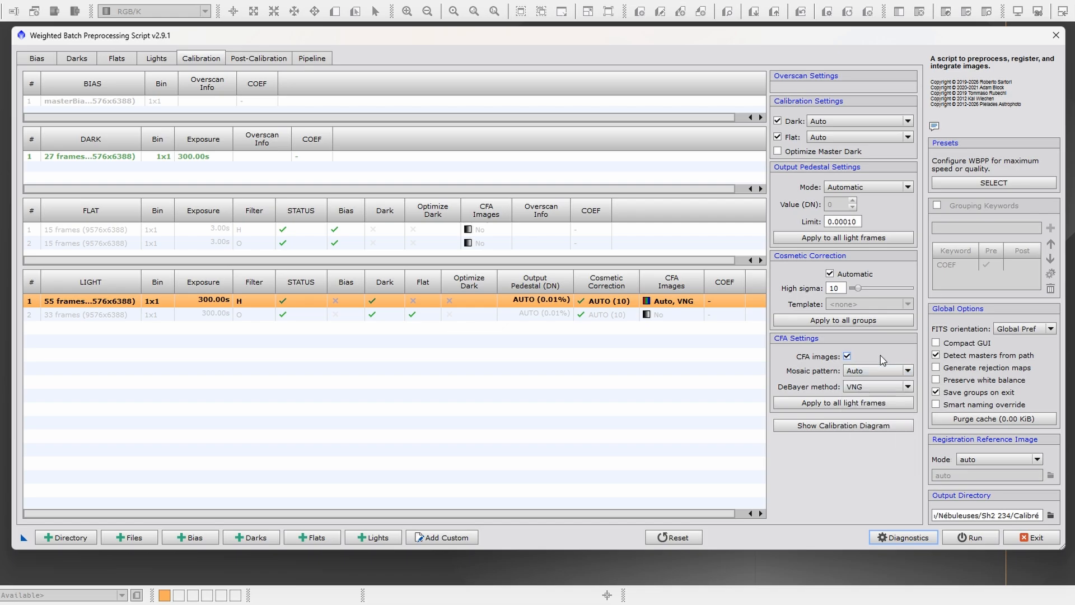
pyautogui.click(847, 357)
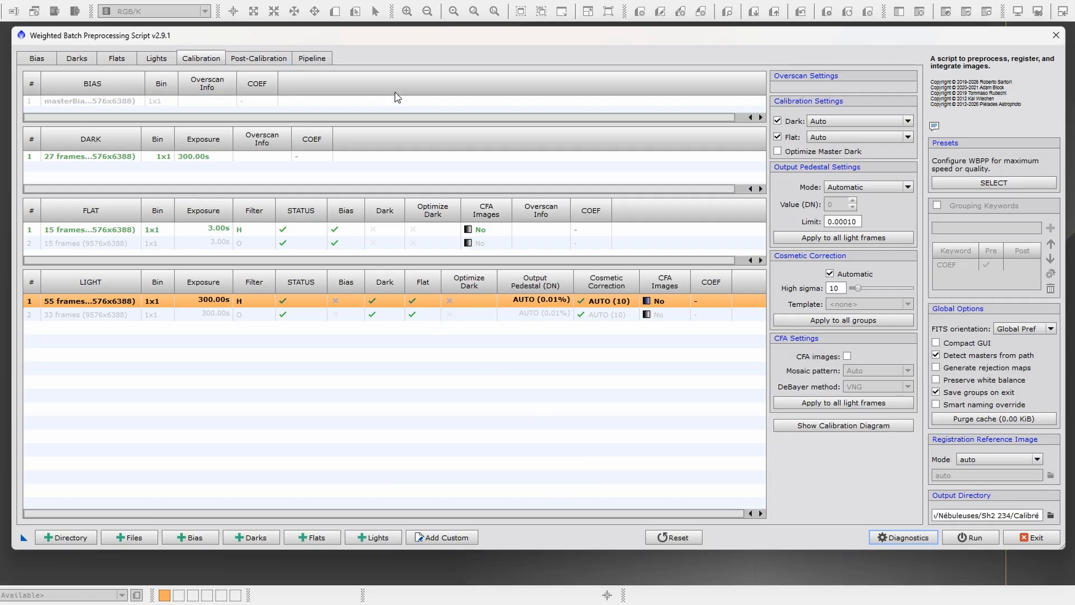
# - Check in the calibration overview which frame groups are linked to the master bias, the darks and the H and O flats
pyautogui.click(257, 57)
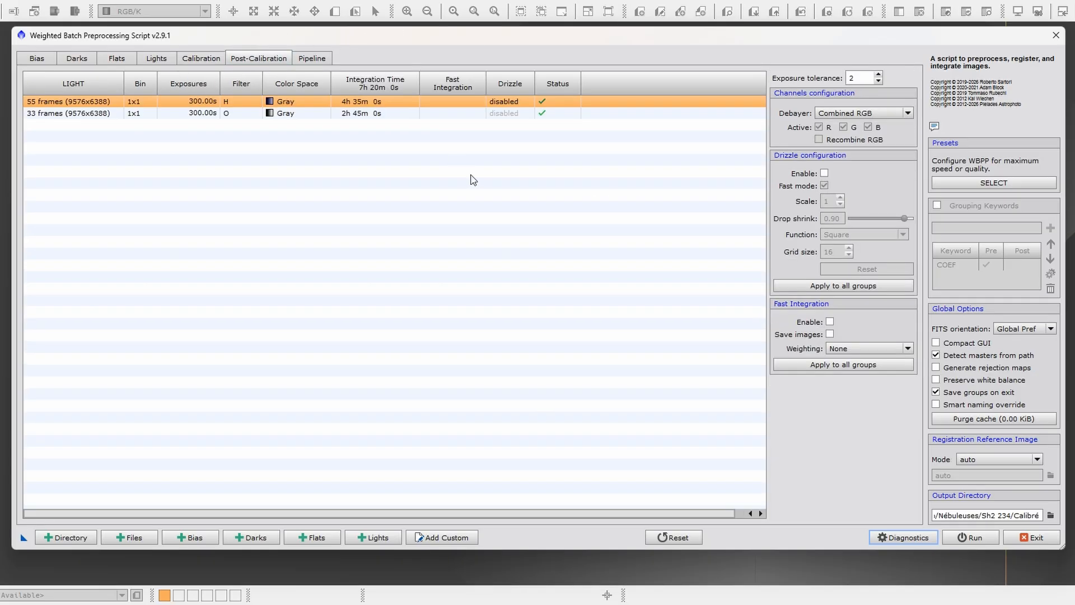
pyautogui.click(151, 56)
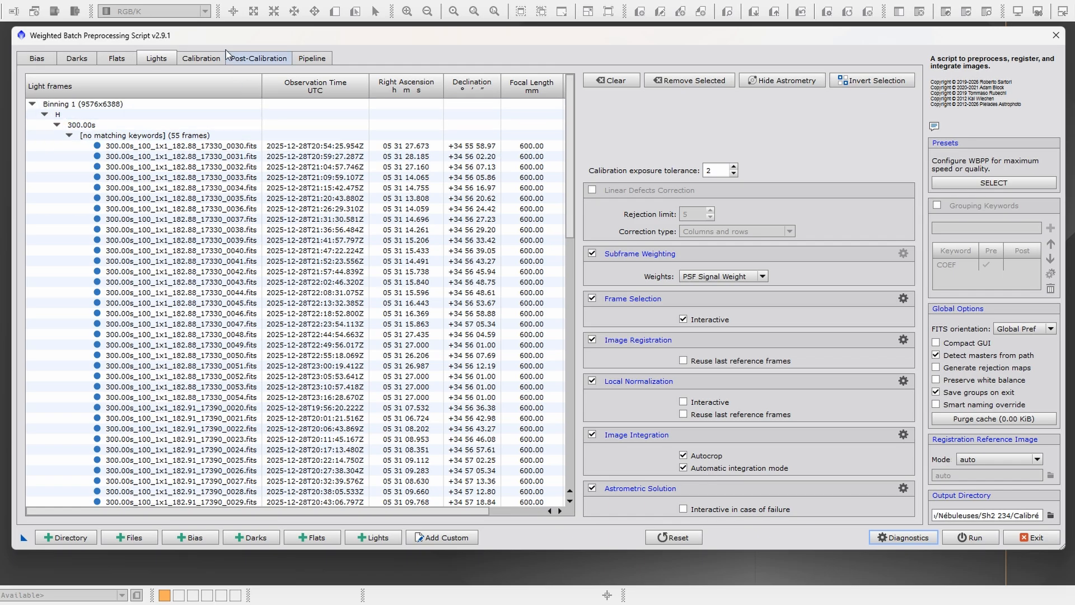
pyautogui.click(202, 58)
pyautogui.click(92, 101)
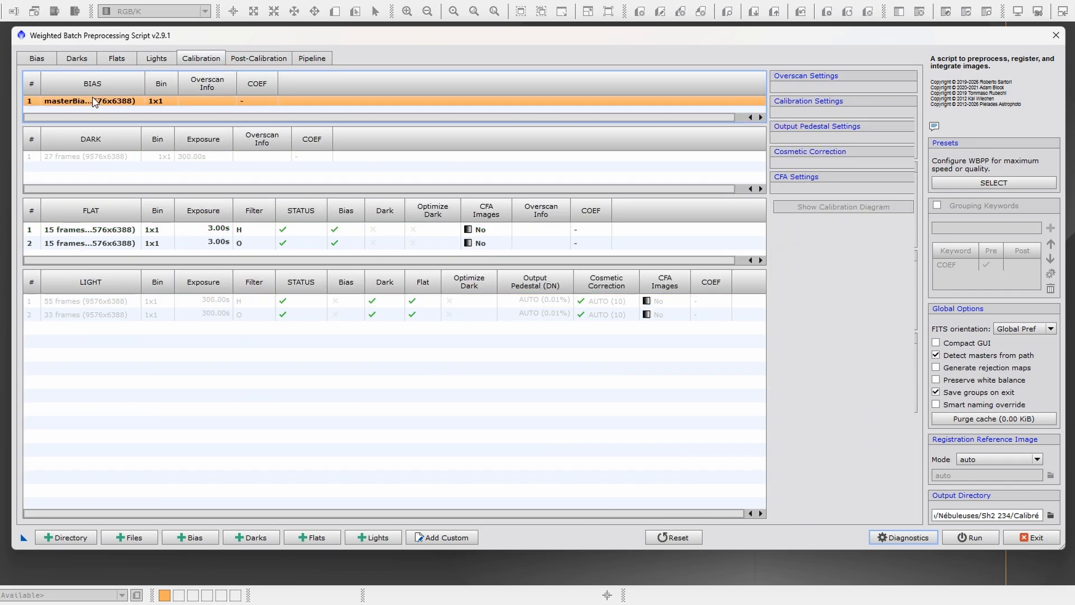
pyautogui.click(92, 157)
pyautogui.click(104, 231)
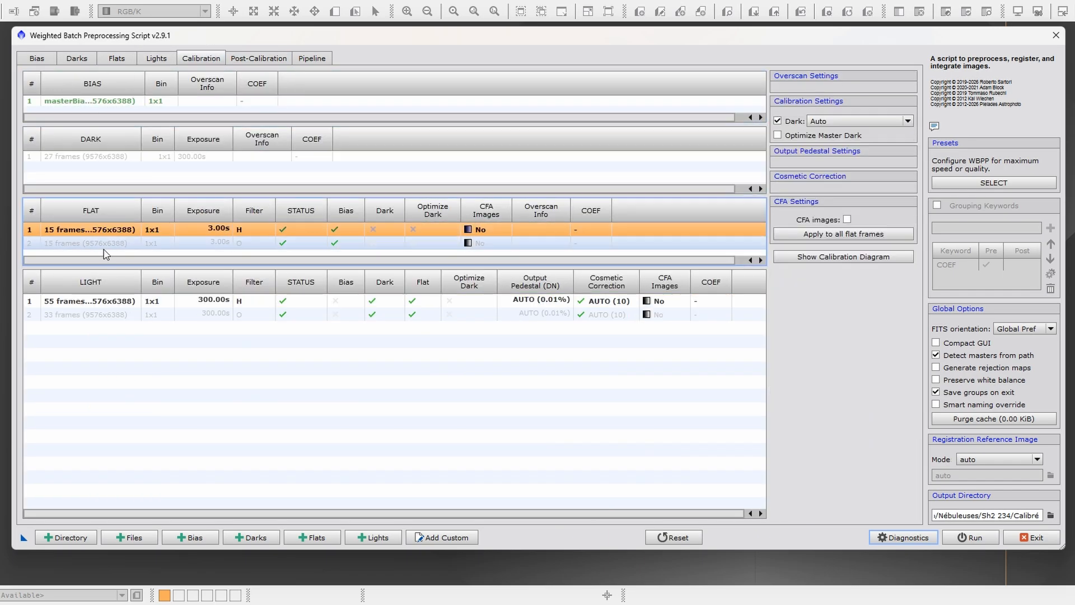
pyautogui.click(97, 241)
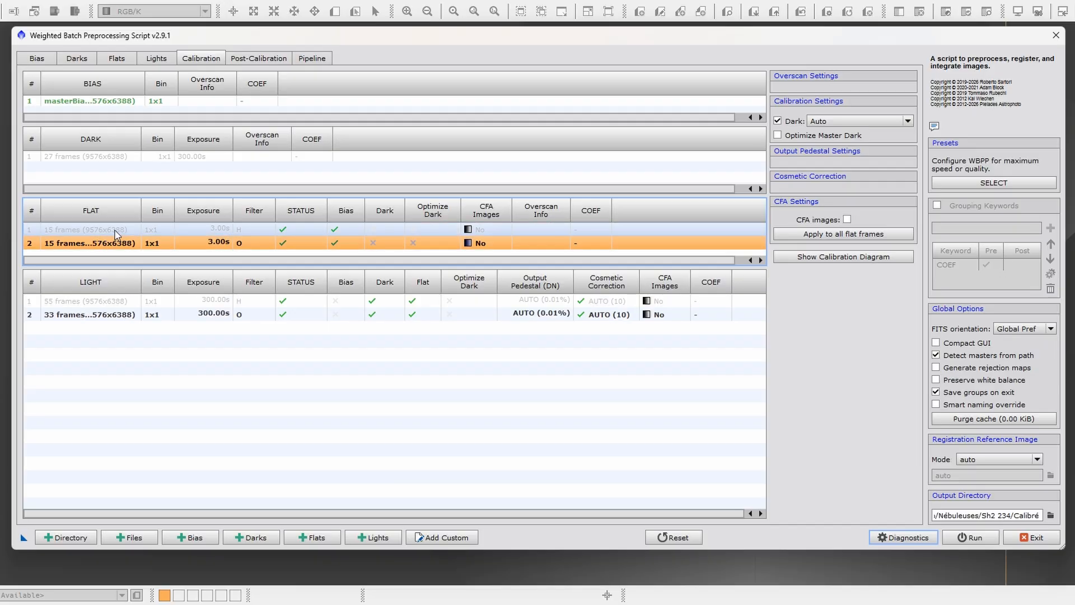
pyautogui.click(115, 230)
pyautogui.click(115, 245)
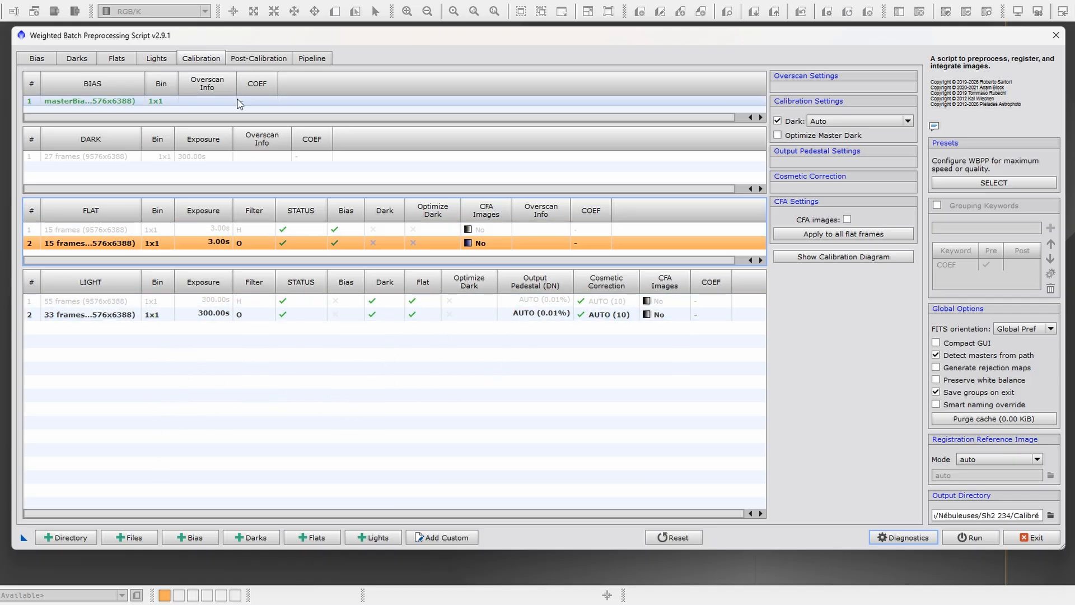
# - Review the post-calibration settings of the H and O light groups and the planned sequence of pipeline operations
pyautogui.click(260, 60)
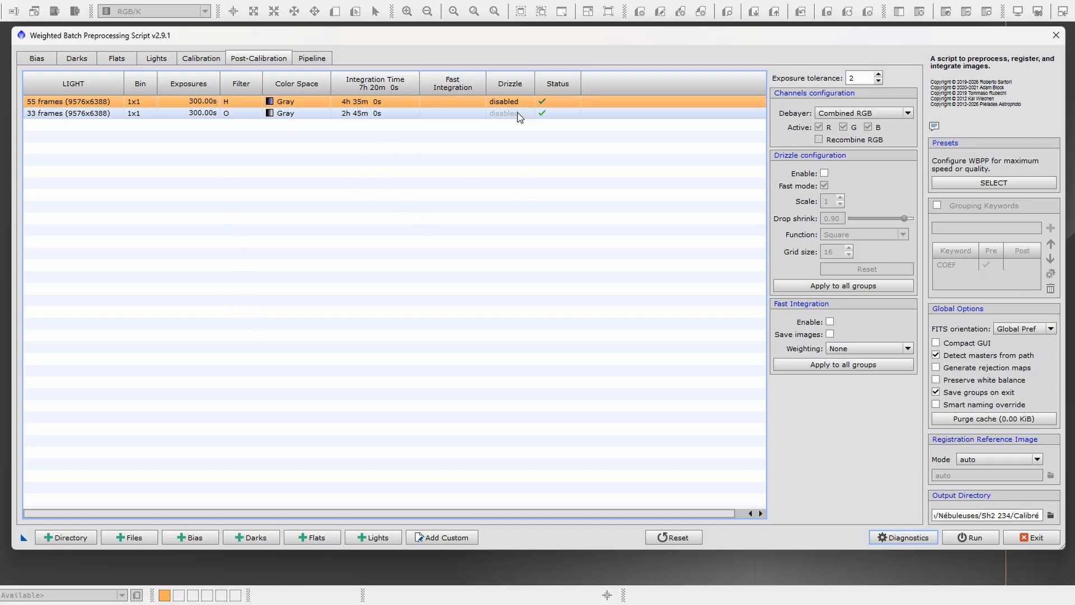
pyautogui.click(309, 59)
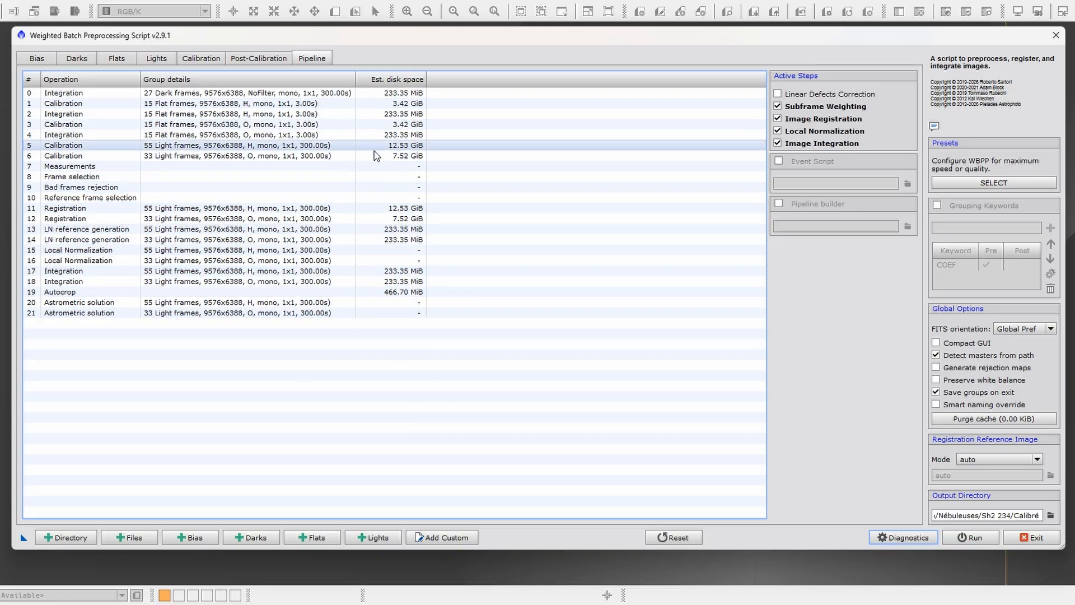
pyautogui.click(261, 59)
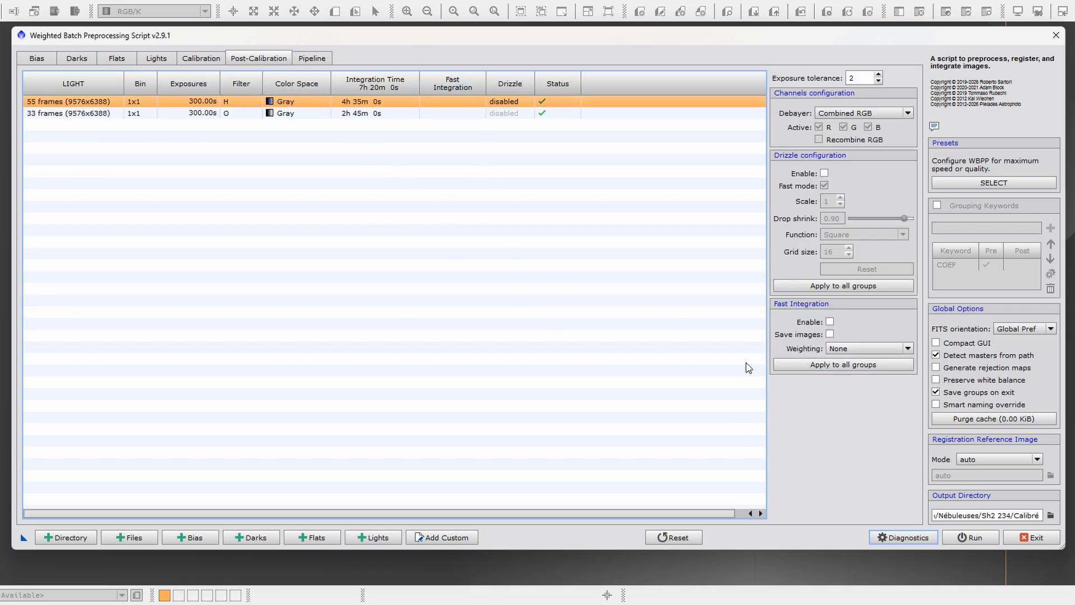
# - Run the batch preprocessing and continue past the diagnostic messages
pyautogui.click(976, 540)
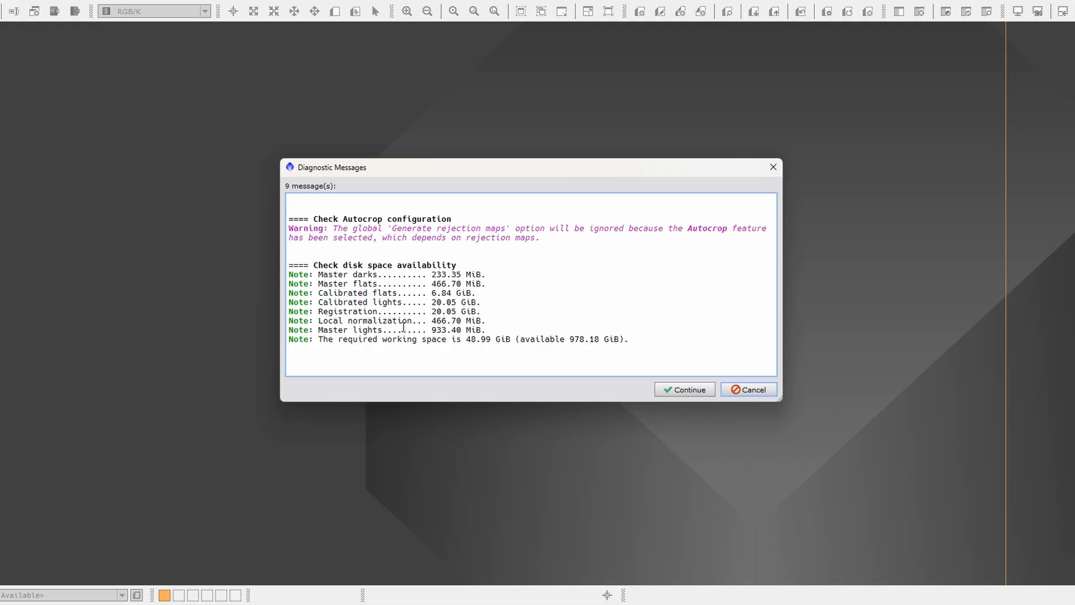
pyautogui.click(690, 390)
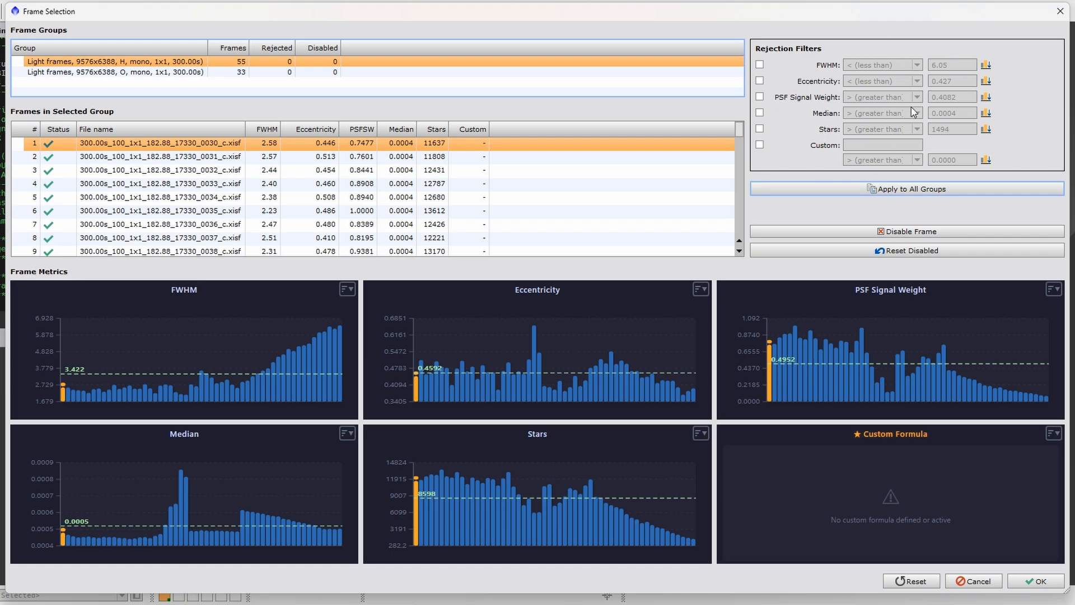
# - Compare the frame metric graphs of the H and O light groups and look through the H group's frame list
pyautogui.click(121, 74)
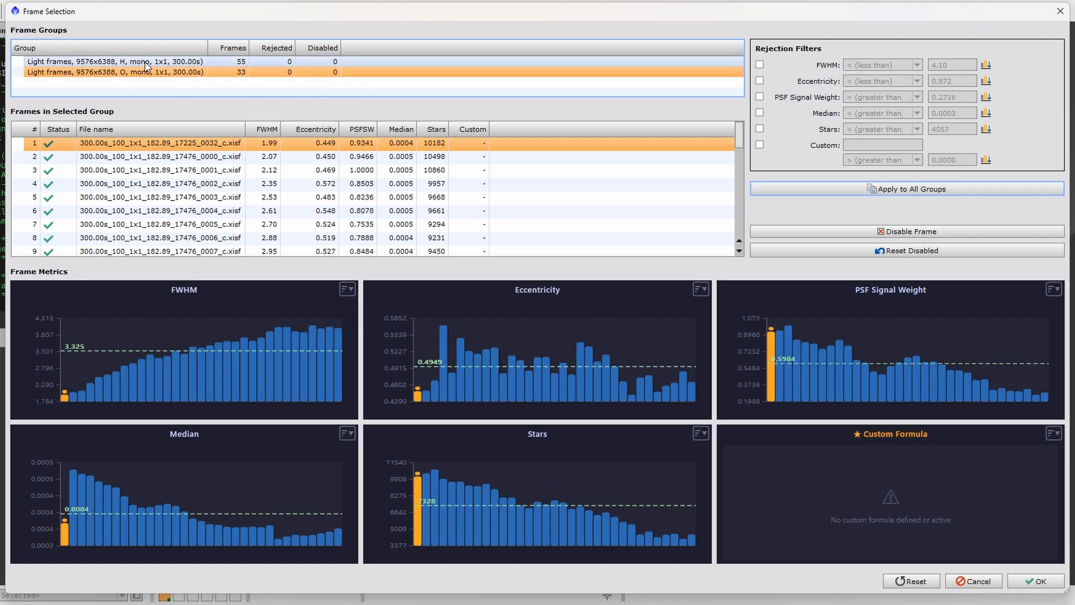
pyautogui.click(142, 62)
pyautogui.click(156, 74)
pyautogui.click(157, 63)
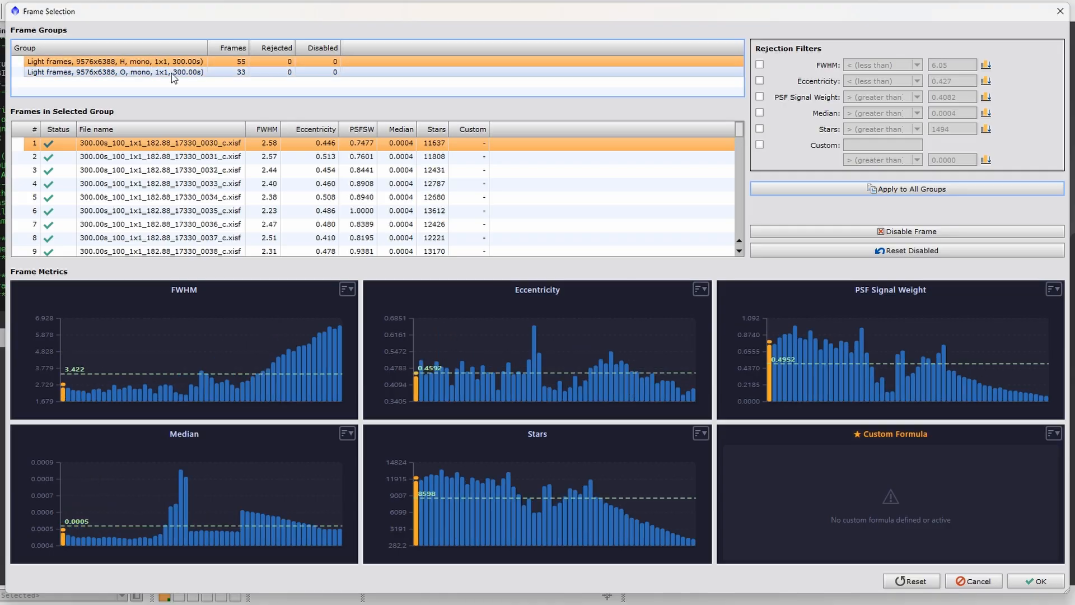
pyautogui.click(172, 74)
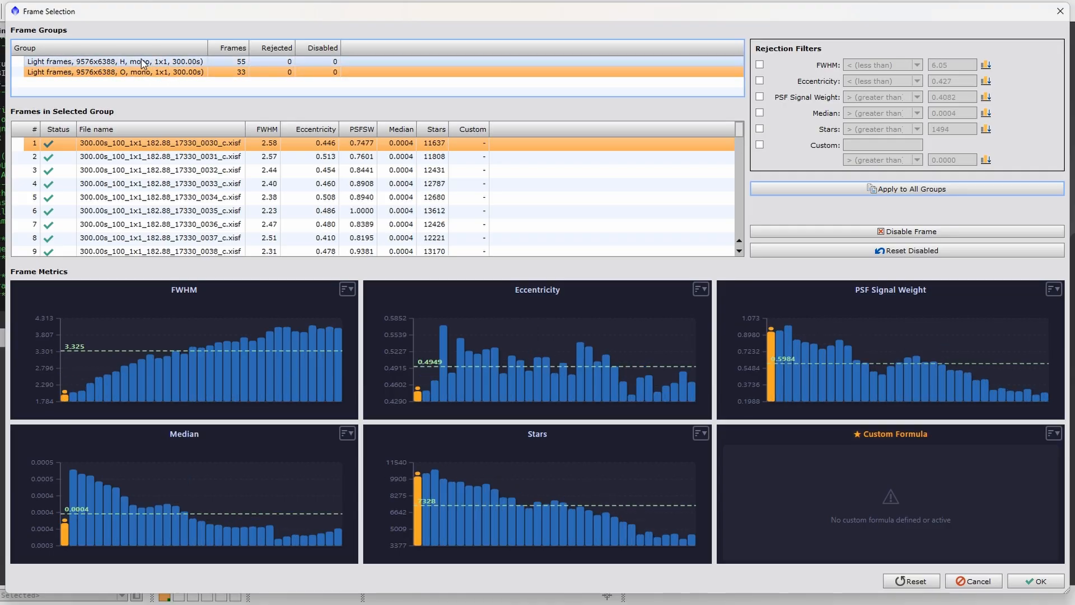
pyautogui.click(143, 63)
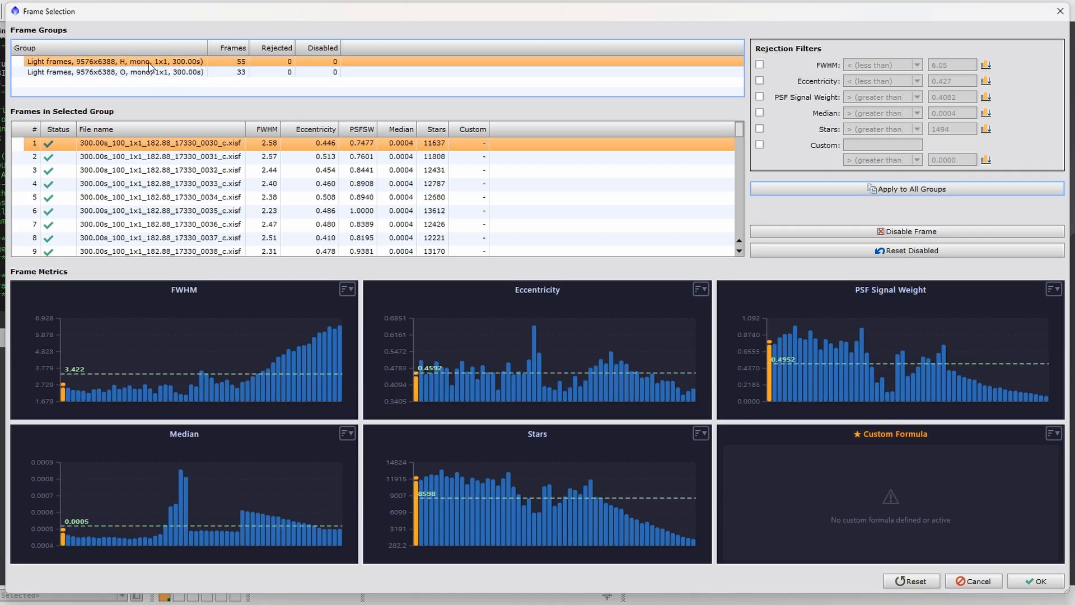
pyautogui.click(154, 74)
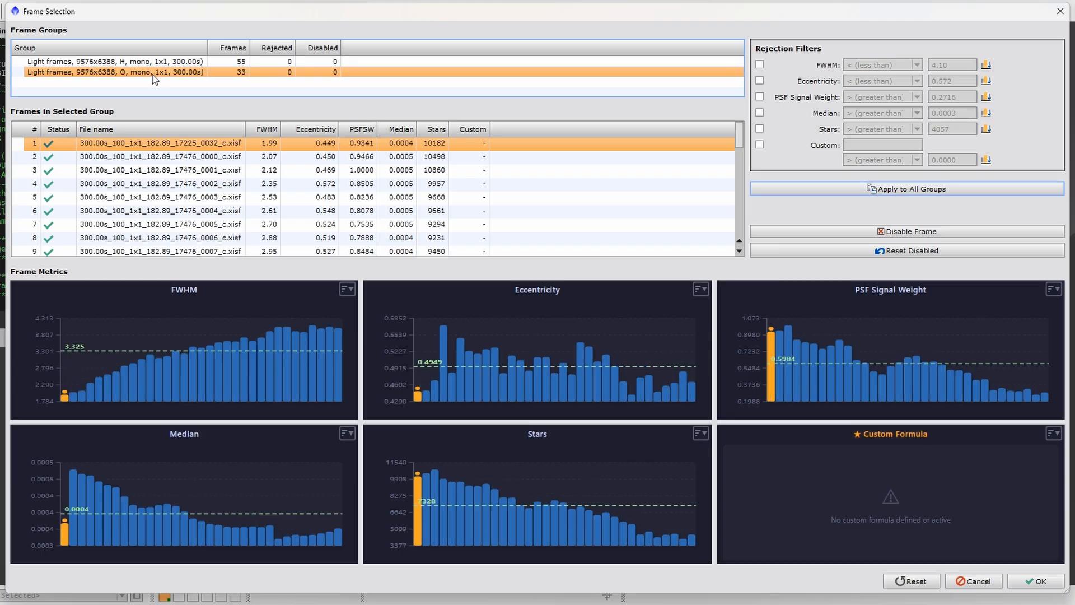
pyautogui.click(151, 62)
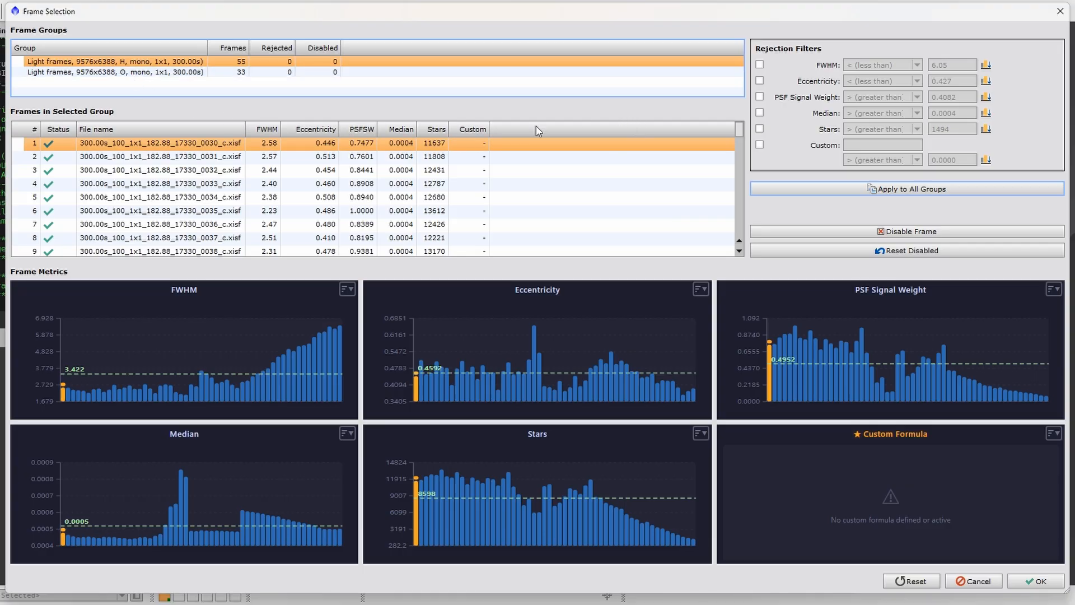
pyautogui.click(151, 72)
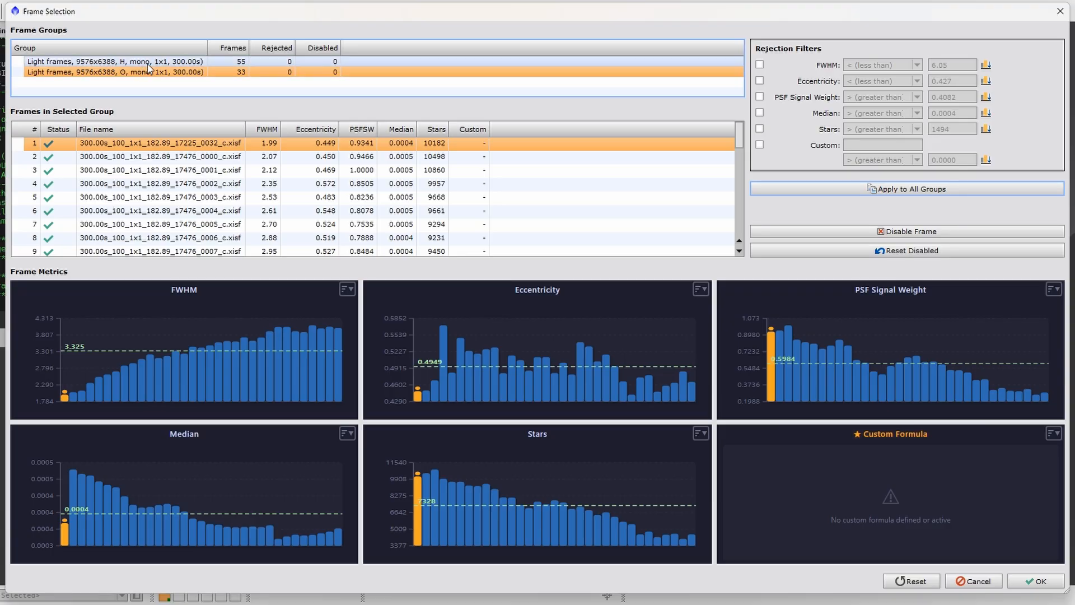
pyautogui.click(146, 62)
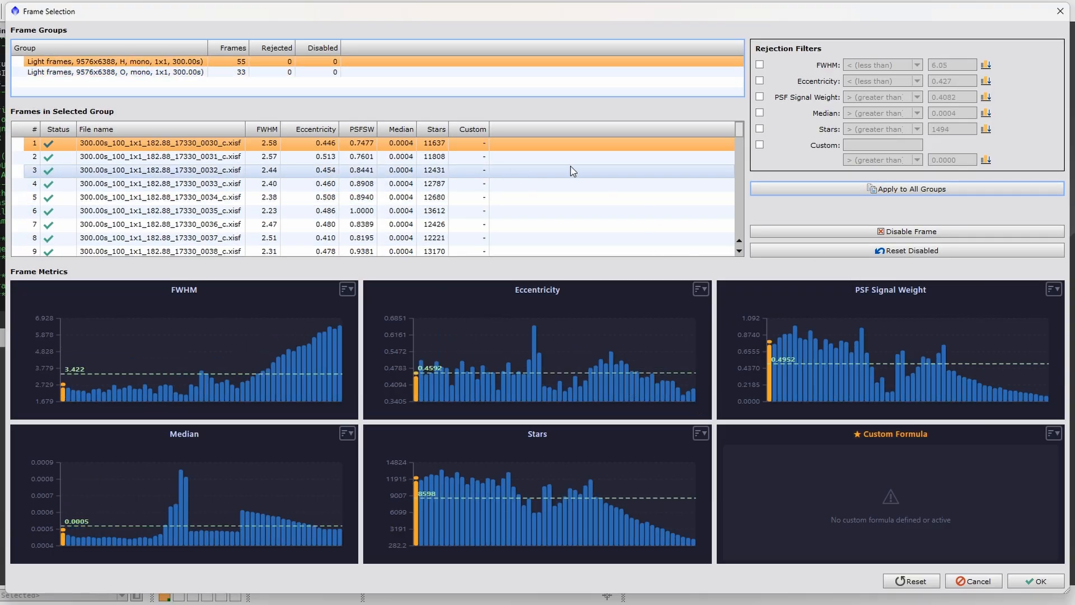
pyautogui.scroll(-10, 602, 202)
pyautogui.scroll(10, 592, 202)
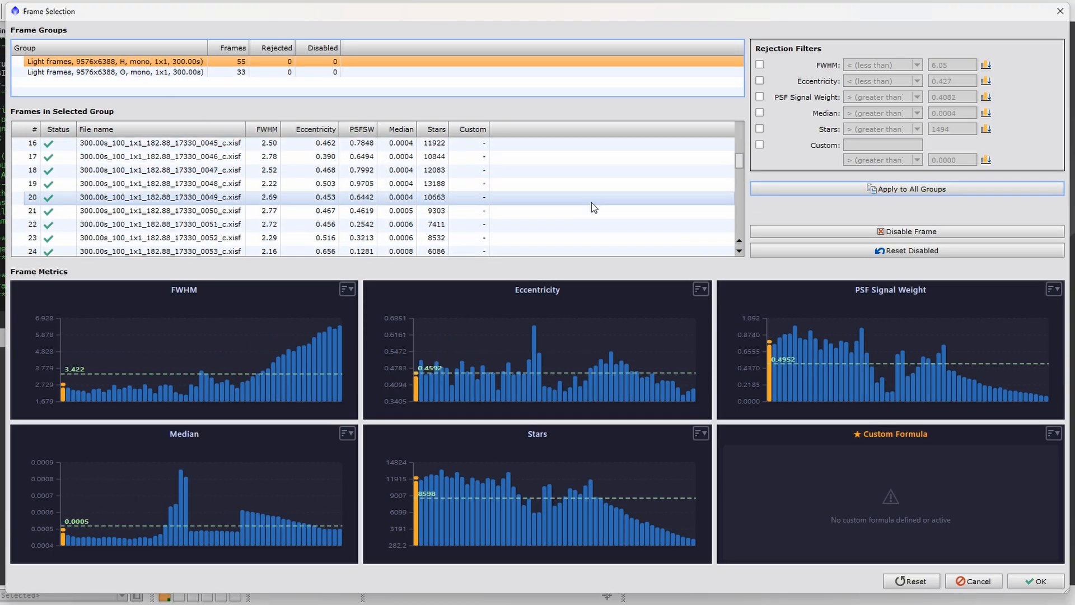
# - Move the Frame Selection window aside to check the WBPP Execution Monitor, and bring it back into full view
pyautogui.moveTo(537, 12); pyautogui.dragTo(582, 338)
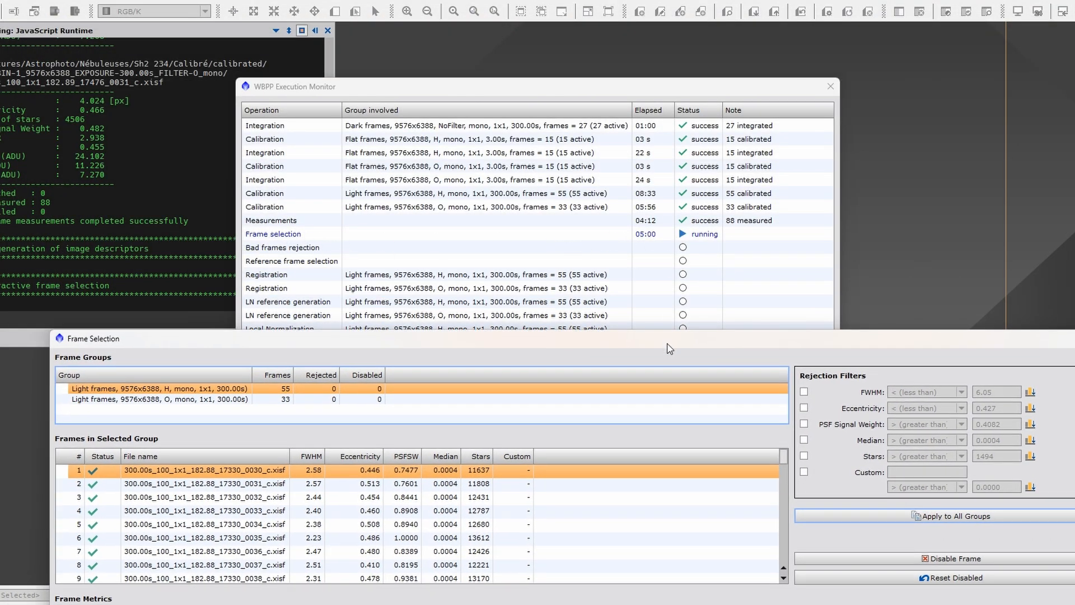
pyautogui.moveTo(659, 336); pyautogui.dragTo(619, 39)
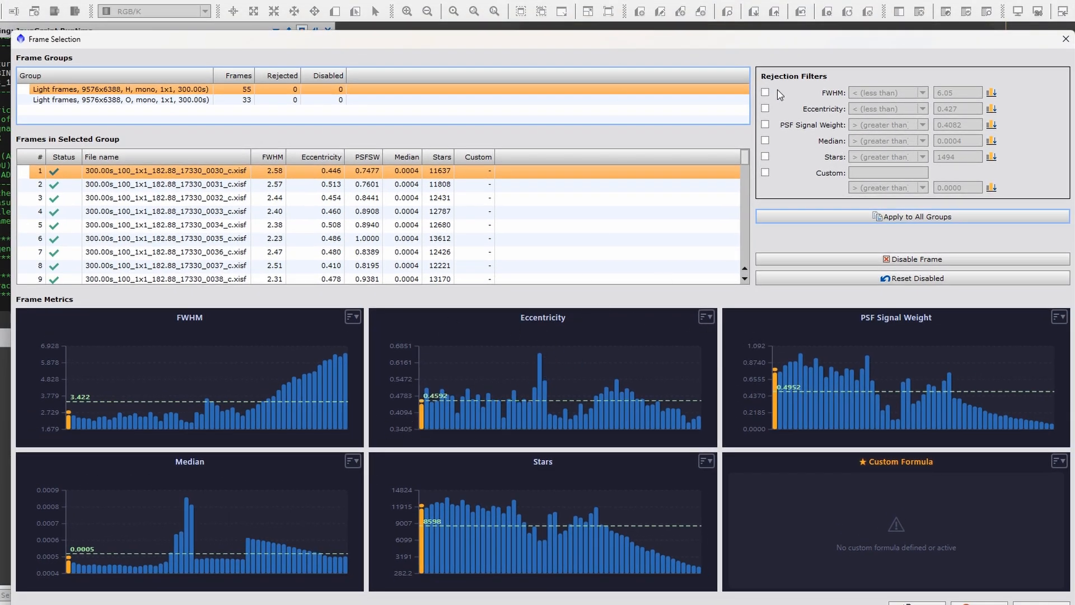
pyautogui.moveTo(479, 43)
pyautogui.mouseDown()
pyautogui.moveTo(470, 38)
pyautogui.moveTo(482, 33)
pyautogui.mouseUp()
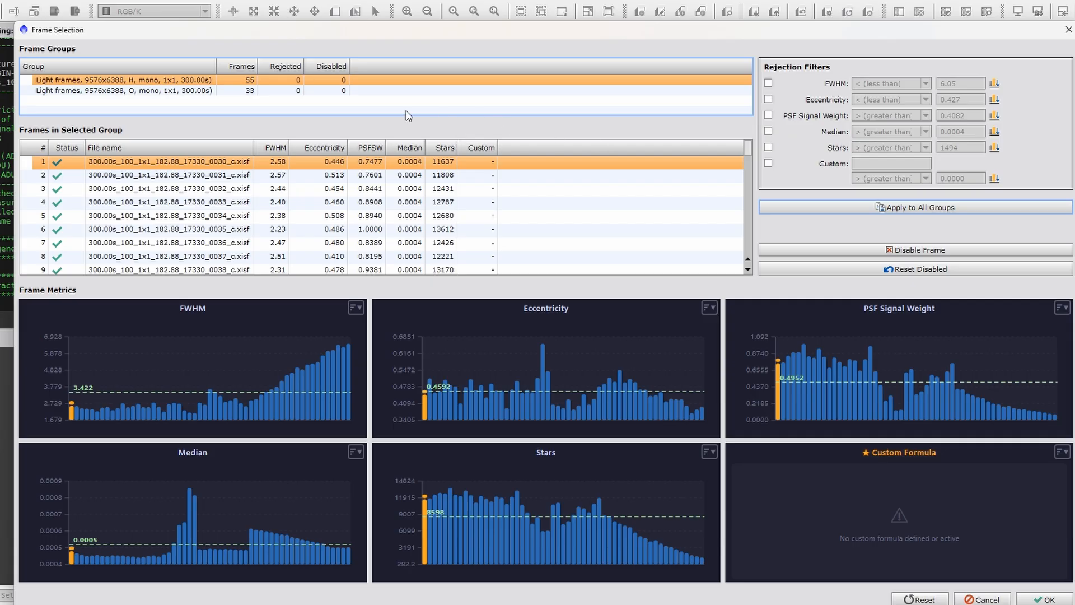
pyautogui.moveTo(621, 33); pyautogui.dragTo(637, 22)
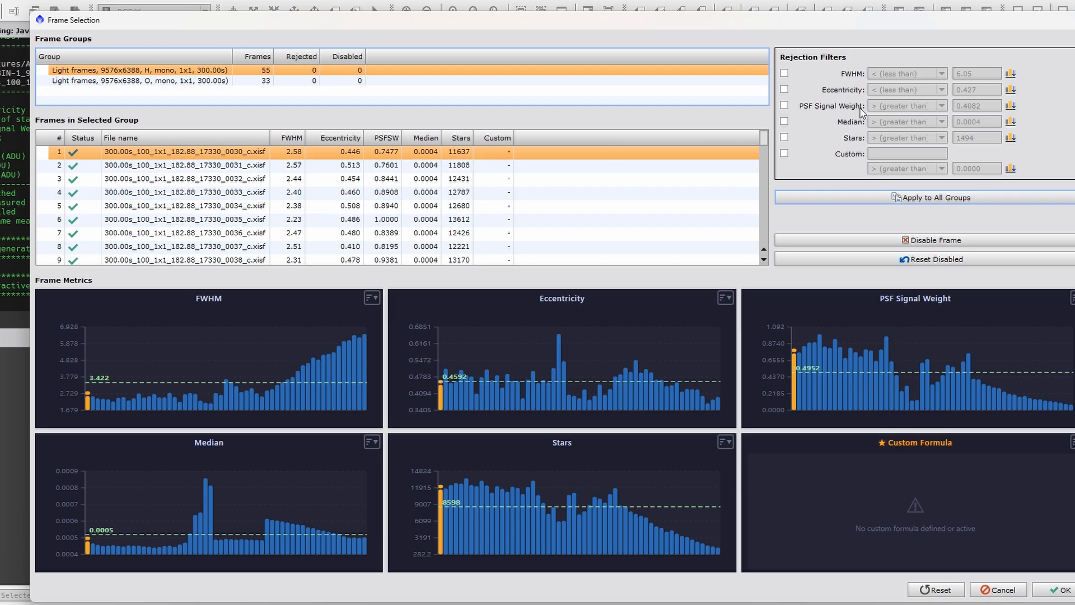
# - Enable the FWHM rejection filter for the H group, try a less-than limit of 5.34, and set it to 6.05 from frame 51
pyautogui.click(784, 73)
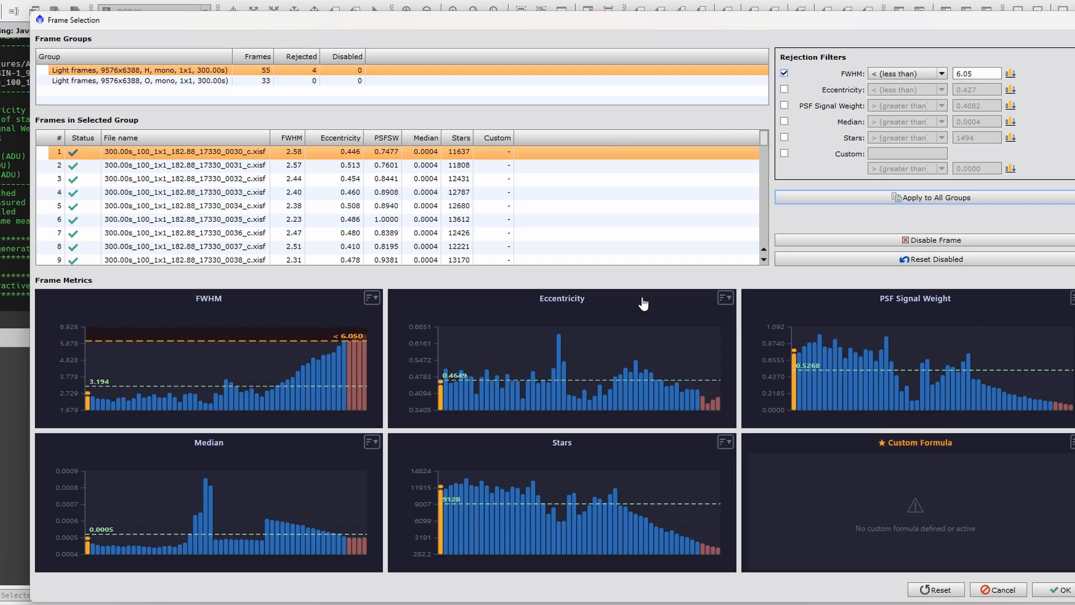
pyautogui.click(329, 359)
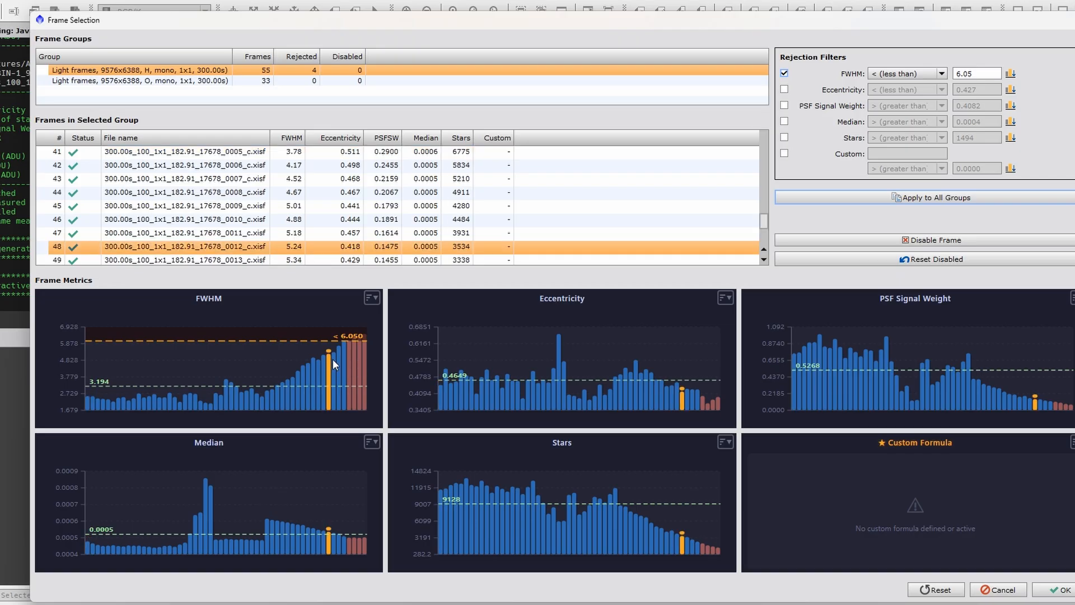
pyautogui.click(334, 359)
pyautogui.click(1009, 74)
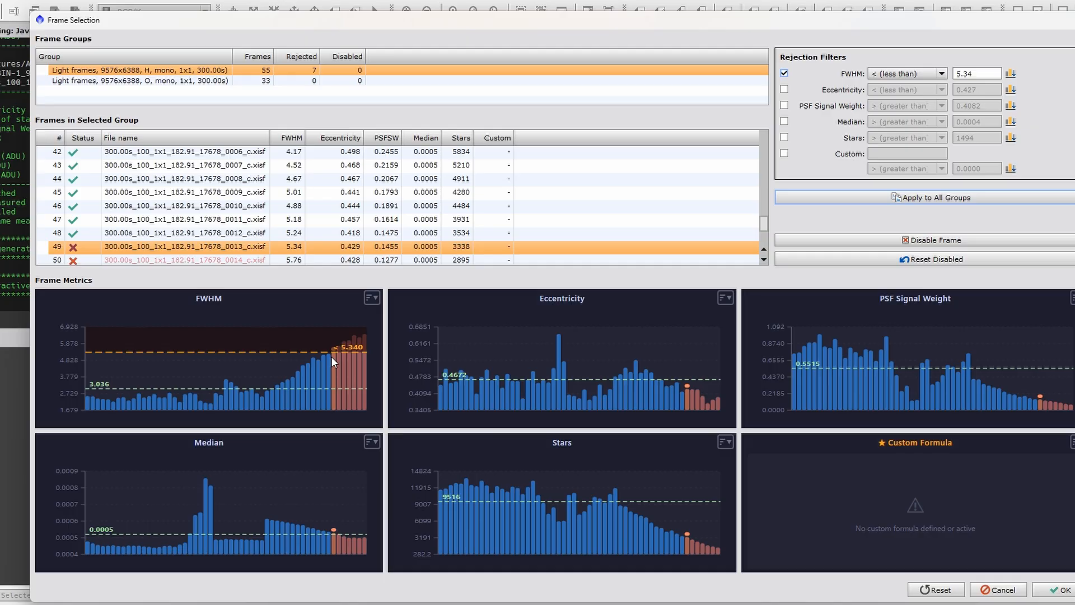
pyautogui.click(348, 360)
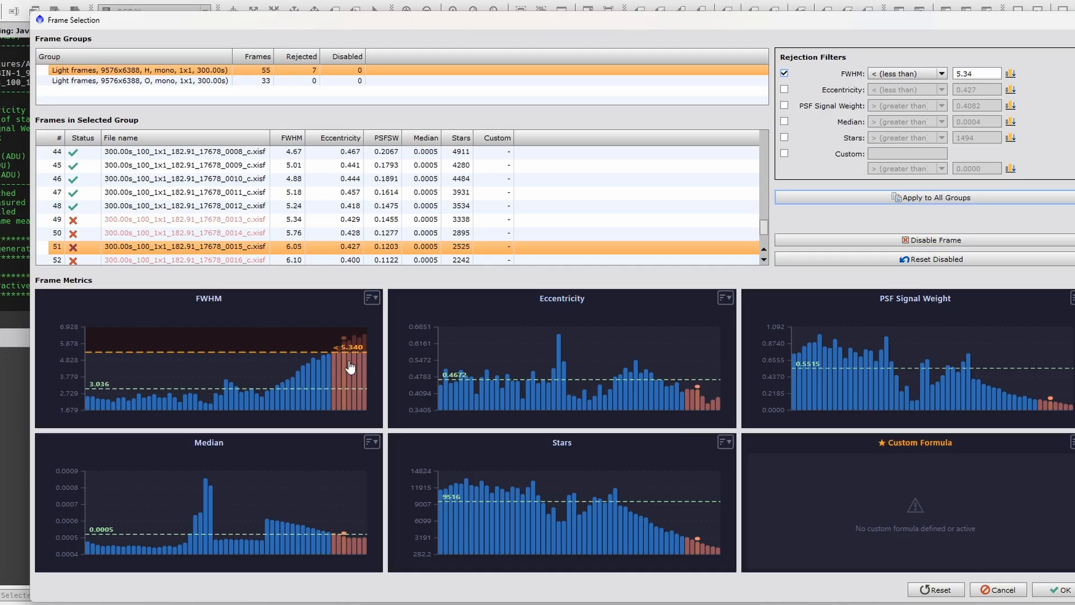
pyautogui.click(1011, 75)
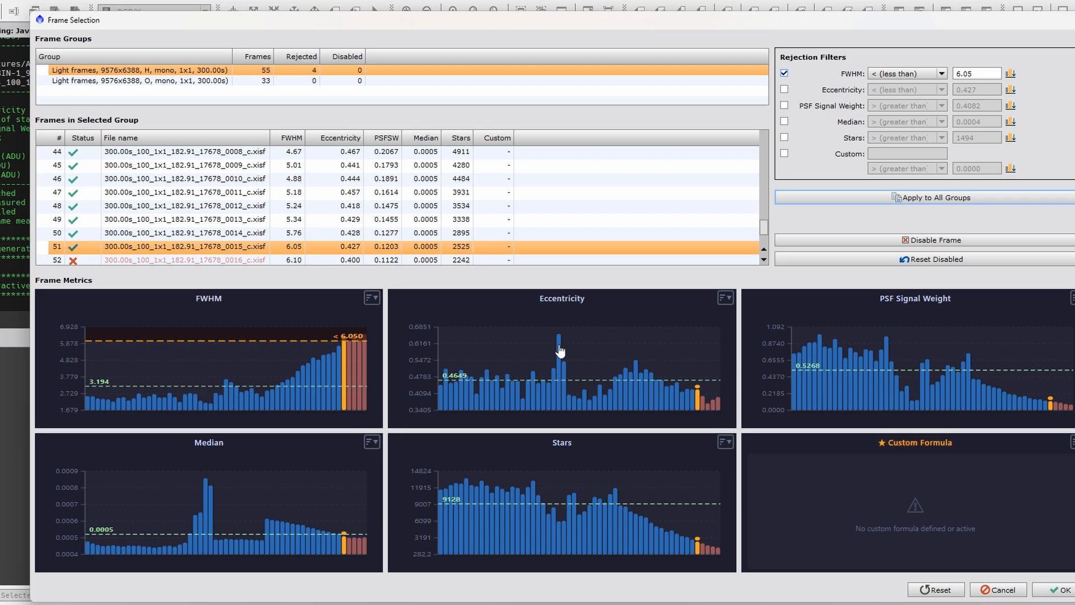
# - Enable the Eccentricity rejection filter for the H group and set its less-than limit to 0.543 from frame 25
pyautogui.click(784, 89)
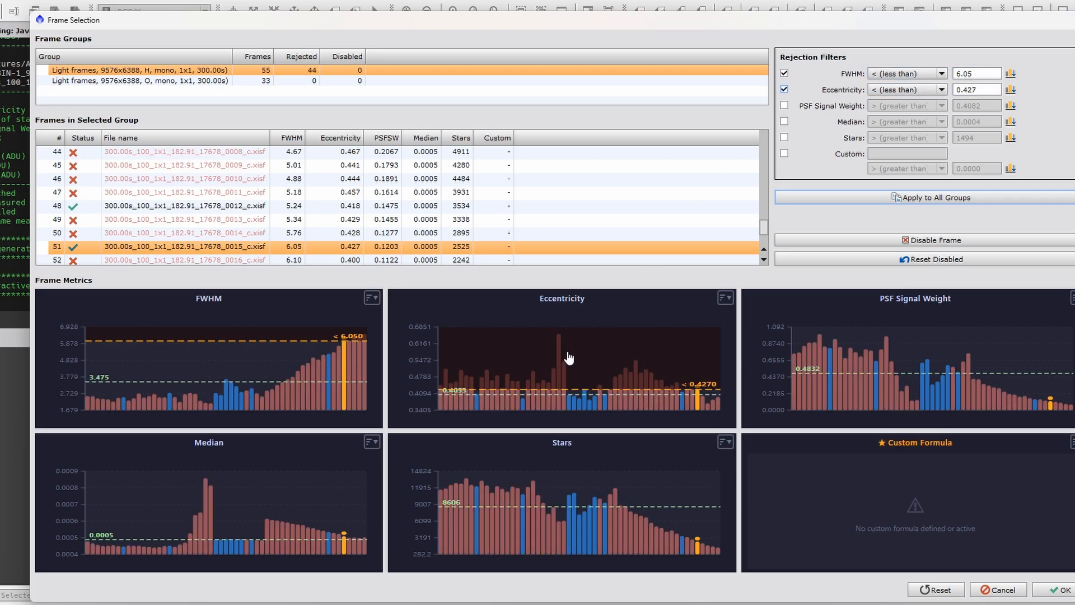
pyautogui.click(555, 366)
pyautogui.click(558, 366)
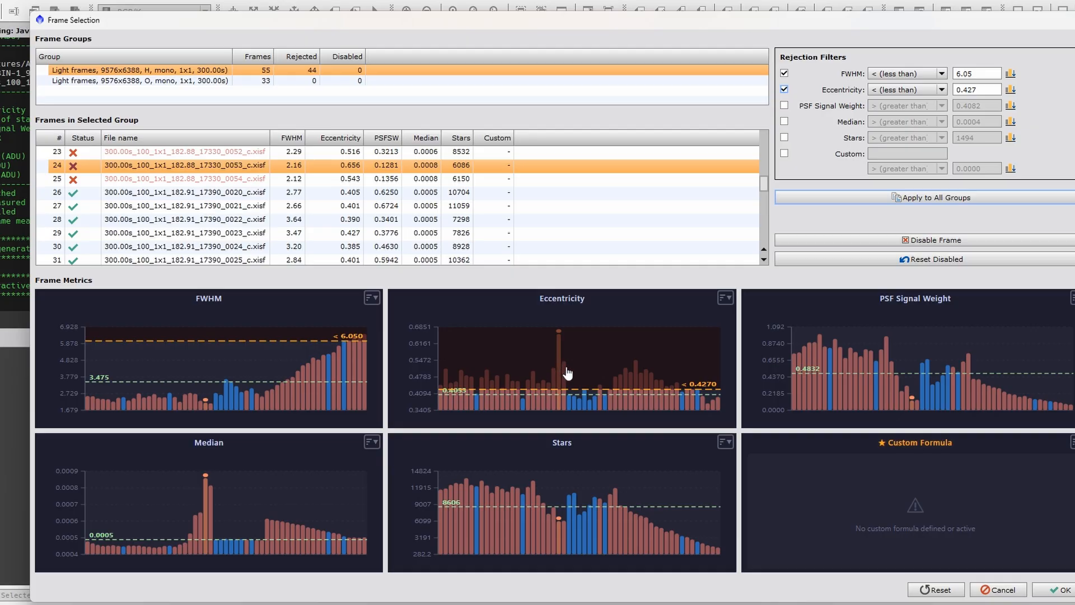
pyautogui.click(564, 370)
pyautogui.click(1011, 91)
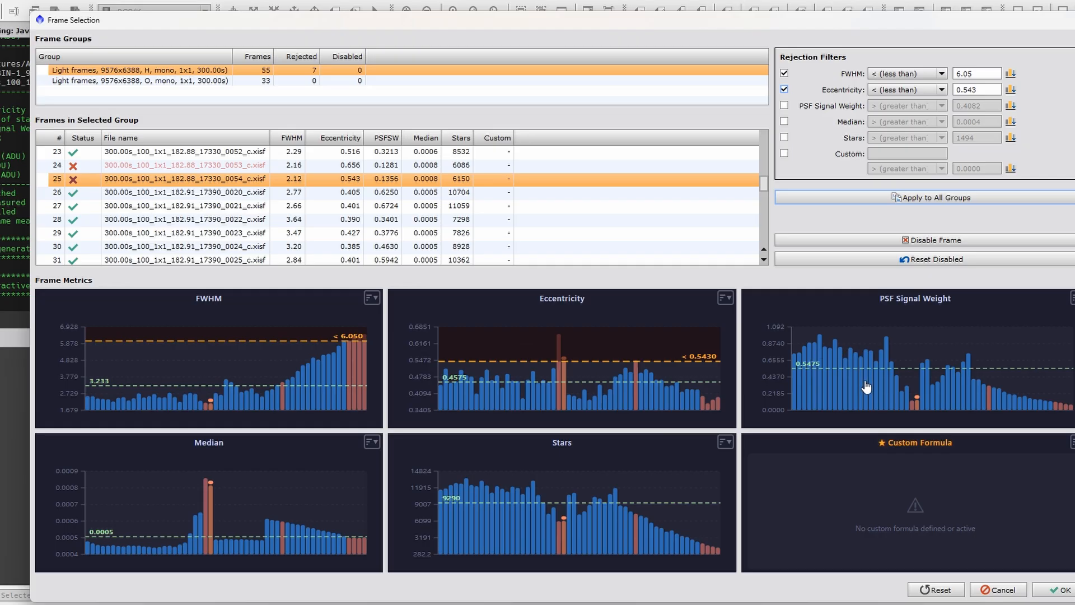
# - Enable the PSF Signal Weight rejection filter for the H group, set its greater-than limit to 0.1122 from frame 52, and check frames 24 and 44
pyautogui.click(785, 106)
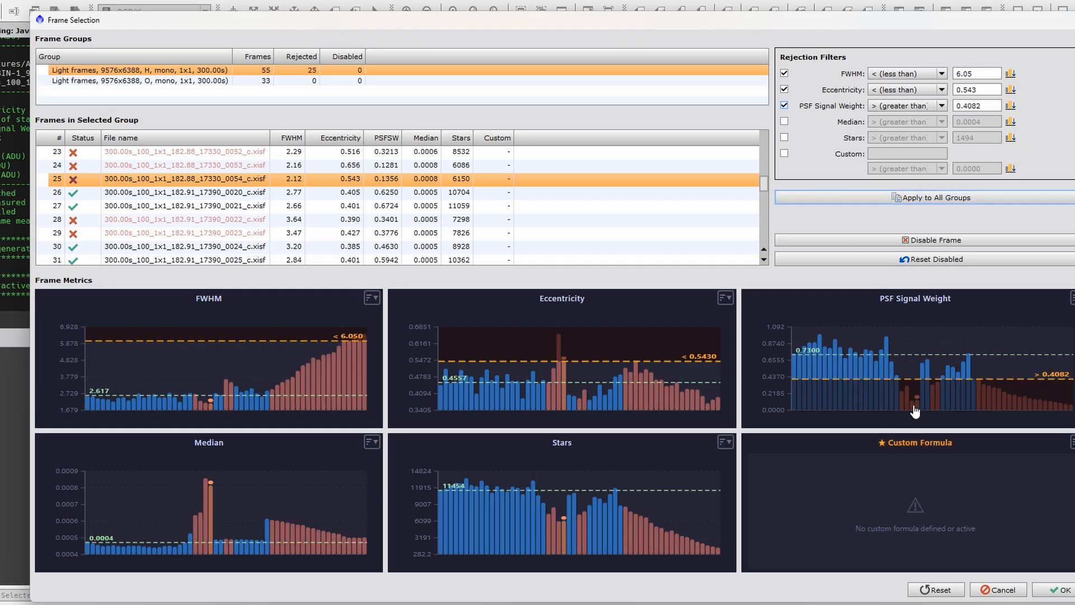
pyautogui.click(1057, 413)
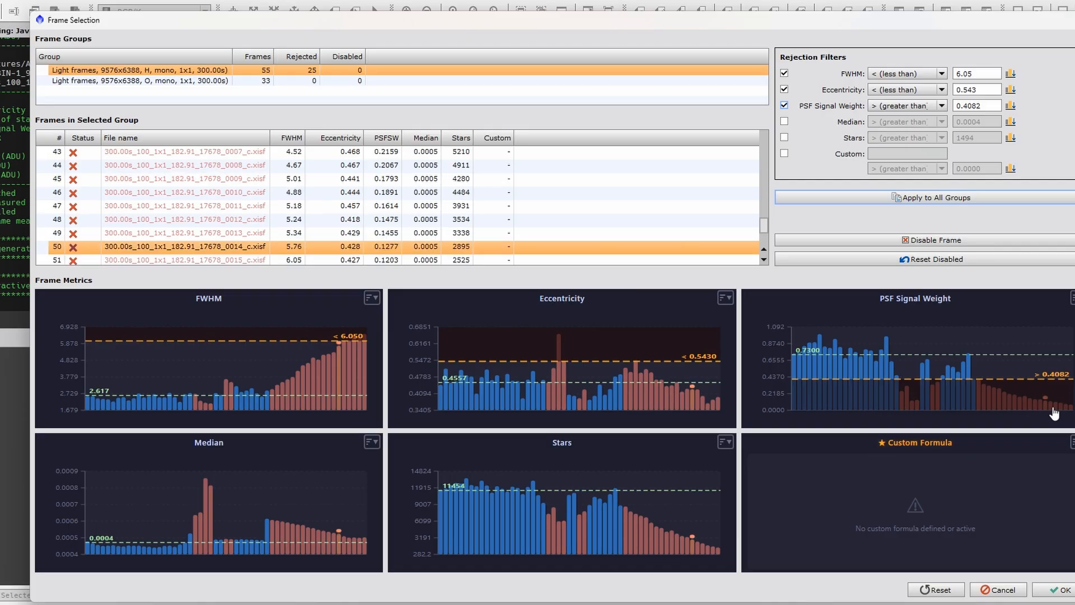
pyautogui.click(1011, 105)
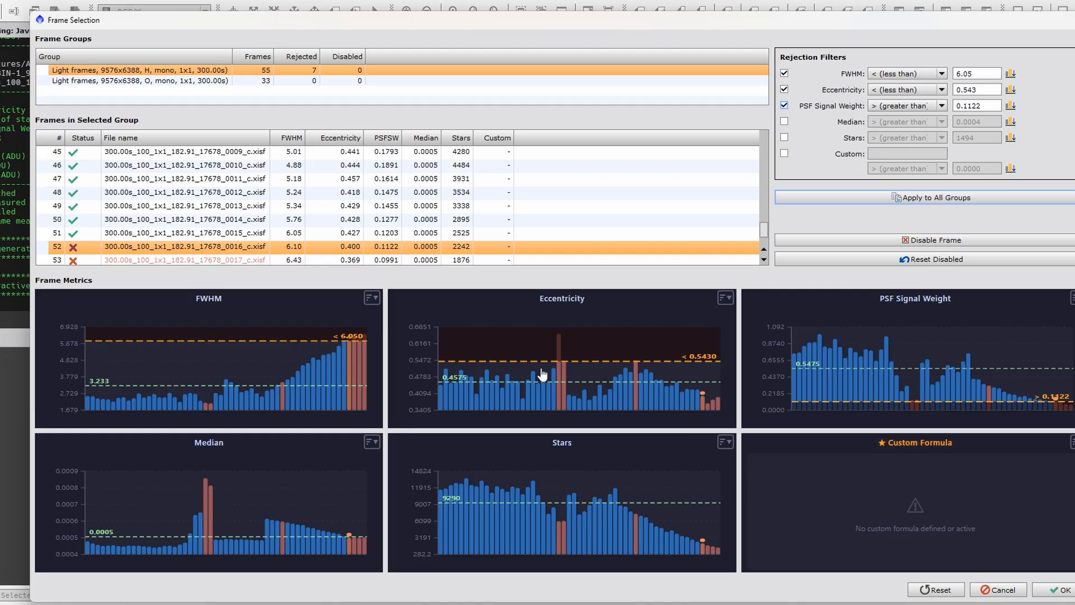
pyautogui.click(206, 496)
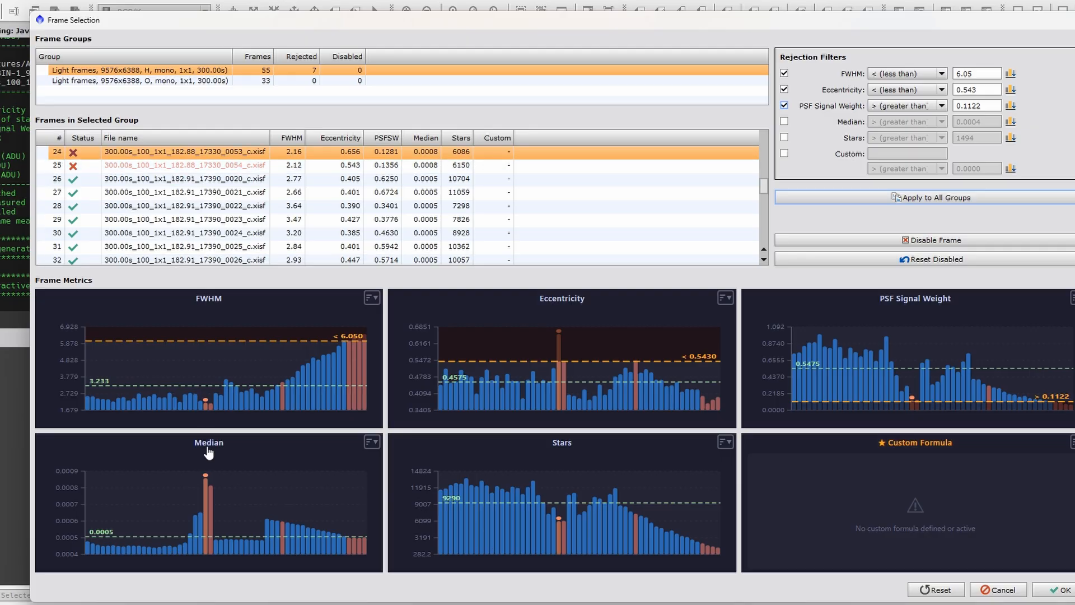
pyautogui.click(312, 373)
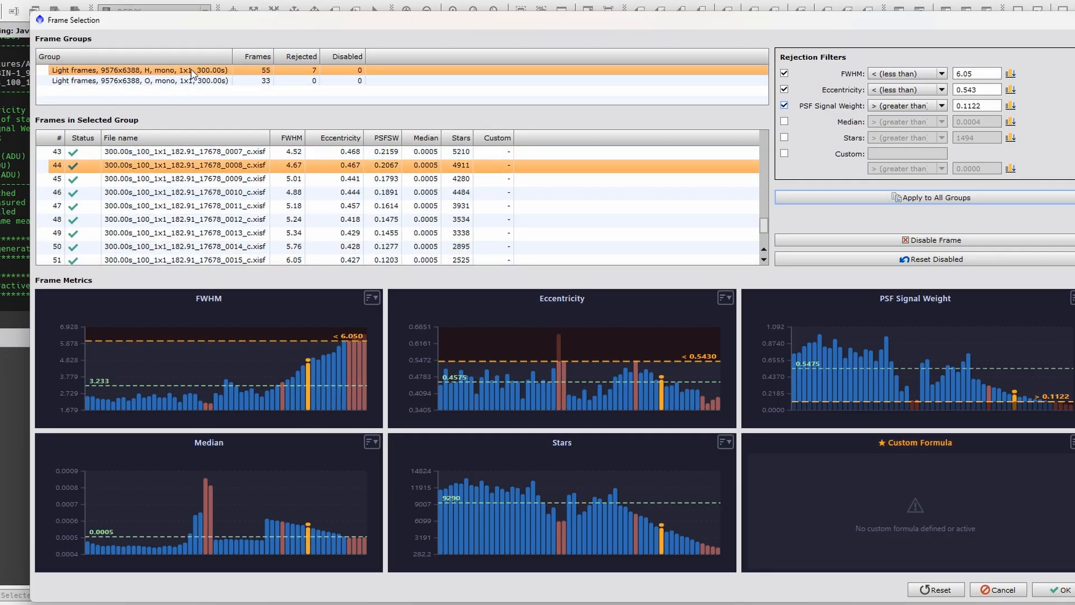
pyautogui.scroll(1, 136, 188)
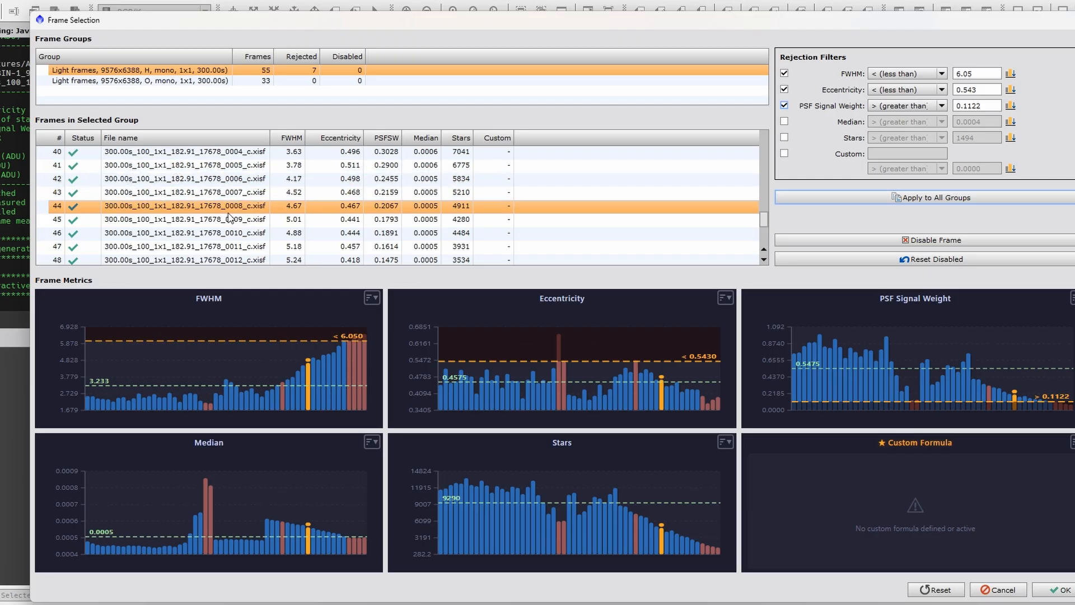
pyautogui.click(207, 505)
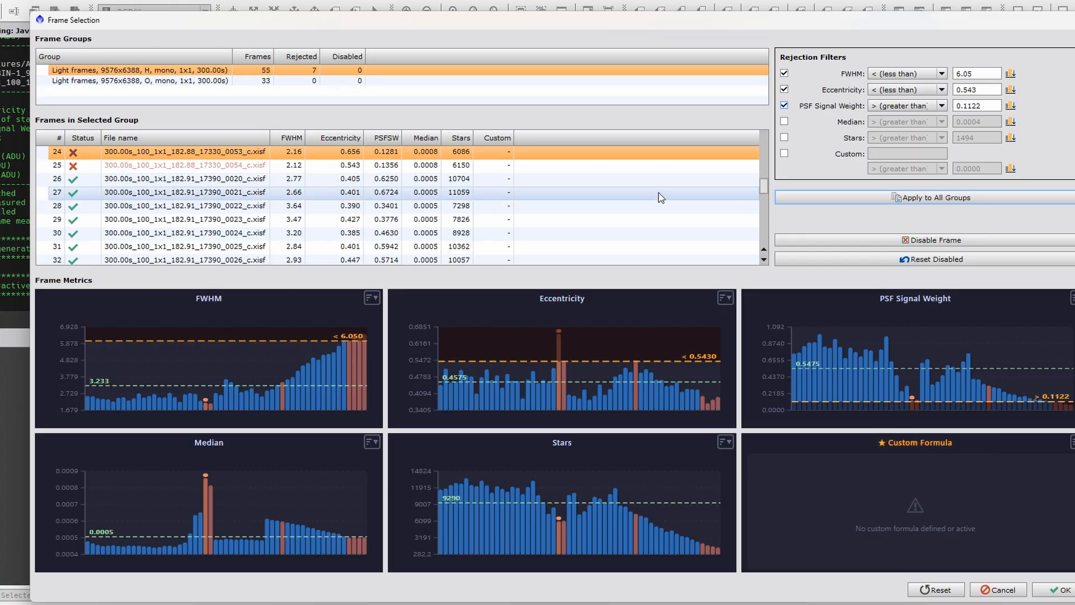
# - Enable the Eccentricity rejection filter for the O group, starting at 0.572, and set its less-than limit to 0.548 from frame 6
pyautogui.click(185, 82)
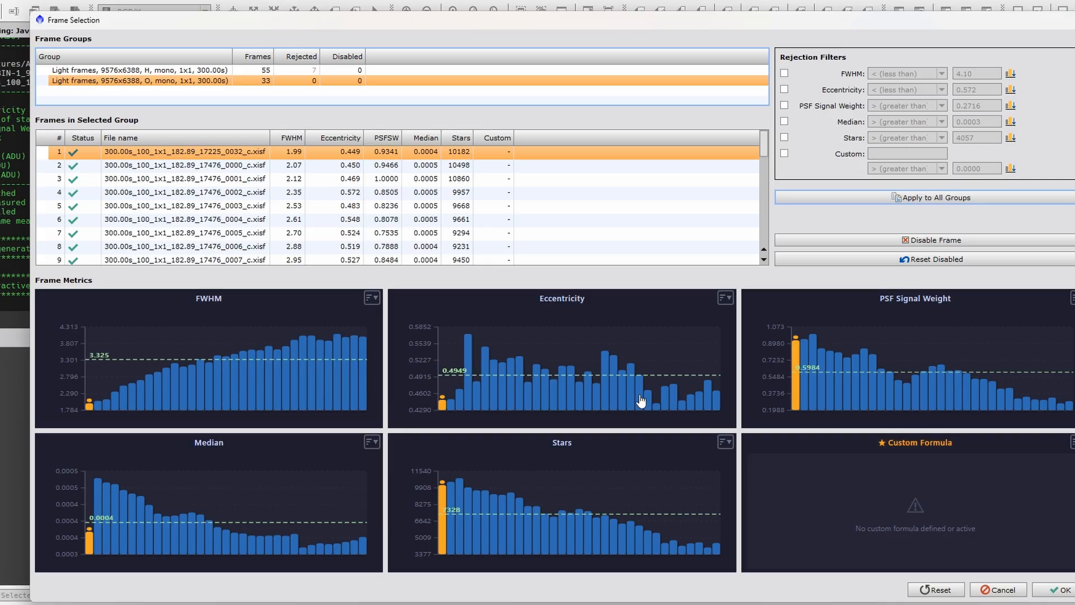
pyautogui.click(469, 348)
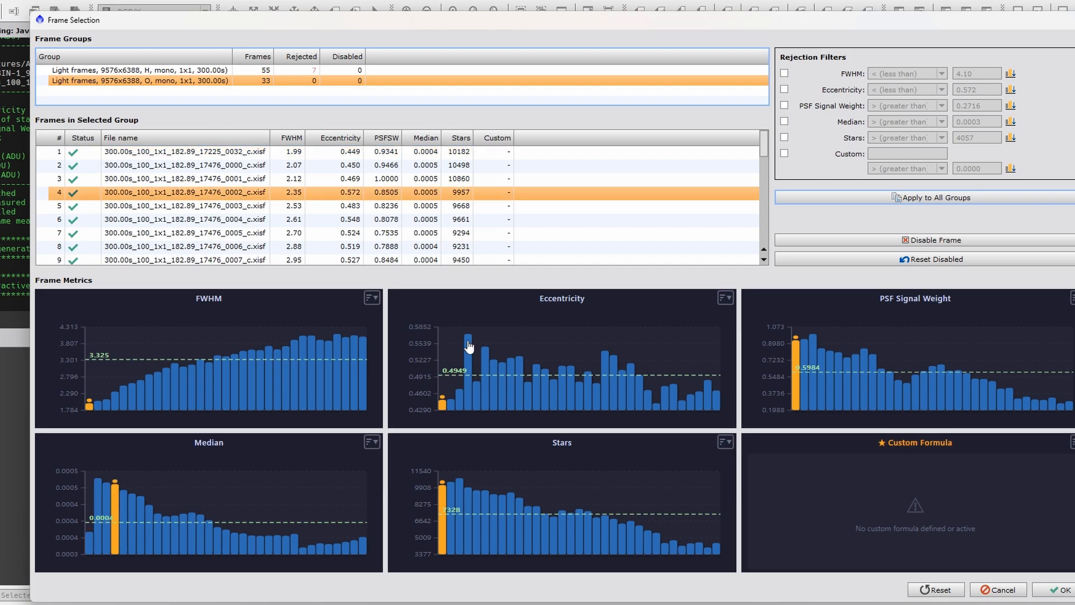
pyautogui.click(784, 89)
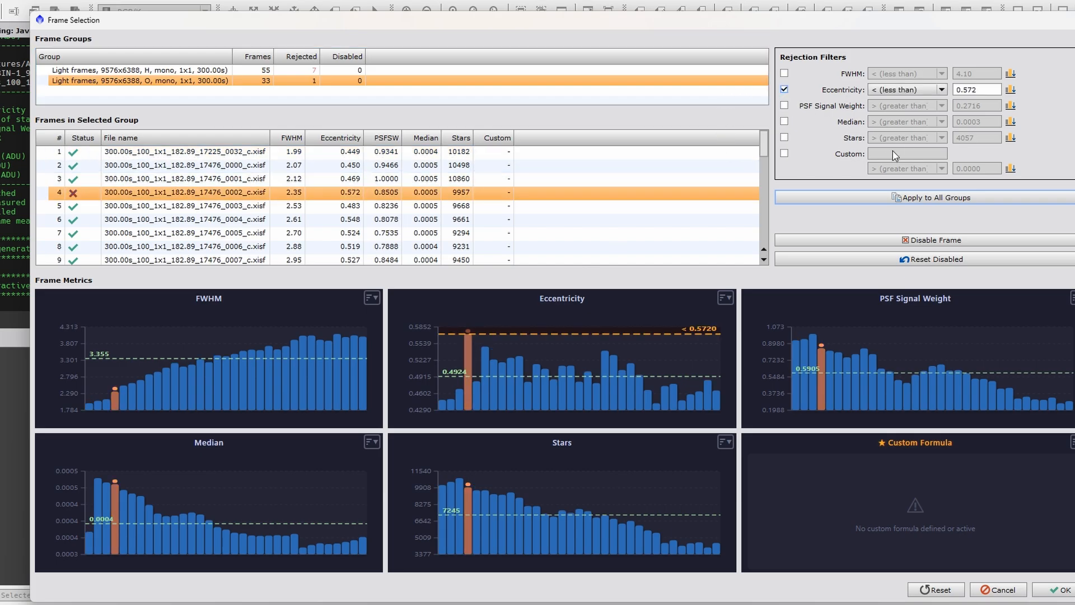
pyautogui.click(485, 358)
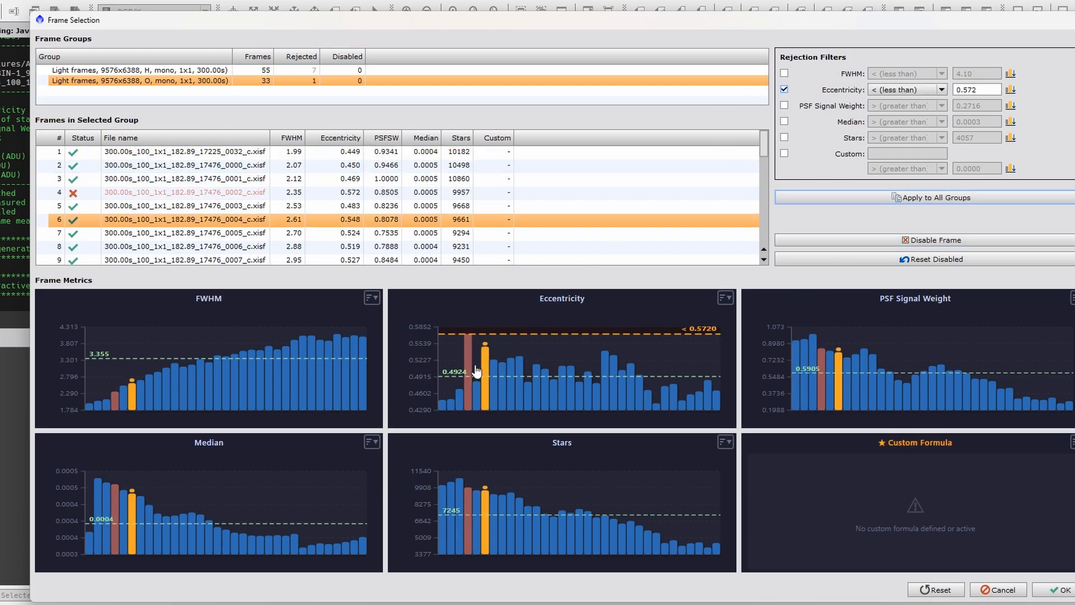
pyautogui.click(1011, 90)
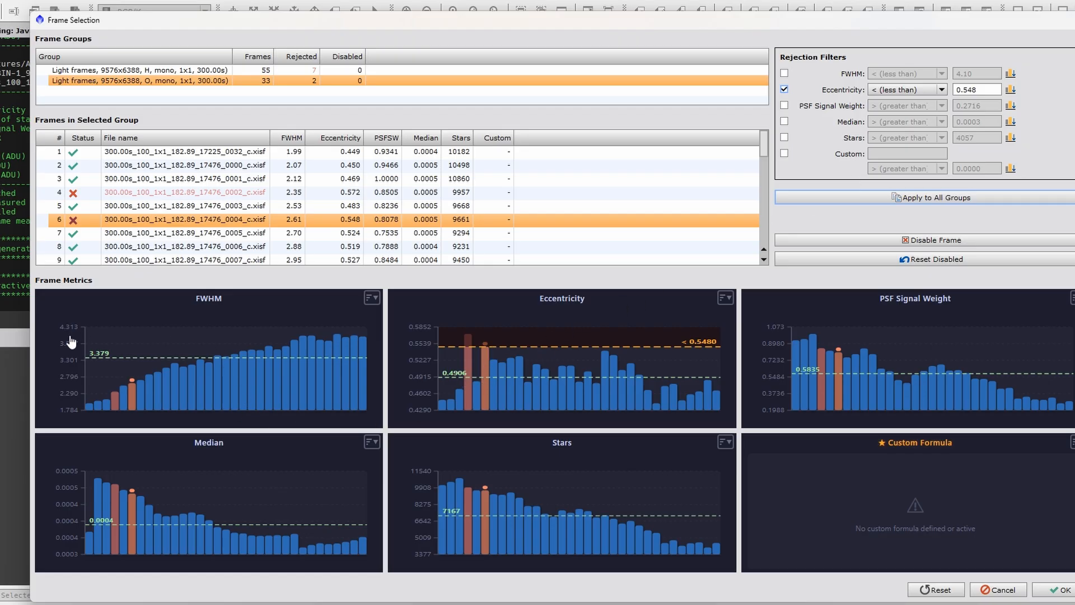
# - Enable the O group's FWHM filter at less than 4.10 and its PSF Signal Weight filter at greater than 0.3072 from frame 30
pyautogui.click(785, 73)
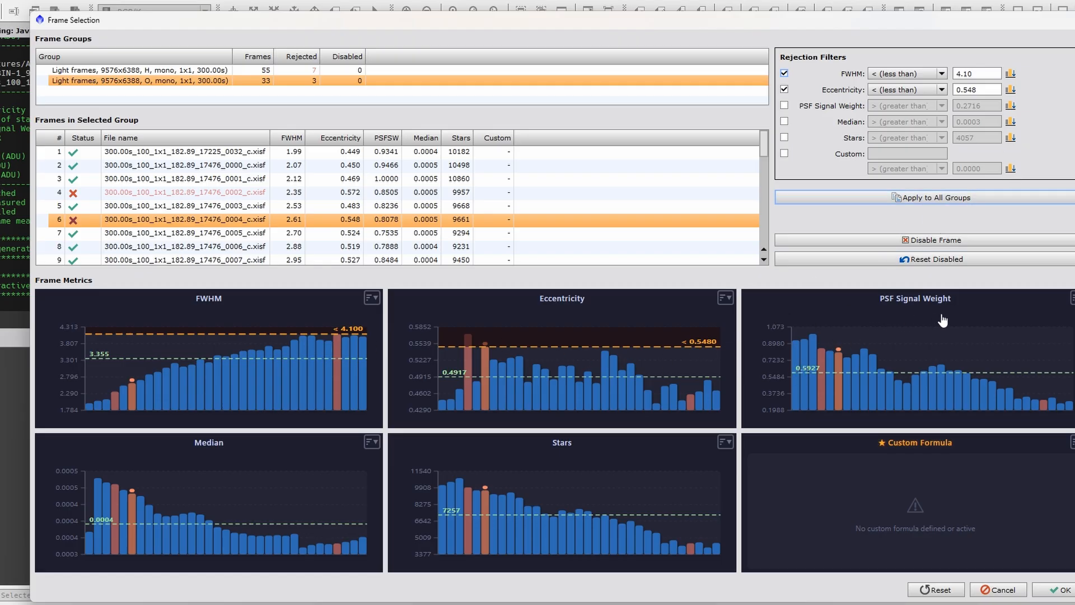
pyautogui.click(1043, 409)
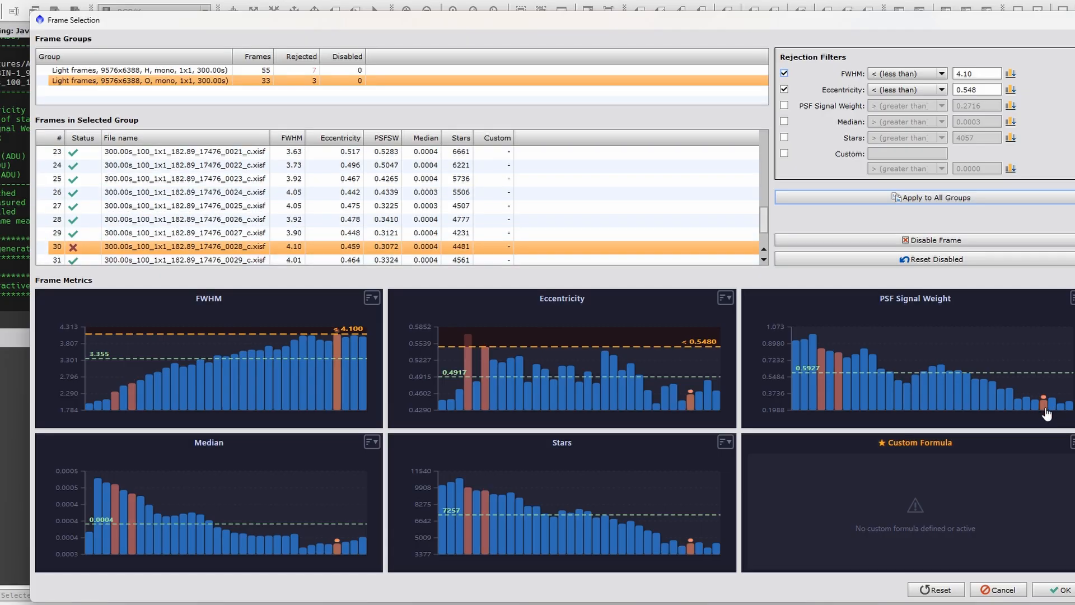
pyautogui.click(784, 106)
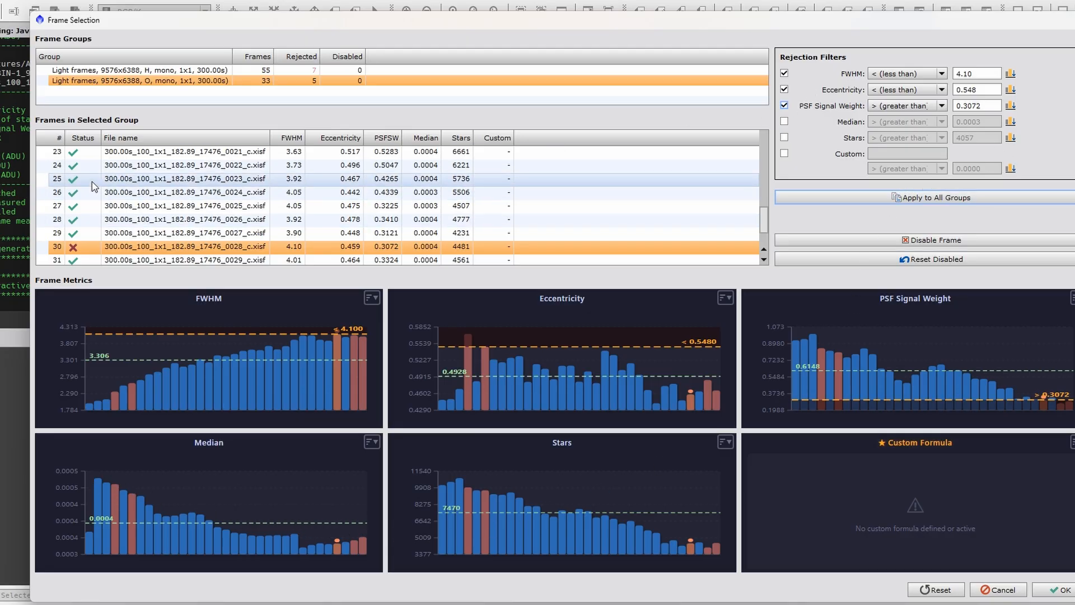
# - Review the frame lists and rejection counts of the H and O light groups with the filters active
pyautogui.scroll(-1, 168, 184)
pyautogui.scroll(8, 83, 241)
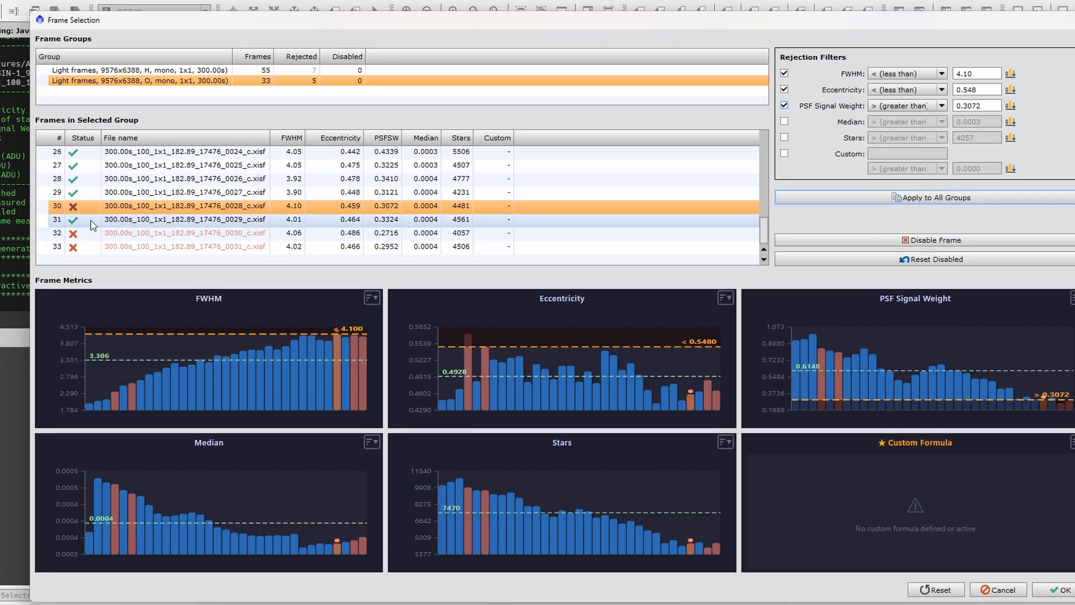
pyautogui.click(143, 70)
pyautogui.scroll(-5, 245, 213)
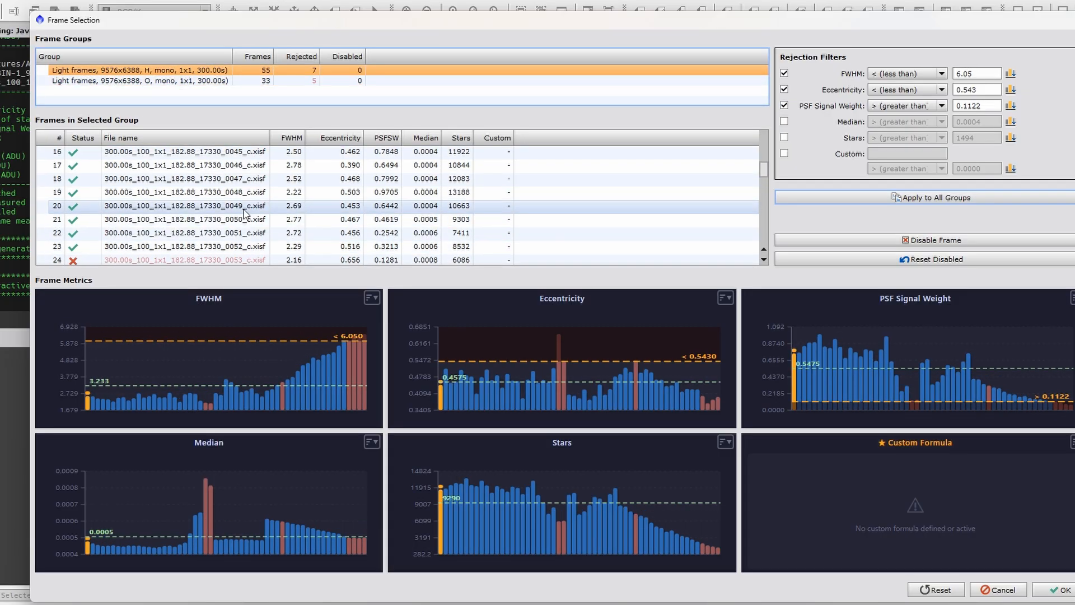
pyautogui.scroll(-1, 244, 212)
pyautogui.scroll(6, 247, 219)
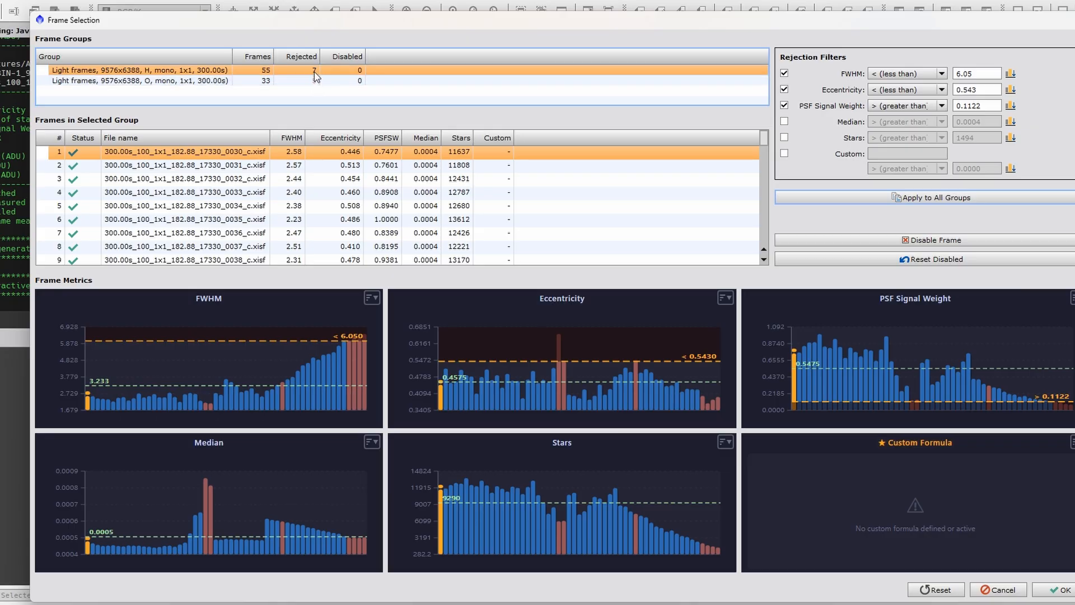
pyautogui.click(172, 81)
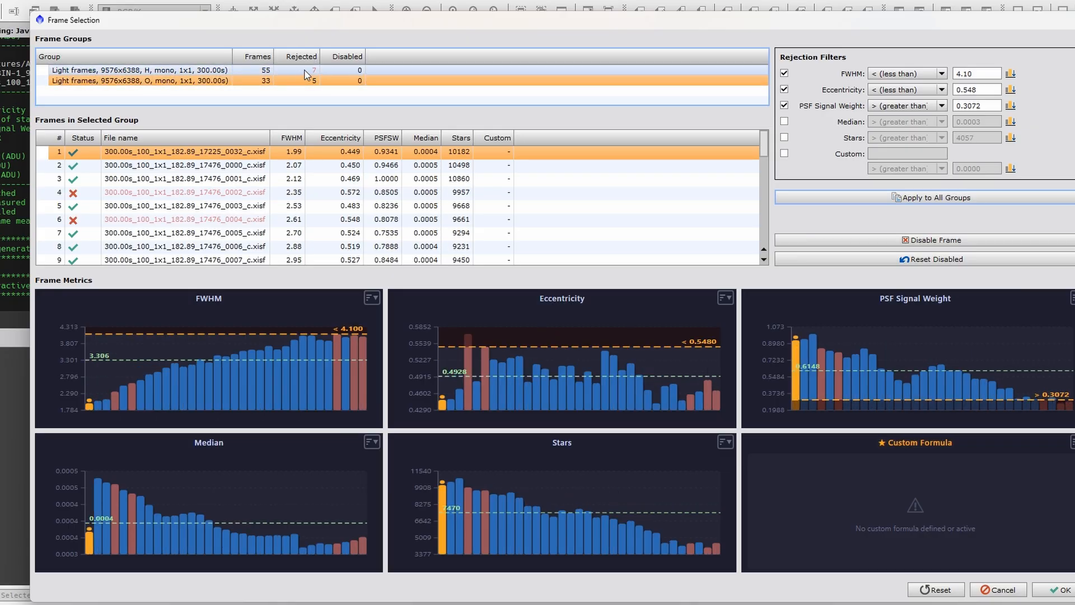
pyautogui.click(307, 70)
pyautogui.click(310, 82)
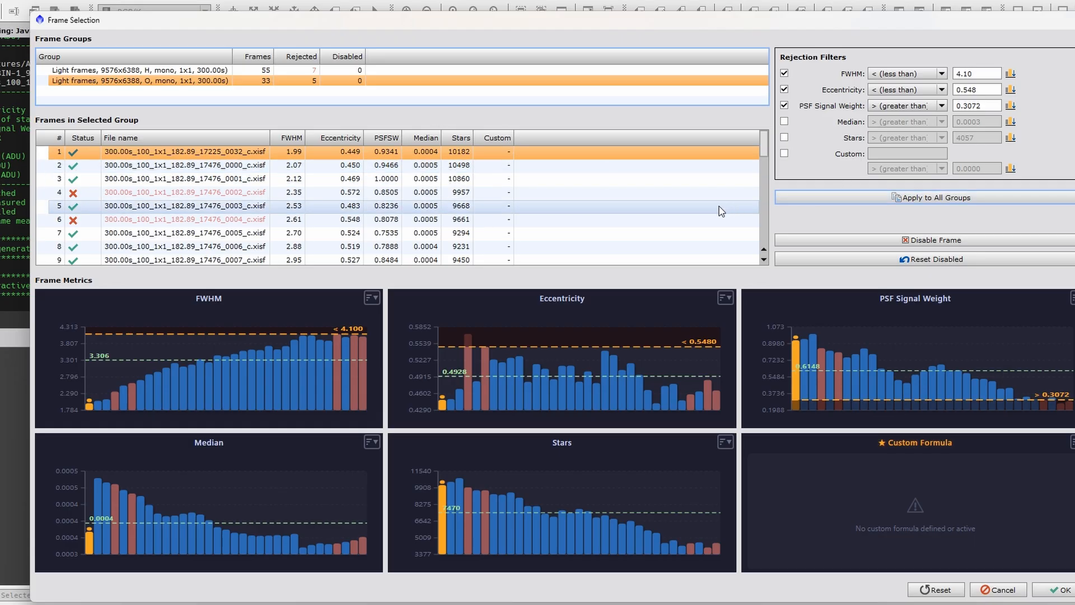
pyautogui.scroll(-4, 721, 211)
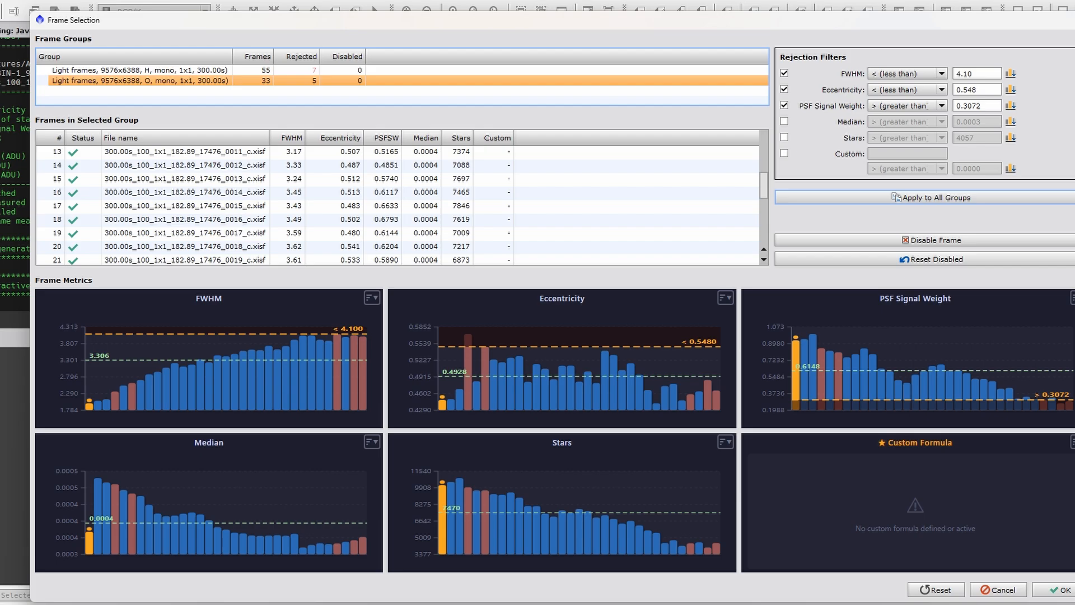
# - Reduce the Frame Selection window's size to fit the screen and accept the frame selection for both groups
pyautogui.moveTo(1047, 602); pyautogui.dragTo(1047, 581)
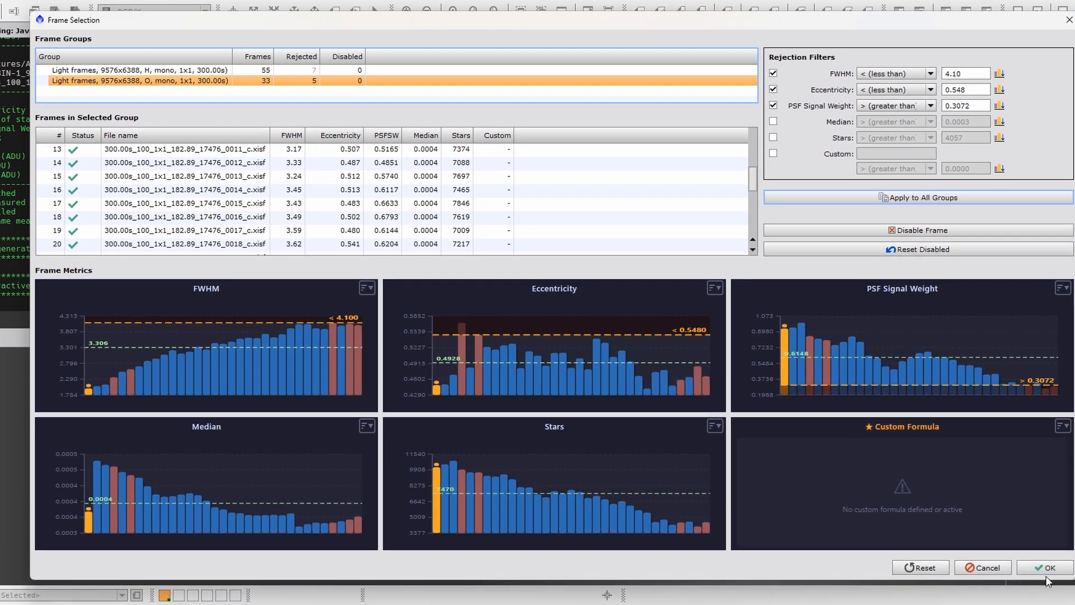
pyautogui.click(1047, 568)
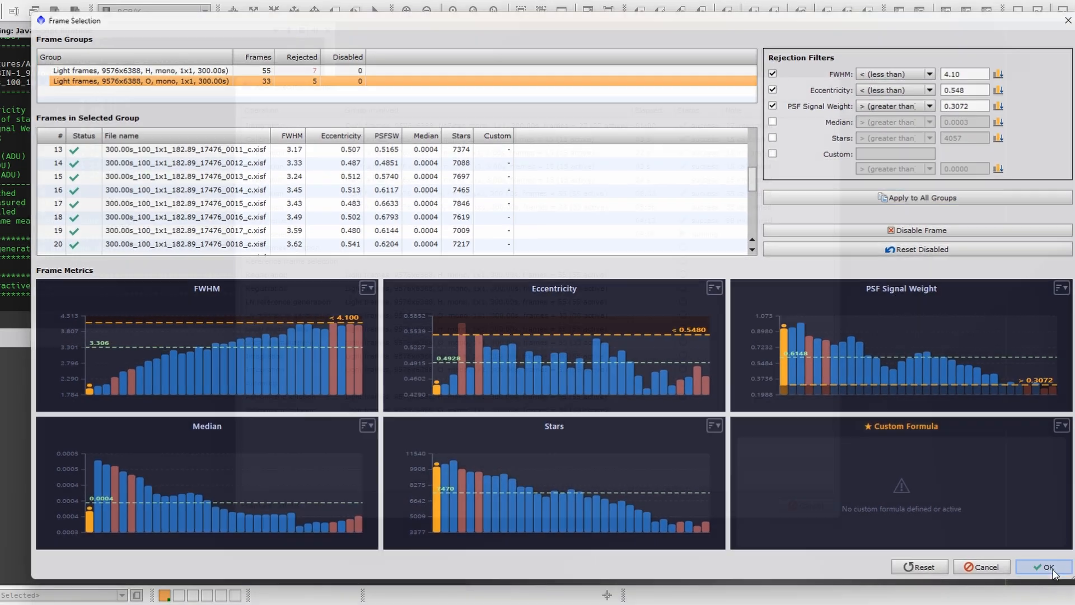